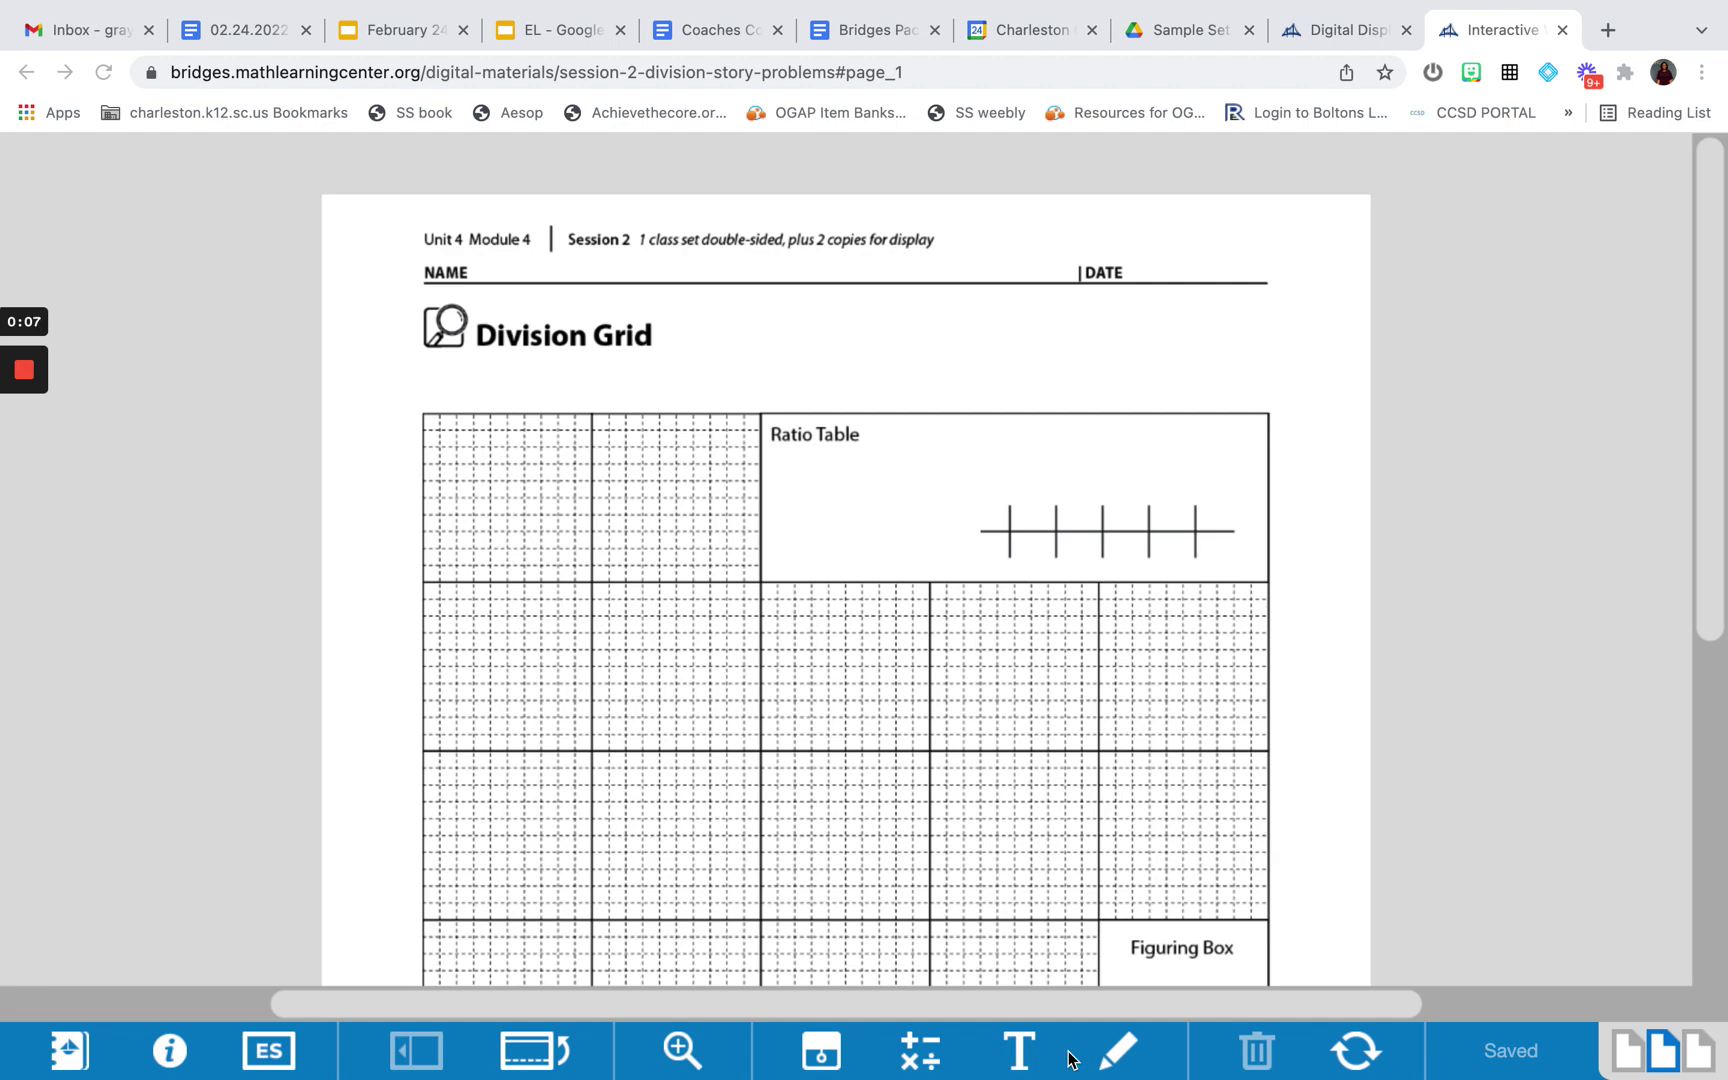
- Enter 252÷12=x as a math expression and move it up near the NAME line
{"action": "left_click", "coordinate": [921, 1050]}
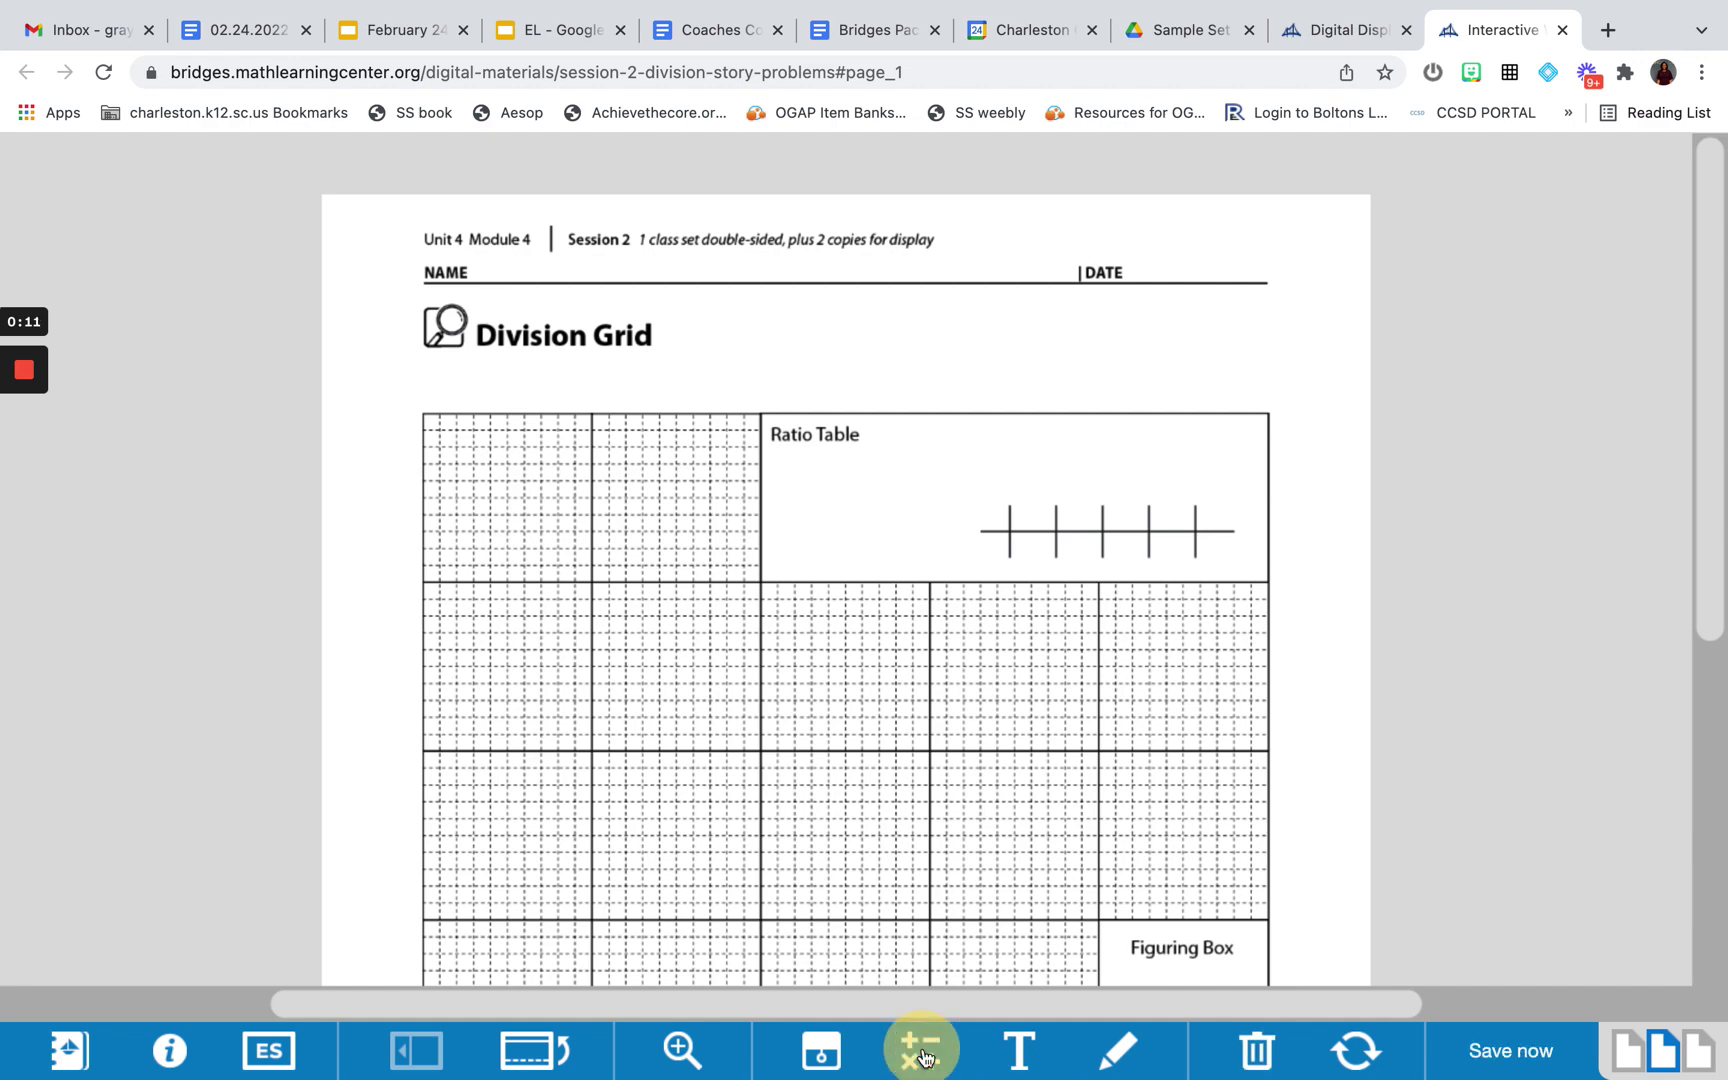
{"action": "type", "text": "252"}
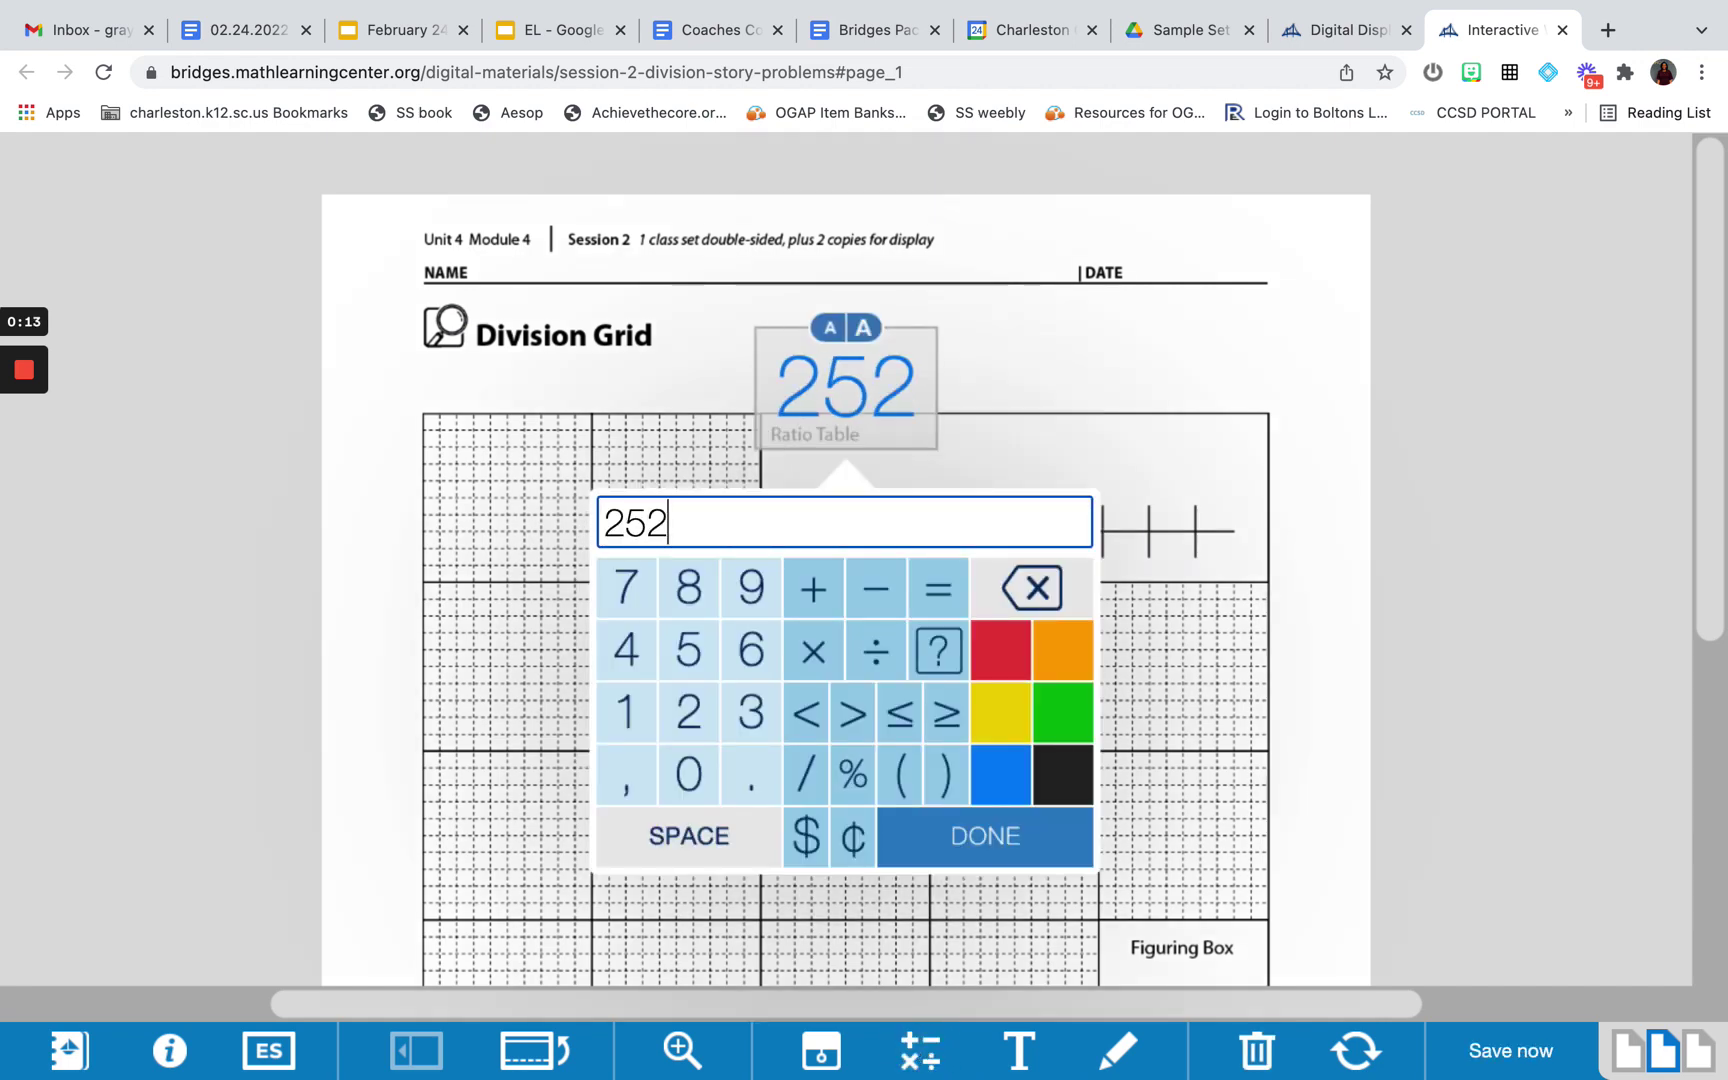
{"action": "left_click", "coordinate": [883, 651]}
{"action": "type", "text": "12="}
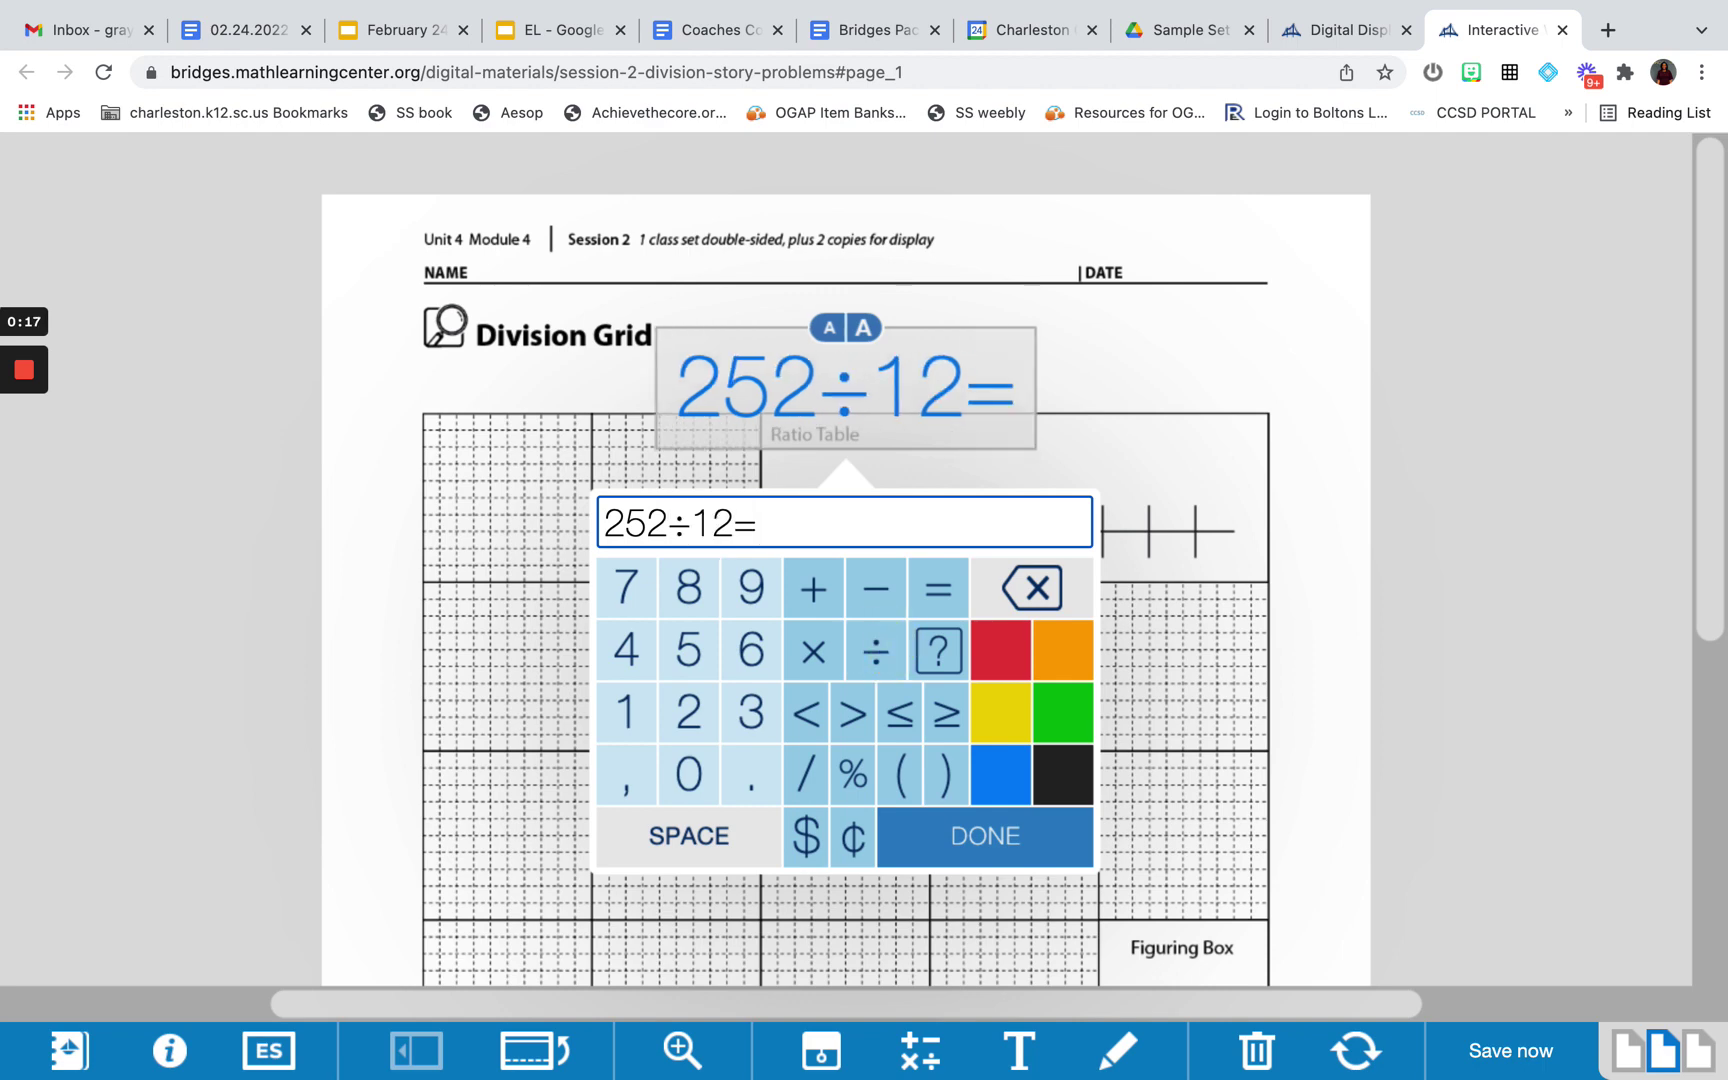
{"action": "type", "text": "x"}
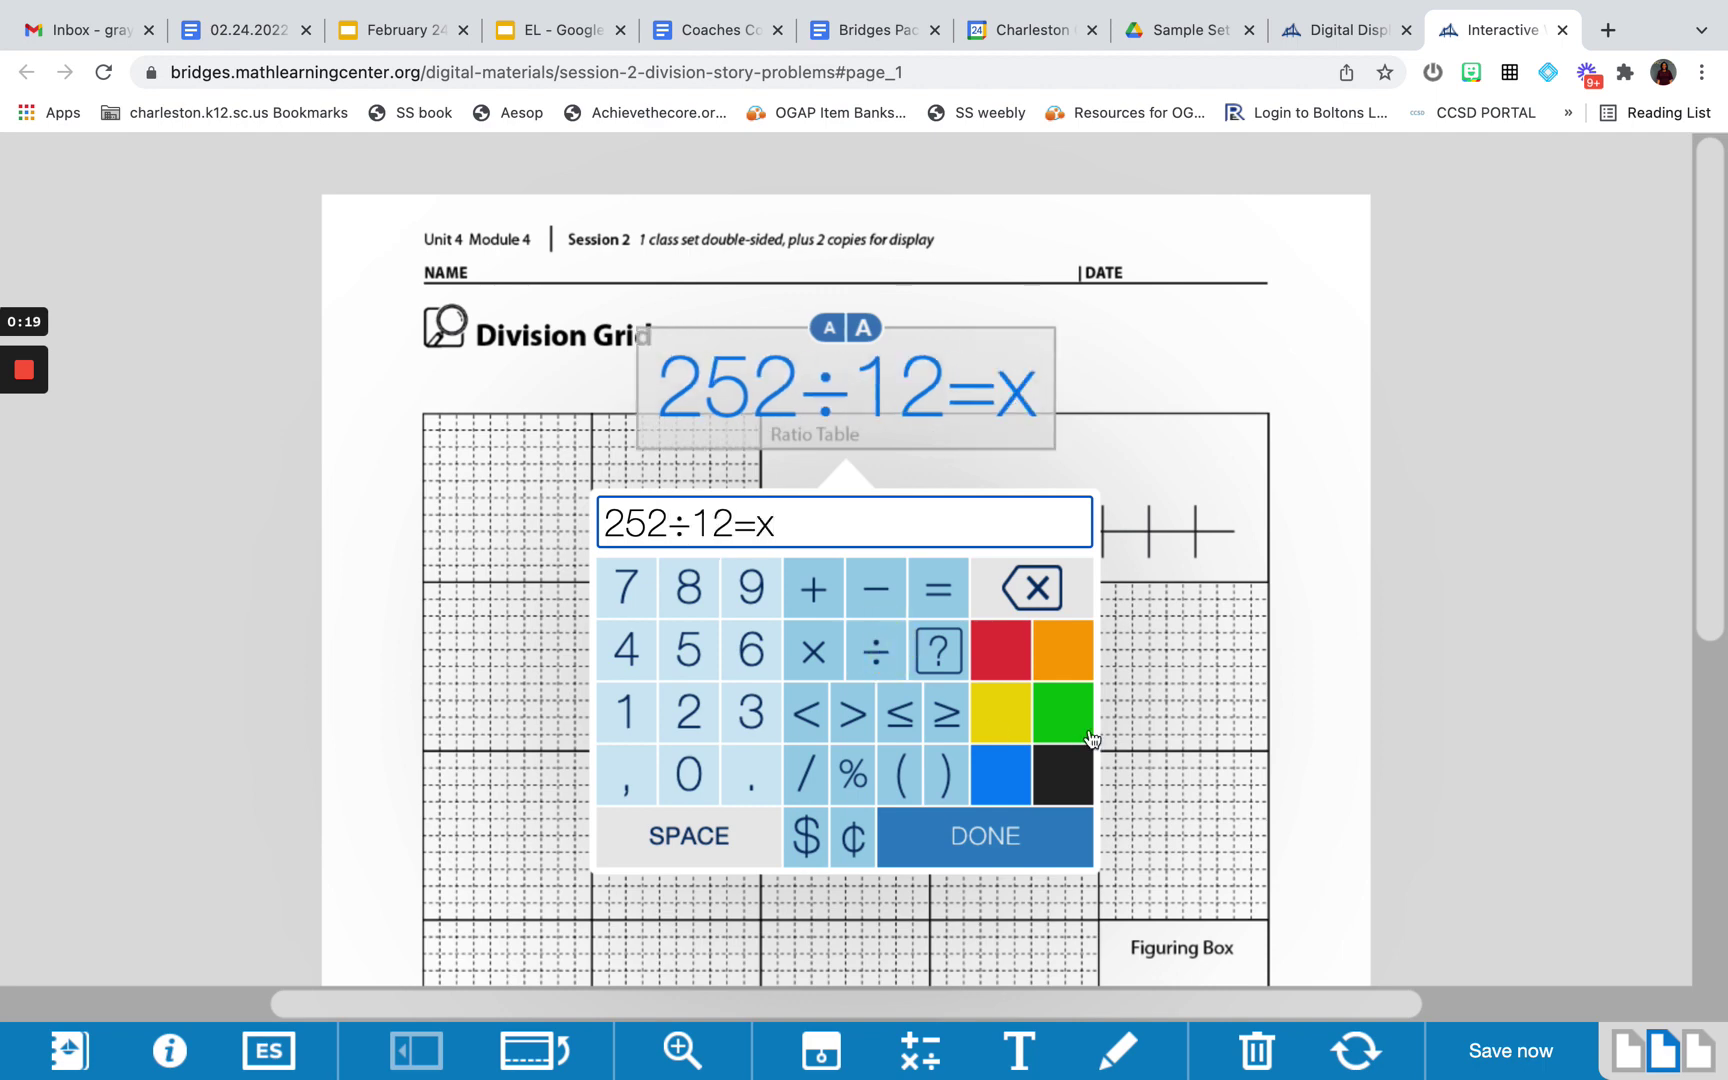
{"action": "left_click", "coordinate": [1020, 833]}
{"action": "left_click_drag", "start_coordinate": [975, 410], "coordinate": [975, 318]}
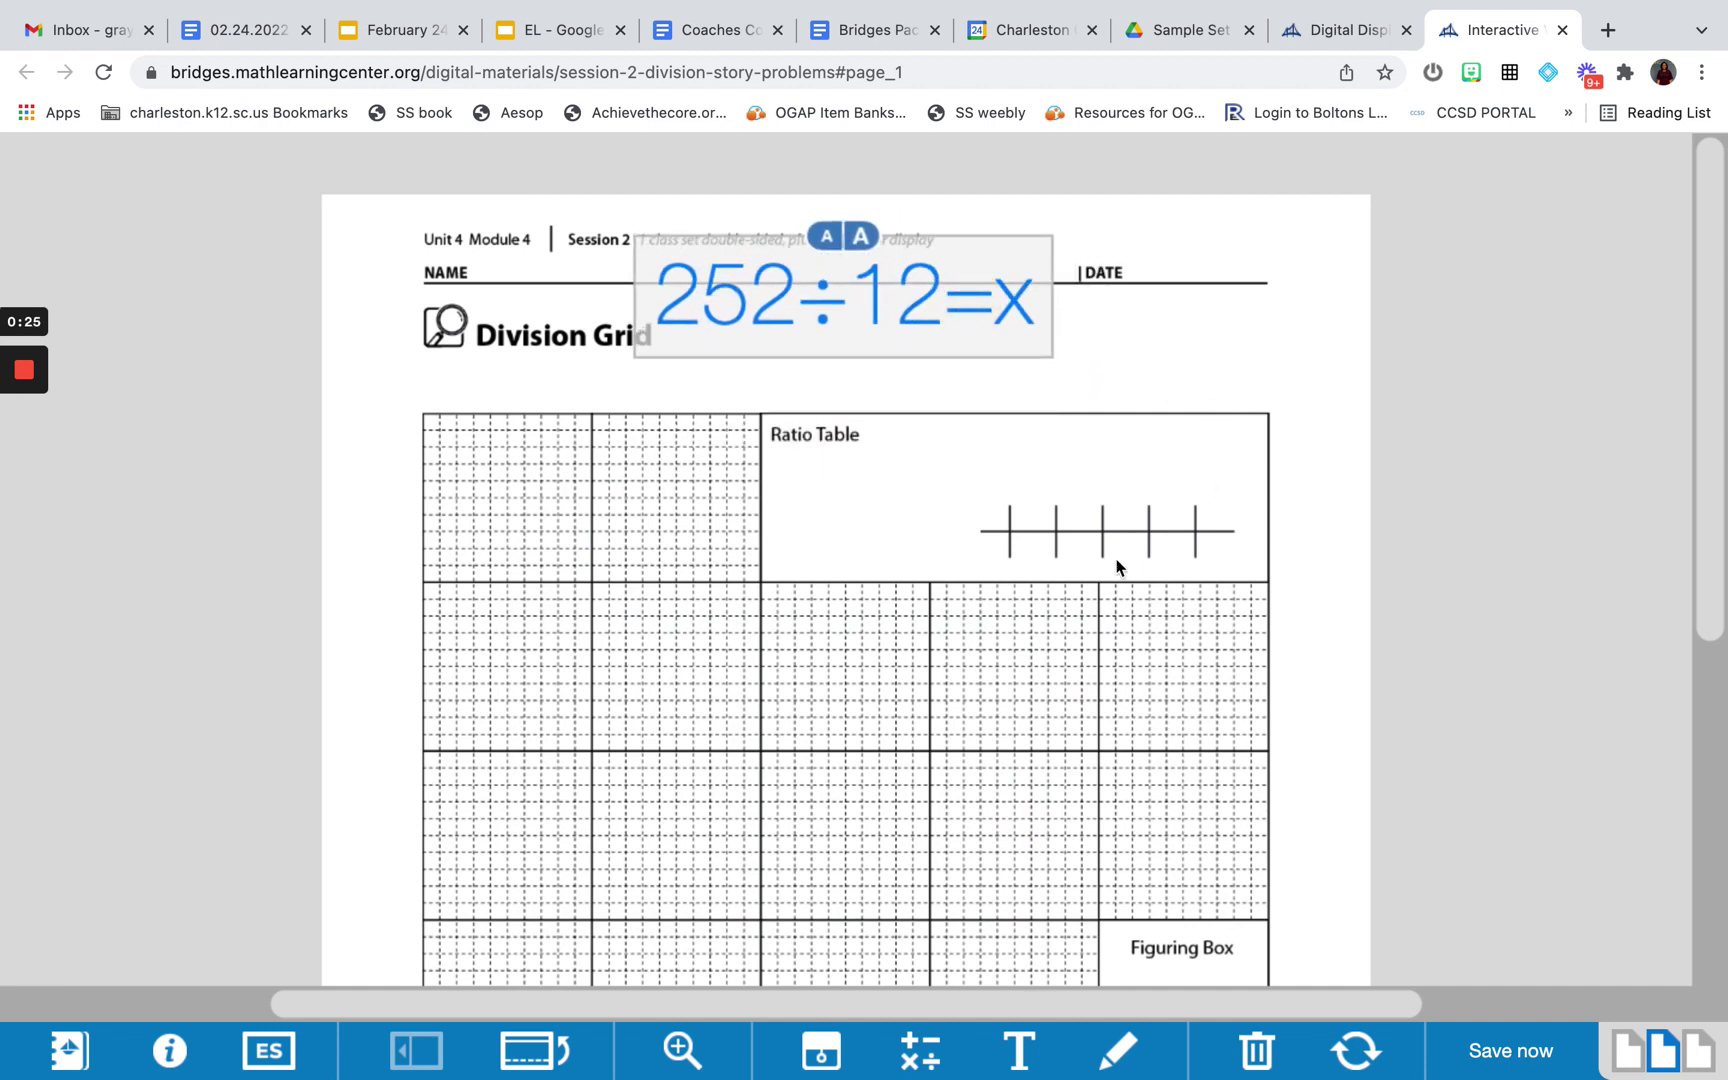
{"action": "left_click", "coordinate": [1116, 1058]}
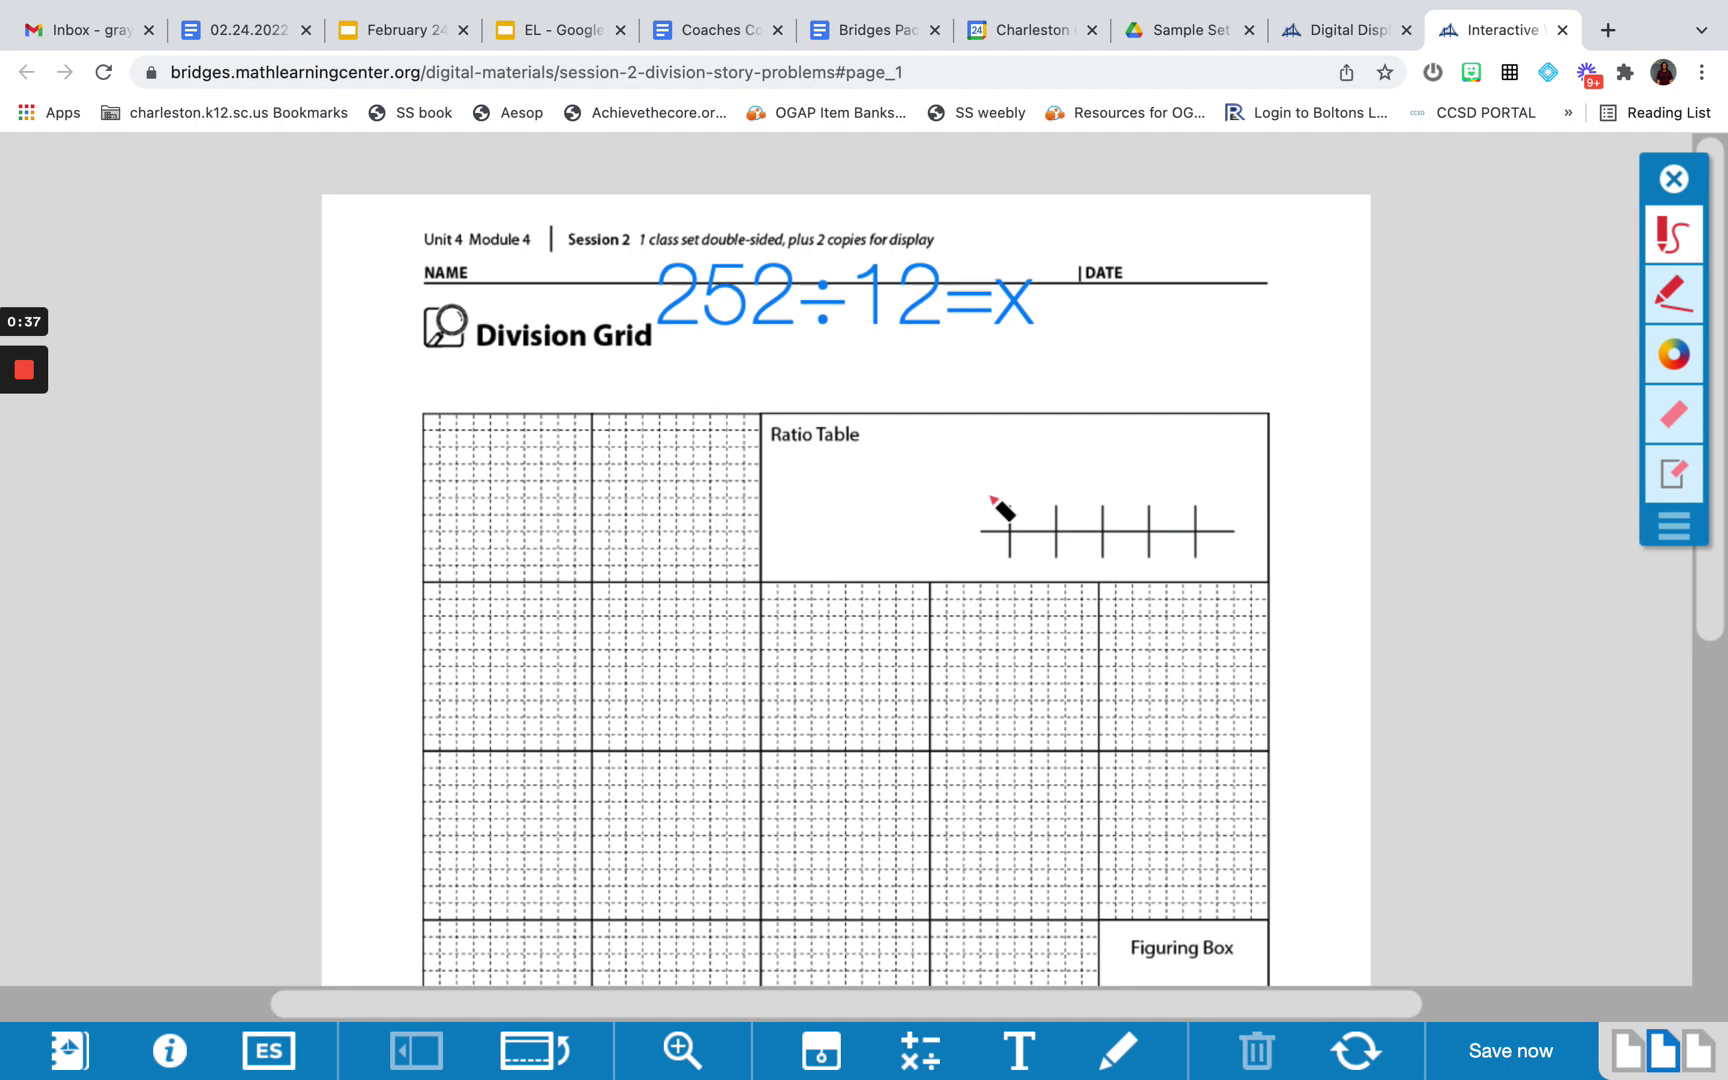
- Handwrite 1, 2, 10 and 5 in red across the ratio table top, and begin 120 below
{"action": "mouse_move", "coordinate": [989, 491]}
{"action": "left_mouse_down"}
{"action": "mouse_move", "coordinate": [962, 560]}
{"action": "mouse_move", "coordinate": [991, 537]}
{"action": "mouse_move", "coordinate": [968, 570]}
{"action": "mouse_move", "coordinate": [1002, 569]}
{"action": "left_mouse_up"}
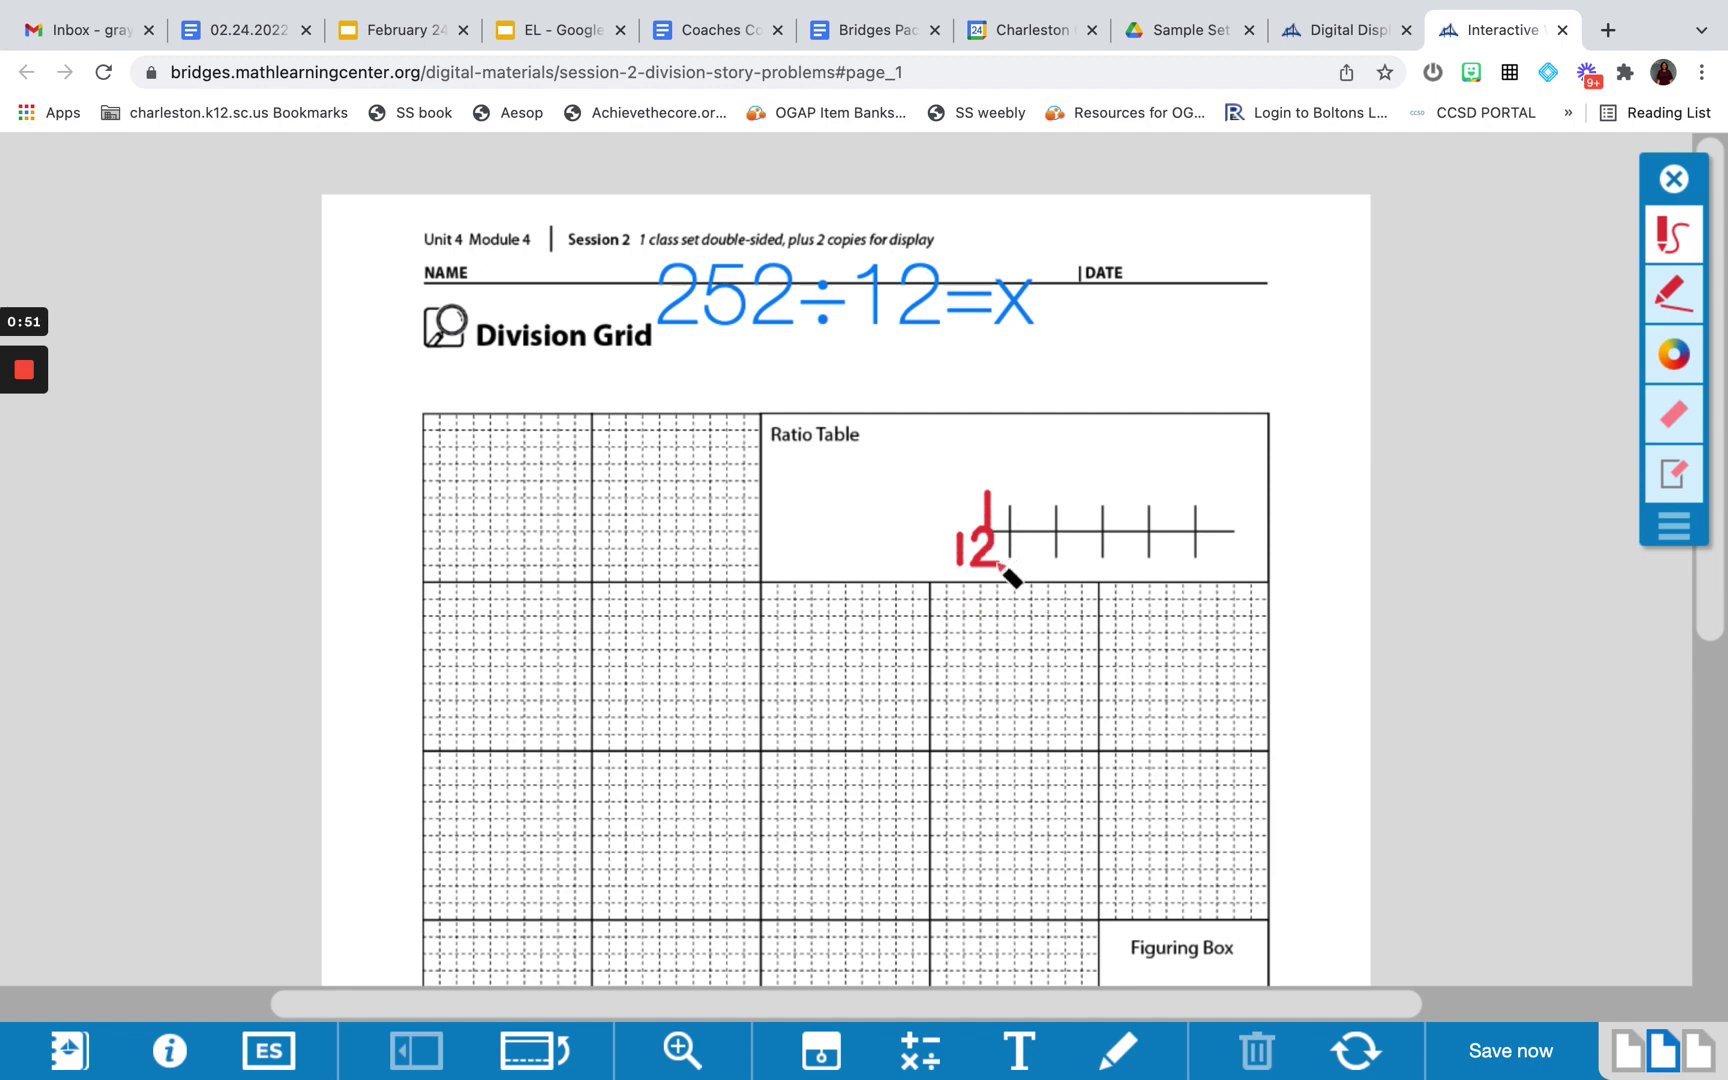
{"action": "mouse_move", "coordinate": [1027, 499]}
{"action": "left_mouse_down"}
{"action": "mouse_move", "coordinate": [1035, 515]}
{"action": "mouse_move", "coordinate": [1011, 528]}
{"action": "mouse_move", "coordinate": [1050, 532]}
{"action": "mouse_move", "coordinate": [1014, 535]}
{"action": "mouse_move", "coordinate": [1032, 546]}
{"action": "mouse_move", "coordinate": [1008, 572]}
{"action": "mouse_move", "coordinate": [1040, 560]}
{"action": "mouse_move", "coordinate": [1034, 538]}
{"action": "mouse_move", "coordinate": [1049, 571]}
{"action": "left_mouse_up"}
{"action": "mouse_move", "coordinate": [1072, 490]}
{"action": "left_mouse_down"}
{"action": "mouse_move", "coordinate": [1068, 522]}
{"action": "mouse_move", "coordinate": [1080, 505]}
{"action": "mouse_move", "coordinate": [1093, 530]}
{"action": "mouse_move", "coordinate": [1093, 502]}
{"action": "mouse_move", "coordinate": [1092, 528]}
{"action": "left_mouse_up"}
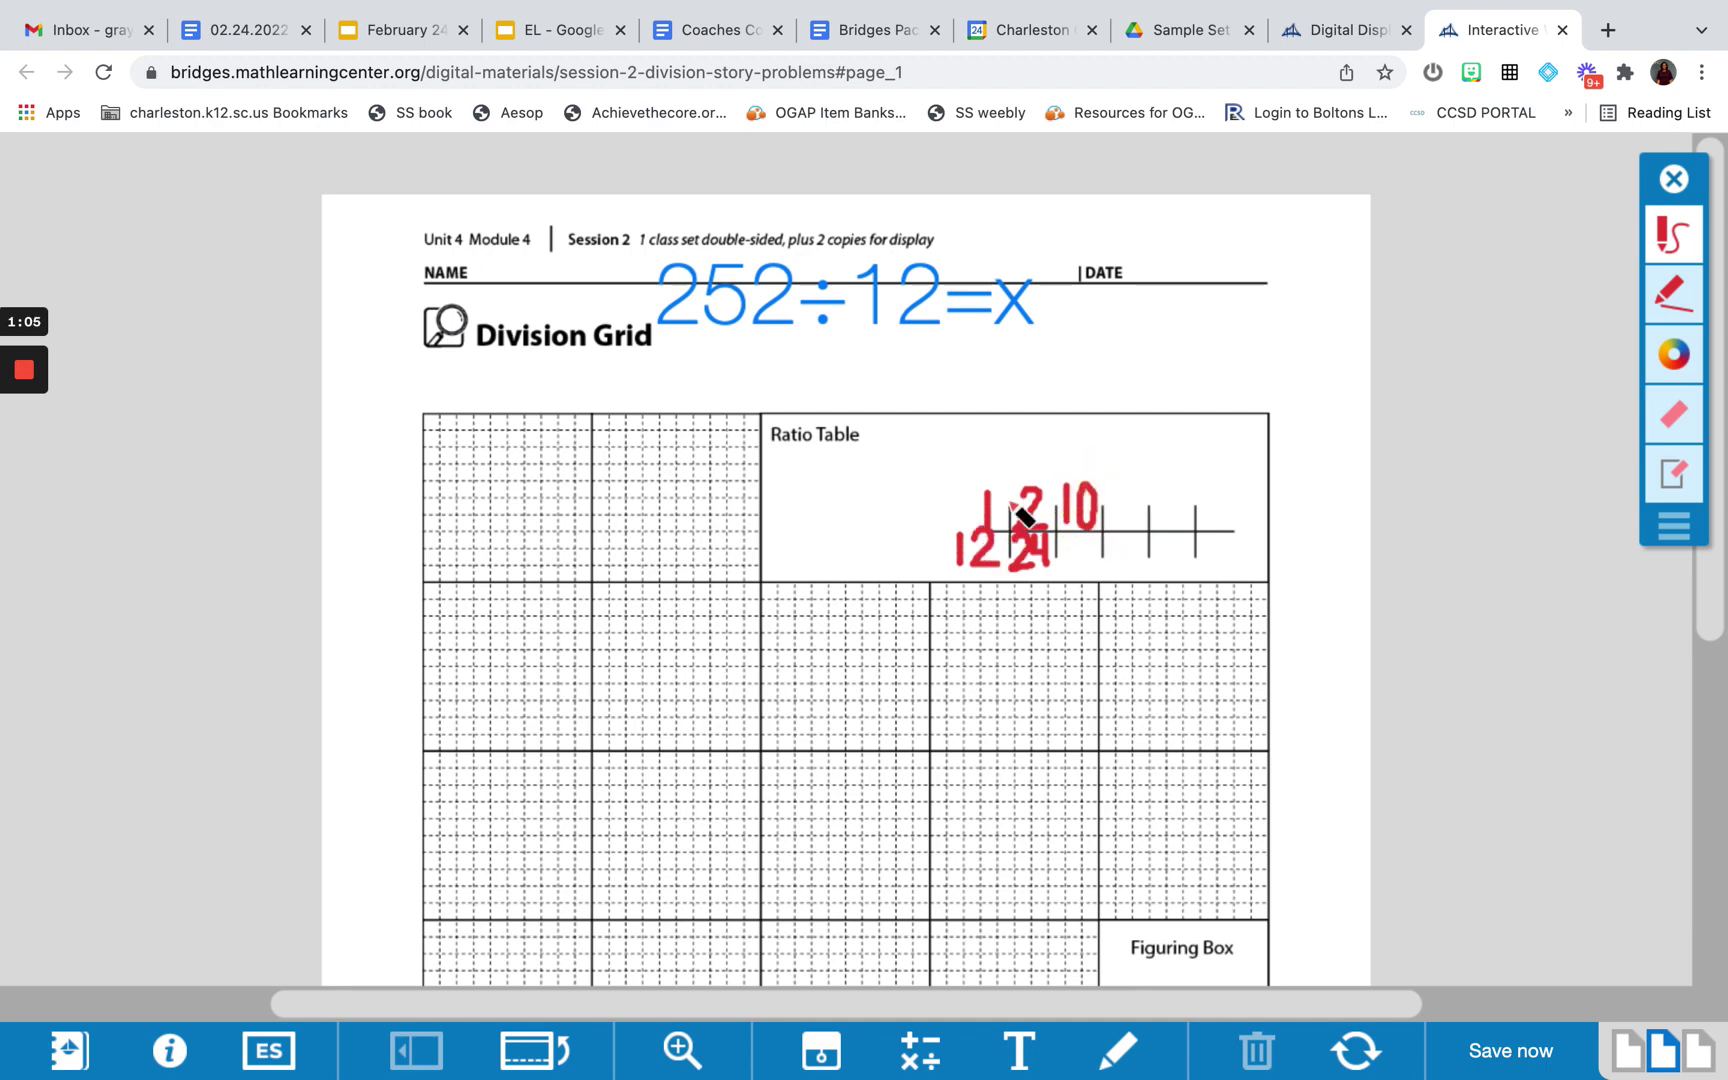
{"action": "left_click_drag", "start_coordinate": [1122, 482], "coordinate": [1120, 524]}
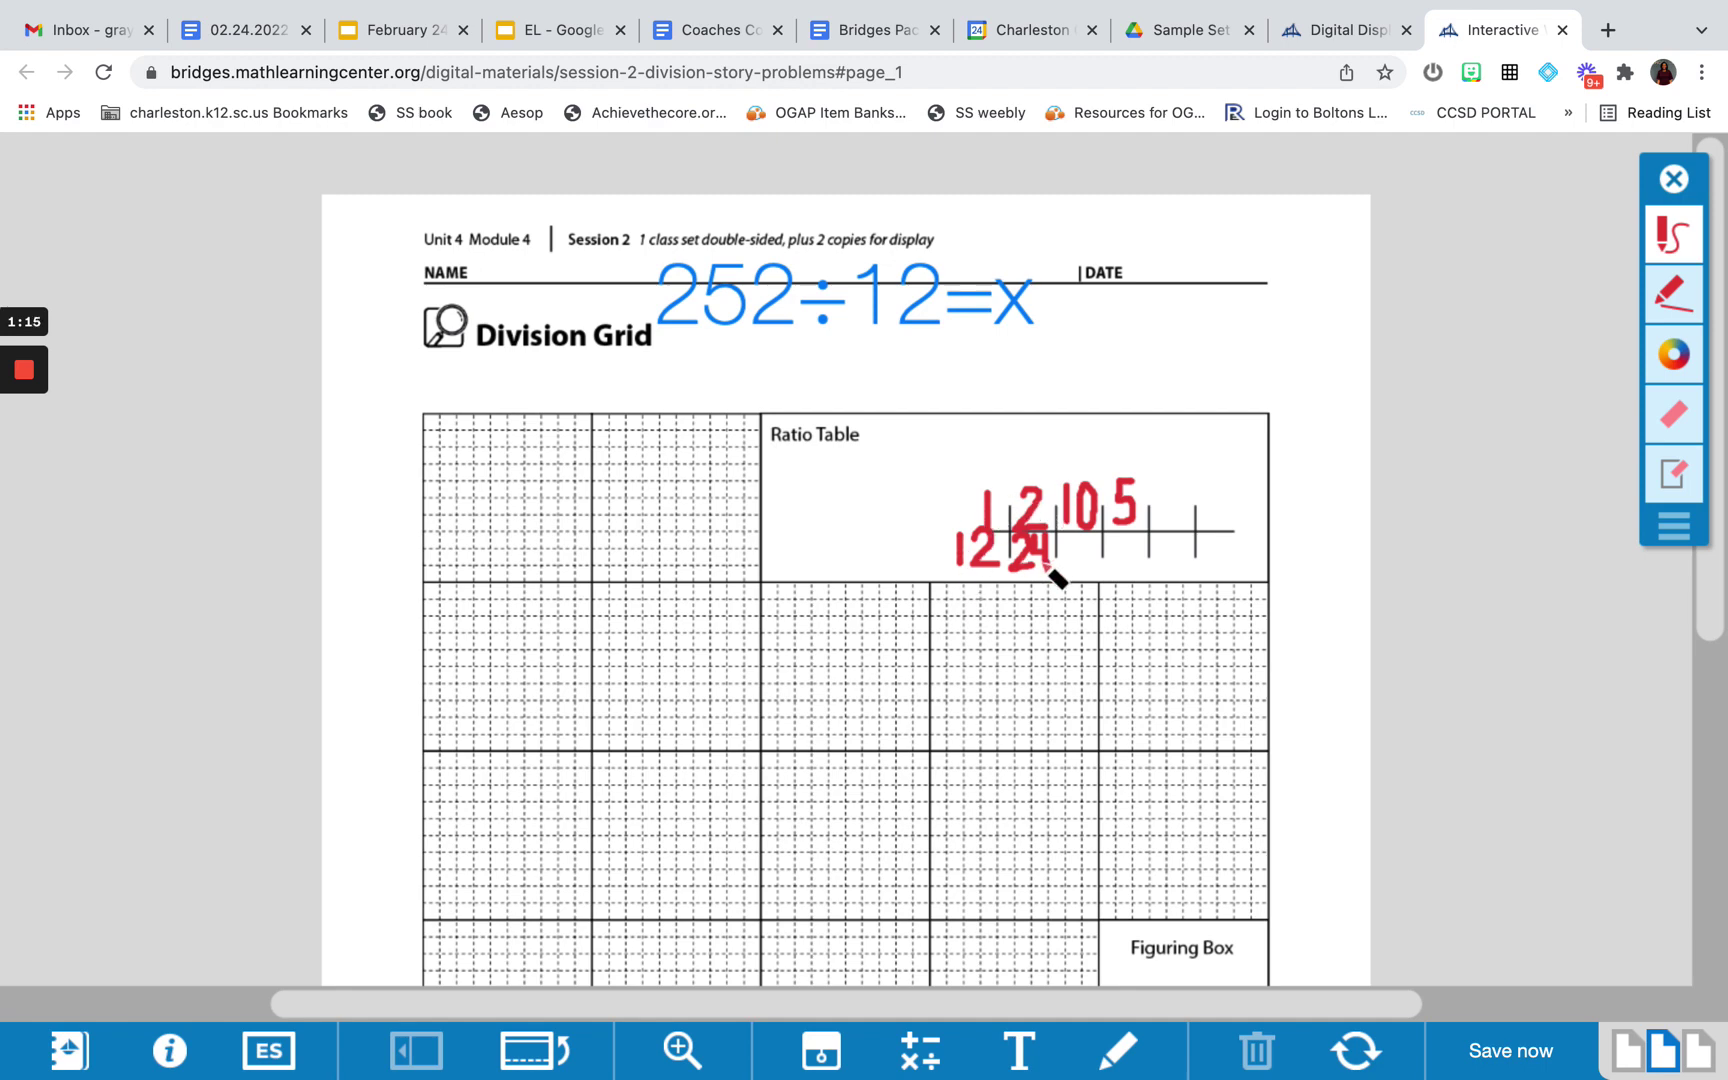
{"action": "mouse_move", "coordinate": [1066, 538]}
{"action": "left_mouse_down"}
{"action": "mouse_move", "coordinate": [1065, 565]}
{"action": "mouse_move", "coordinate": [1080, 536]}
{"action": "mouse_move", "coordinate": [1096, 561]}
{"action": "mouse_move", "coordinate": [1096, 542]}
{"action": "left_mouse_up"}
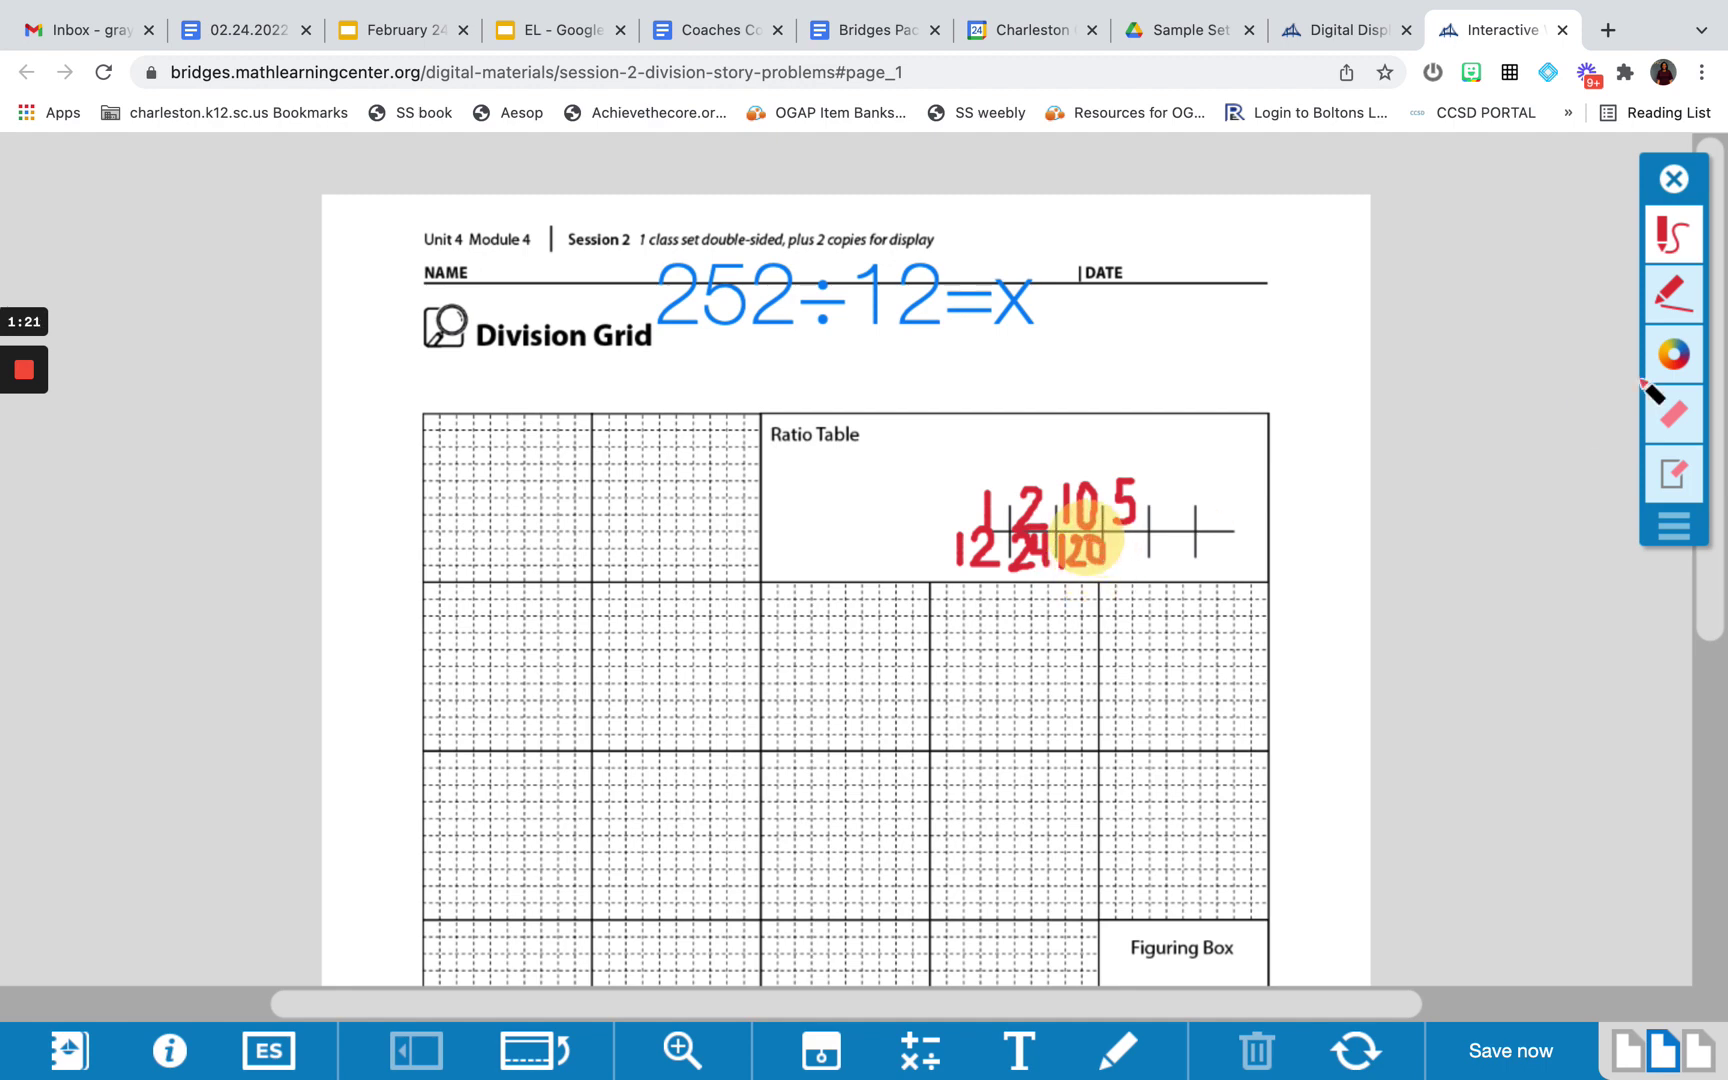
- Zoom in and handwrite 60 under the 5, then 20 with 240 beneath it
{"action": "left_click", "coordinate": [1674, 179]}
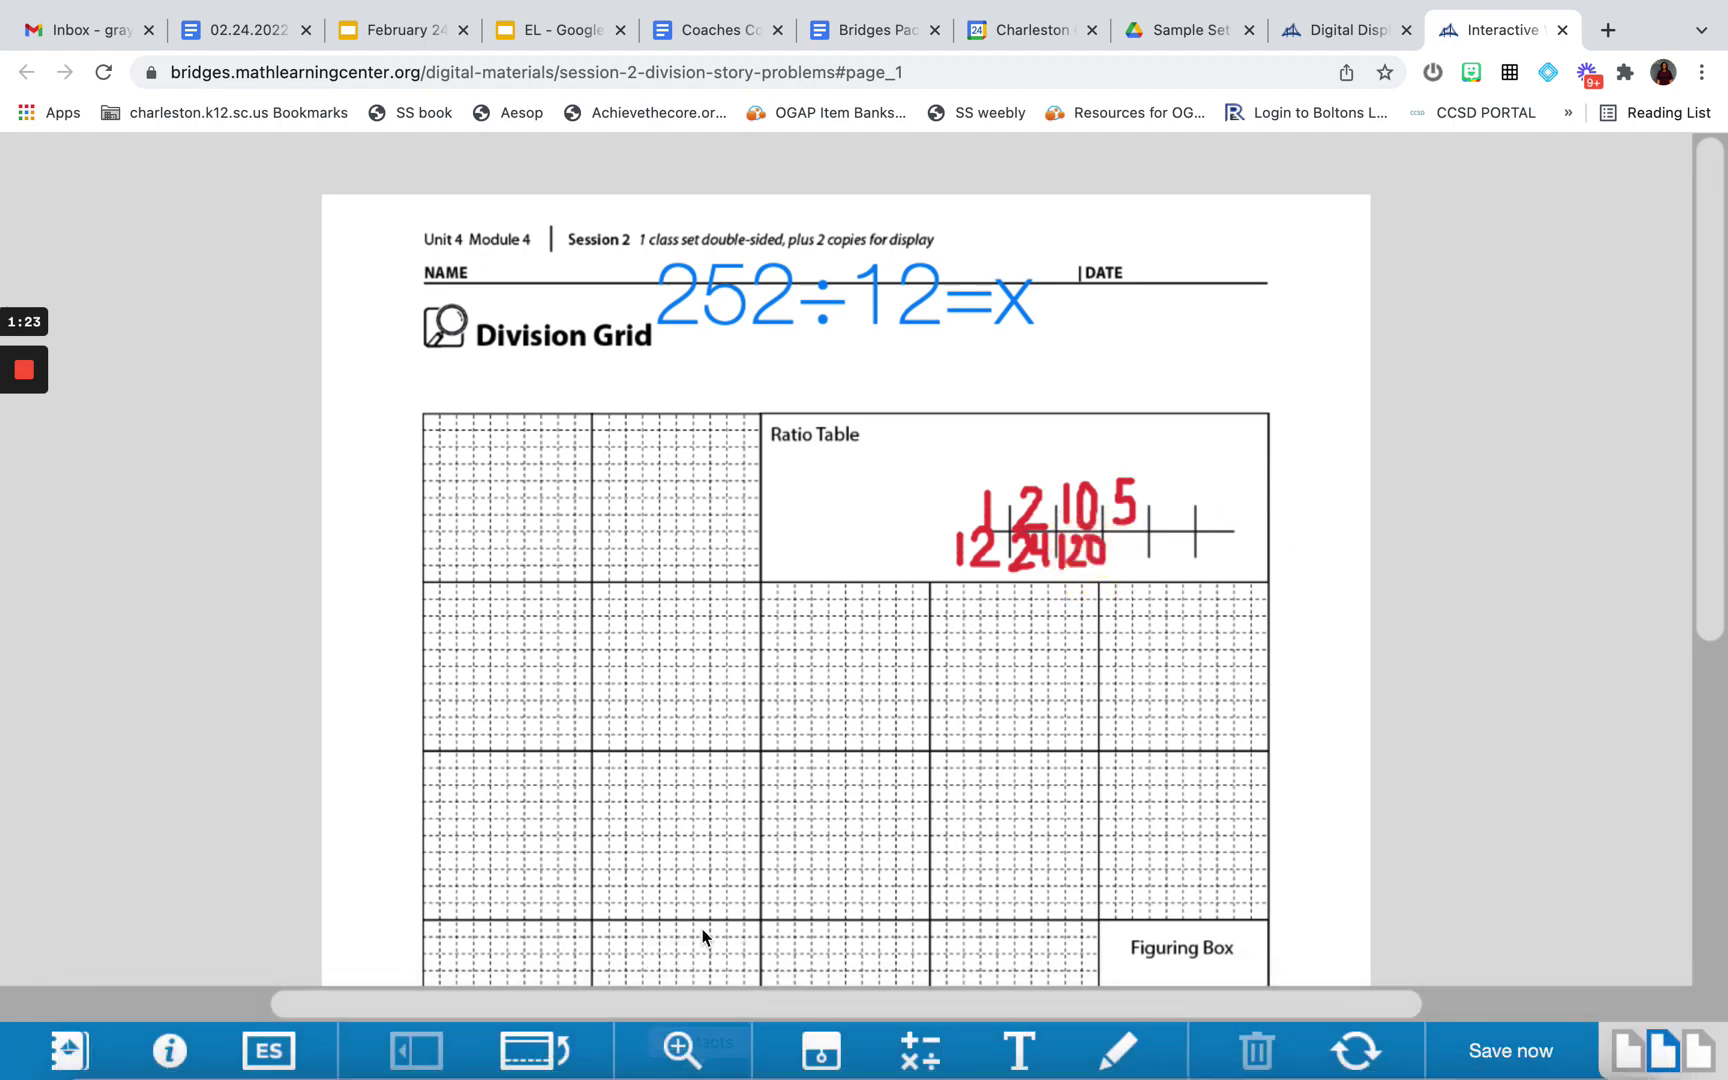
{"action": "left_click", "coordinate": [682, 1050]}
{"action": "scroll", "coordinate": [1207, 560], "scroll_direction": "up", "scroll_amount": 10}
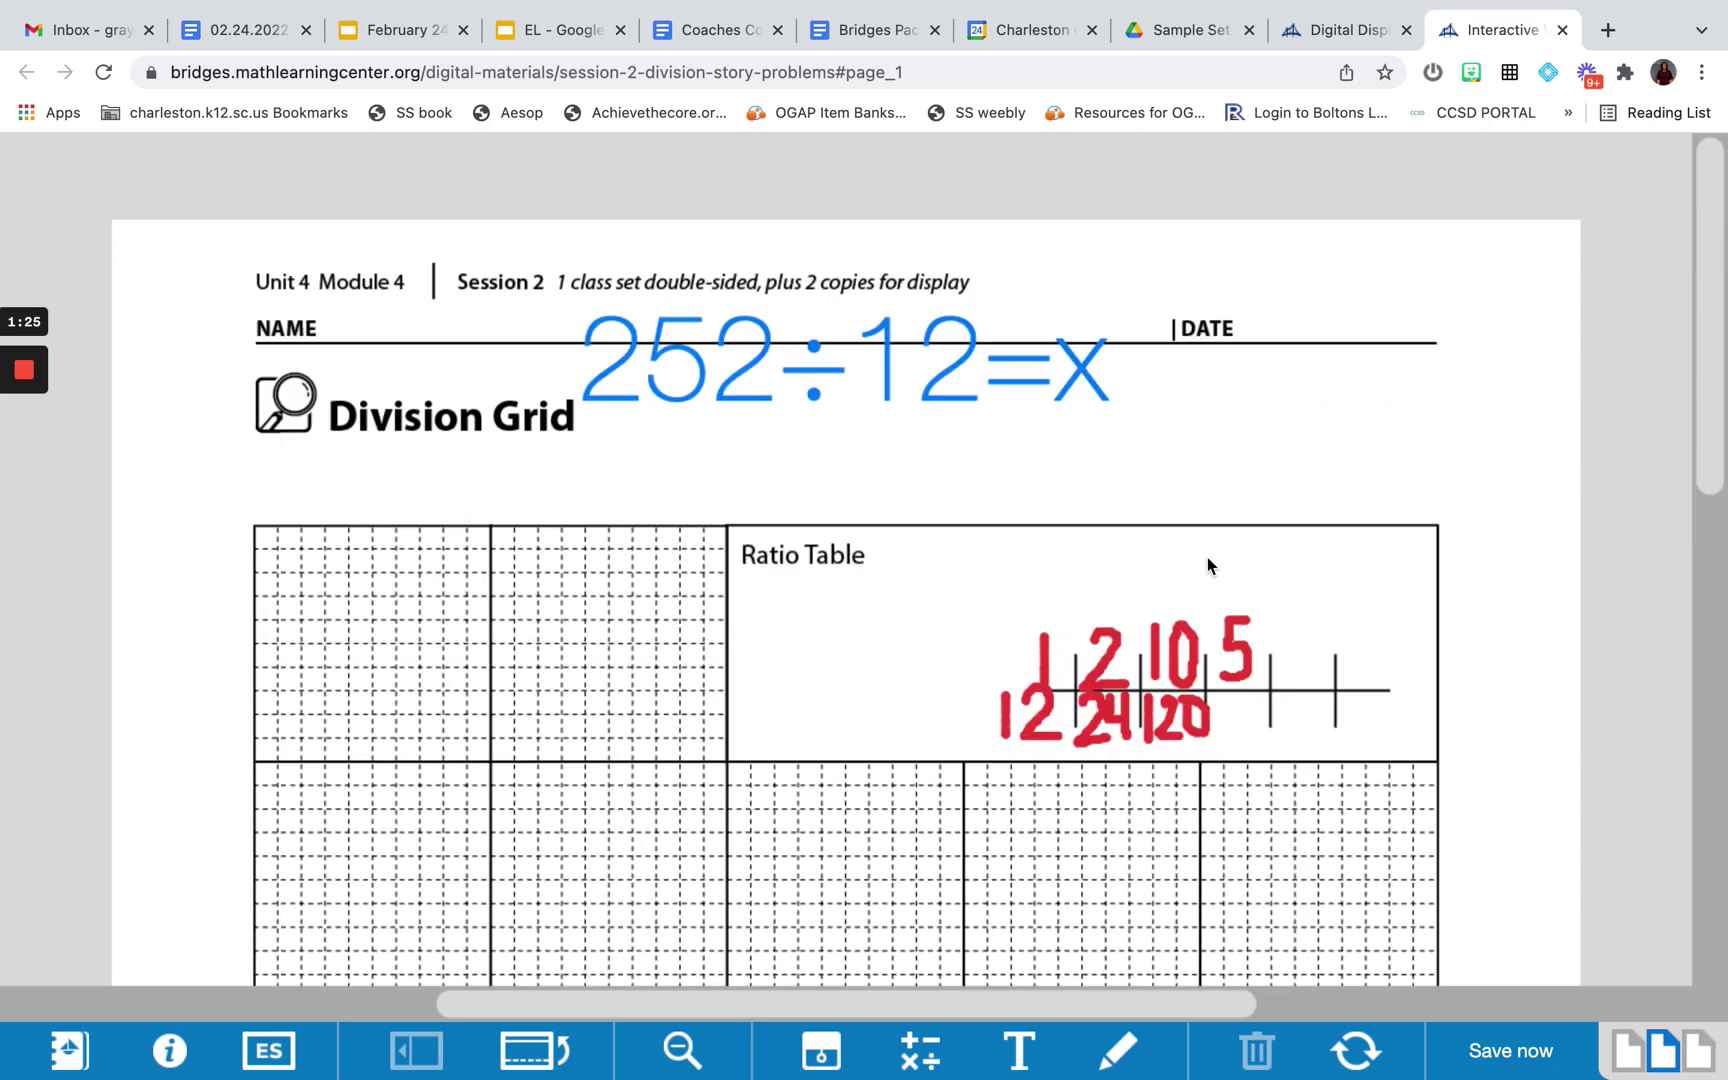
{"action": "left_click", "coordinate": [1140, 1068]}
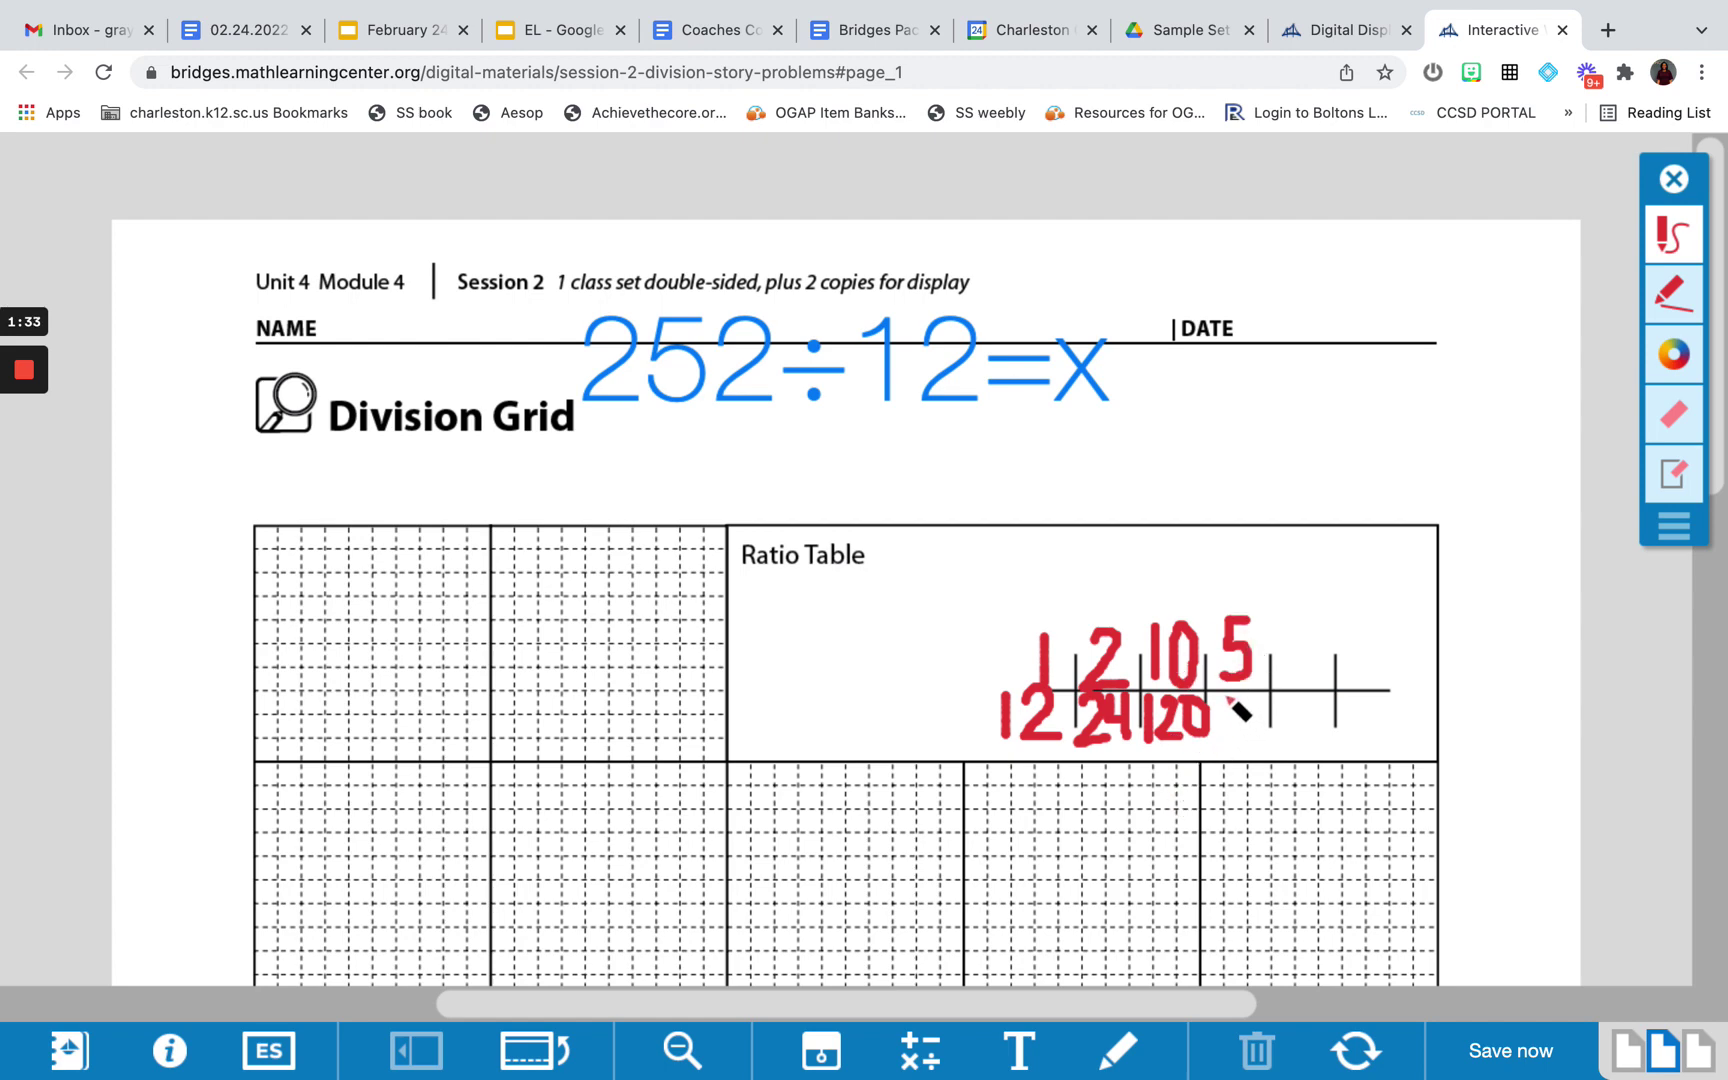
{"action": "mouse_move", "coordinate": [1229, 699]}
{"action": "left_mouse_down"}
{"action": "mouse_move", "coordinate": [1226, 733]}
{"action": "mouse_move", "coordinate": [1250, 718]}
{"action": "mouse_move", "coordinate": [1262, 740]}
{"action": "mouse_move", "coordinate": [1254, 690]}
{"action": "left_mouse_up"}
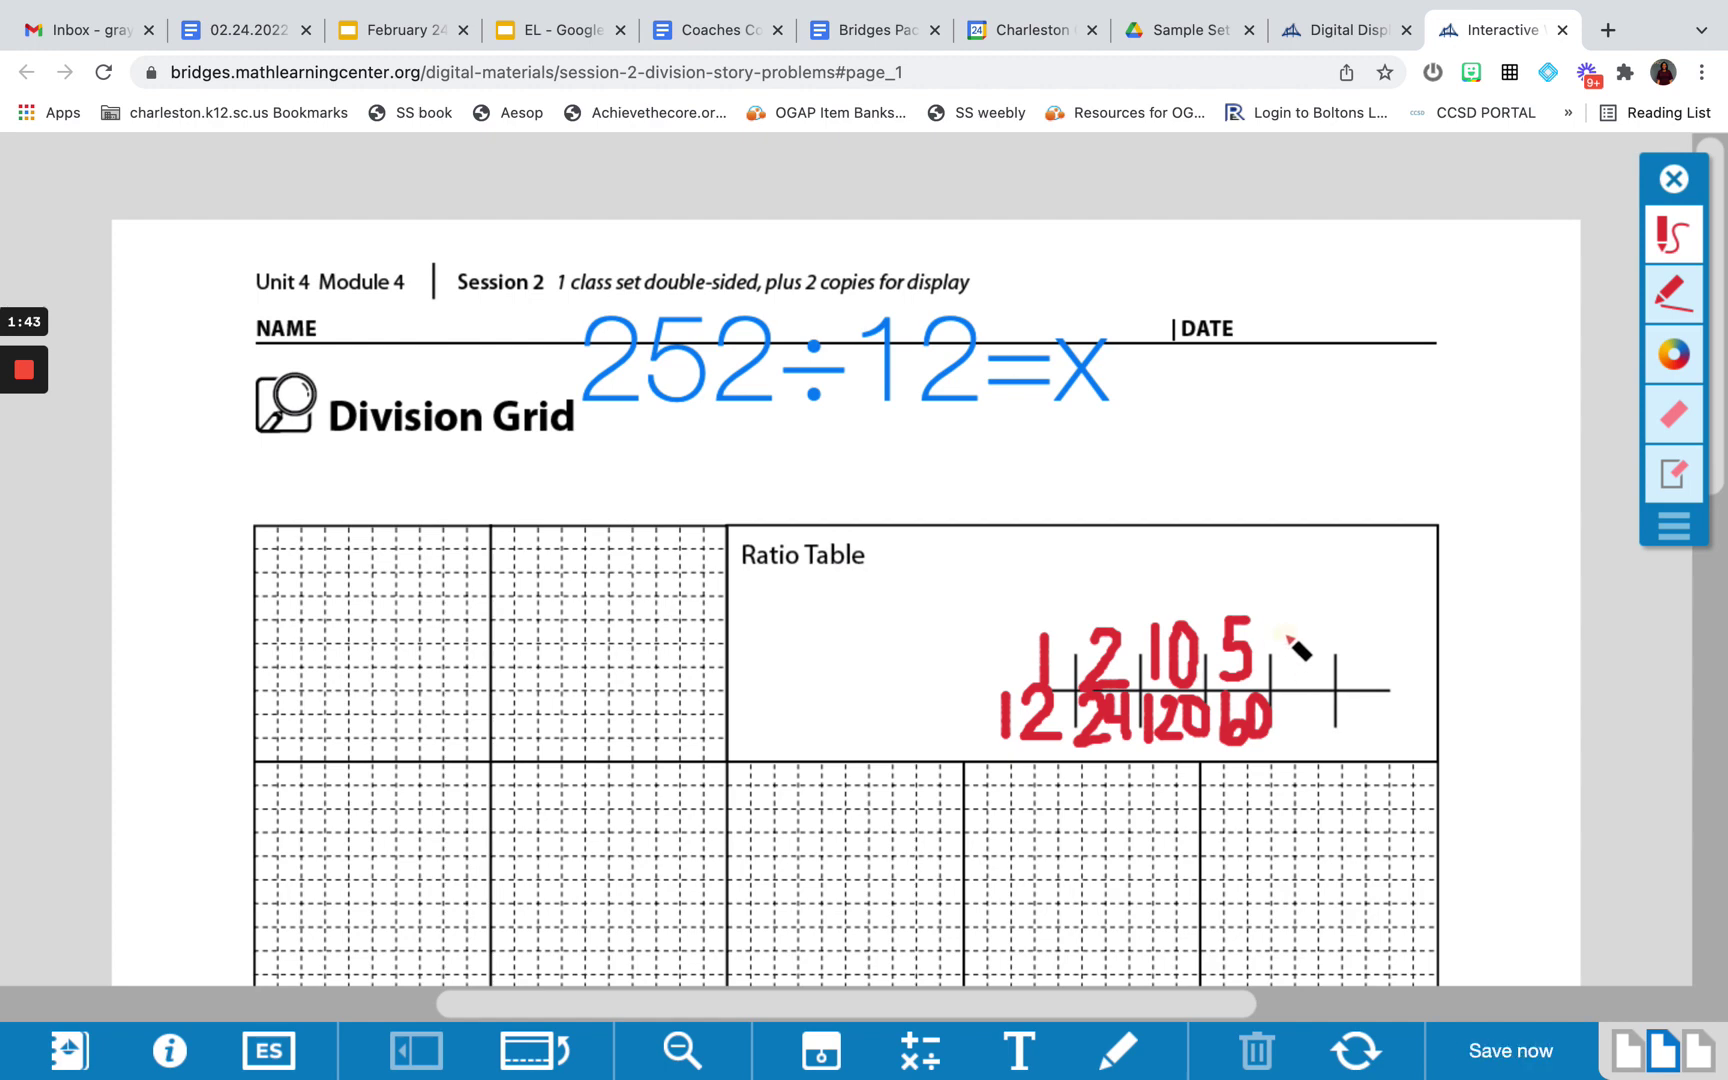
{"action": "mouse_move", "coordinate": [1284, 638]}
{"action": "left_mouse_down"}
{"action": "mouse_move", "coordinate": [1300, 690]}
{"action": "mouse_move", "coordinate": [1326, 656]}
{"action": "left_mouse_up"}
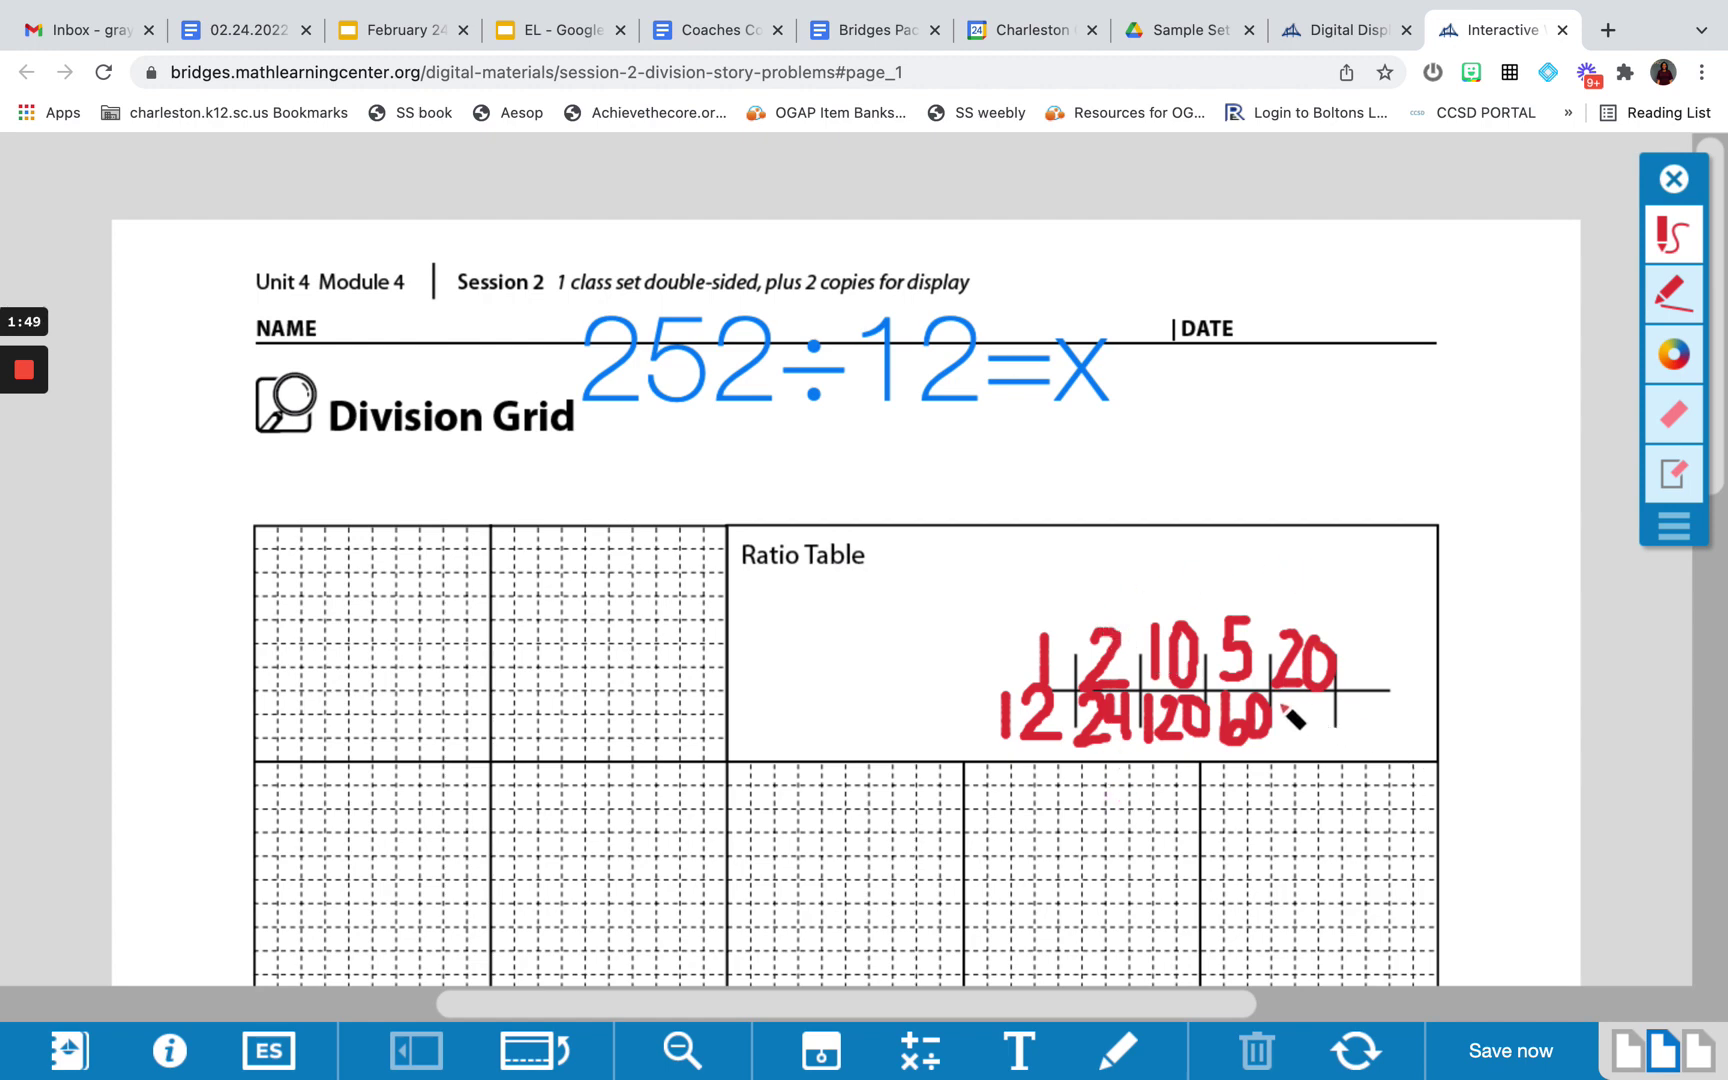
{"action": "mouse_move", "coordinate": [1294, 678]}
{"action": "left_mouse_down"}
{"action": "mouse_move", "coordinate": [1284, 730]}
{"action": "mouse_move", "coordinate": [1312, 705]}
{"action": "mouse_move", "coordinate": [1322, 738]}
{"action": "mouse_move", "coordinate": [1330, 700]}
{"action": "mouse_move", "coordinate": [1340, 715]}
{"action": "left_mouse_up"}
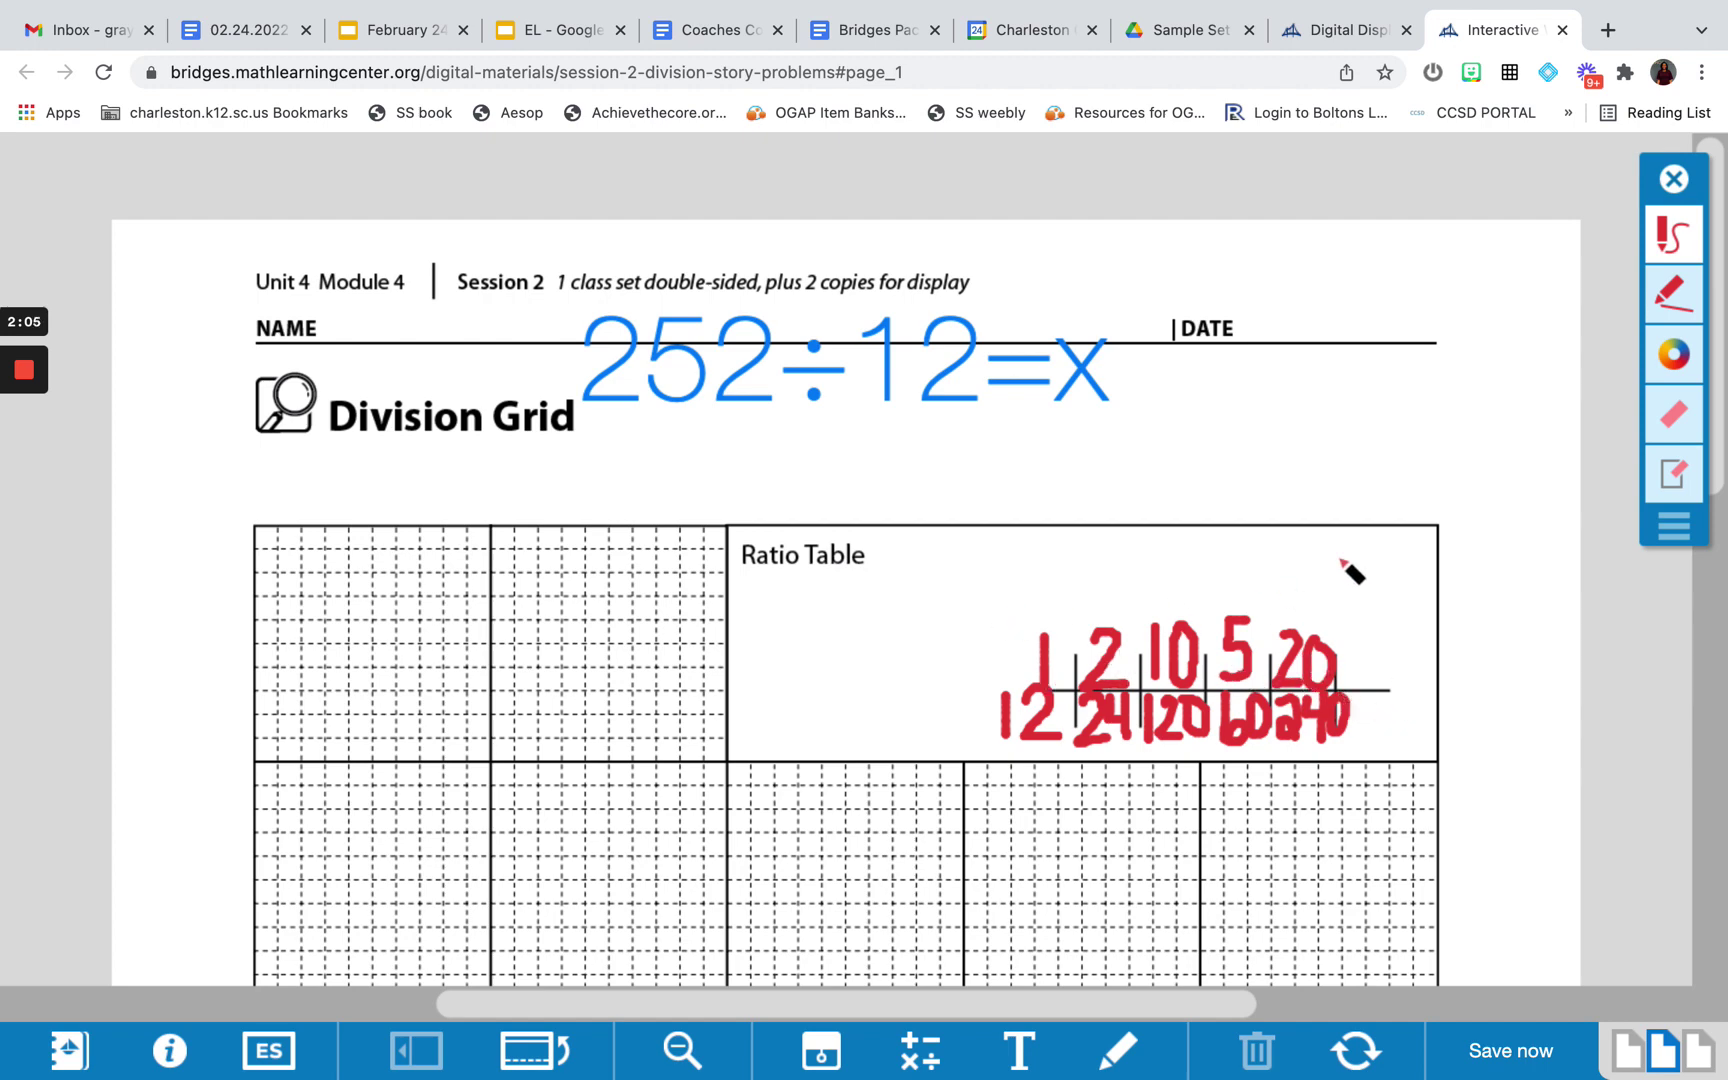
{"action": "scroll", "coordinate": [1345, 568], "scroll_direction": "down", "scroll_amount": 5}
- Move the 252÷12=x label down beside the Division Grid heading and pick the straight-line marker
{"action": "scroll", "coordinate": [1350, 570], "scroll_direction": "up", "scroll_amount": 3}
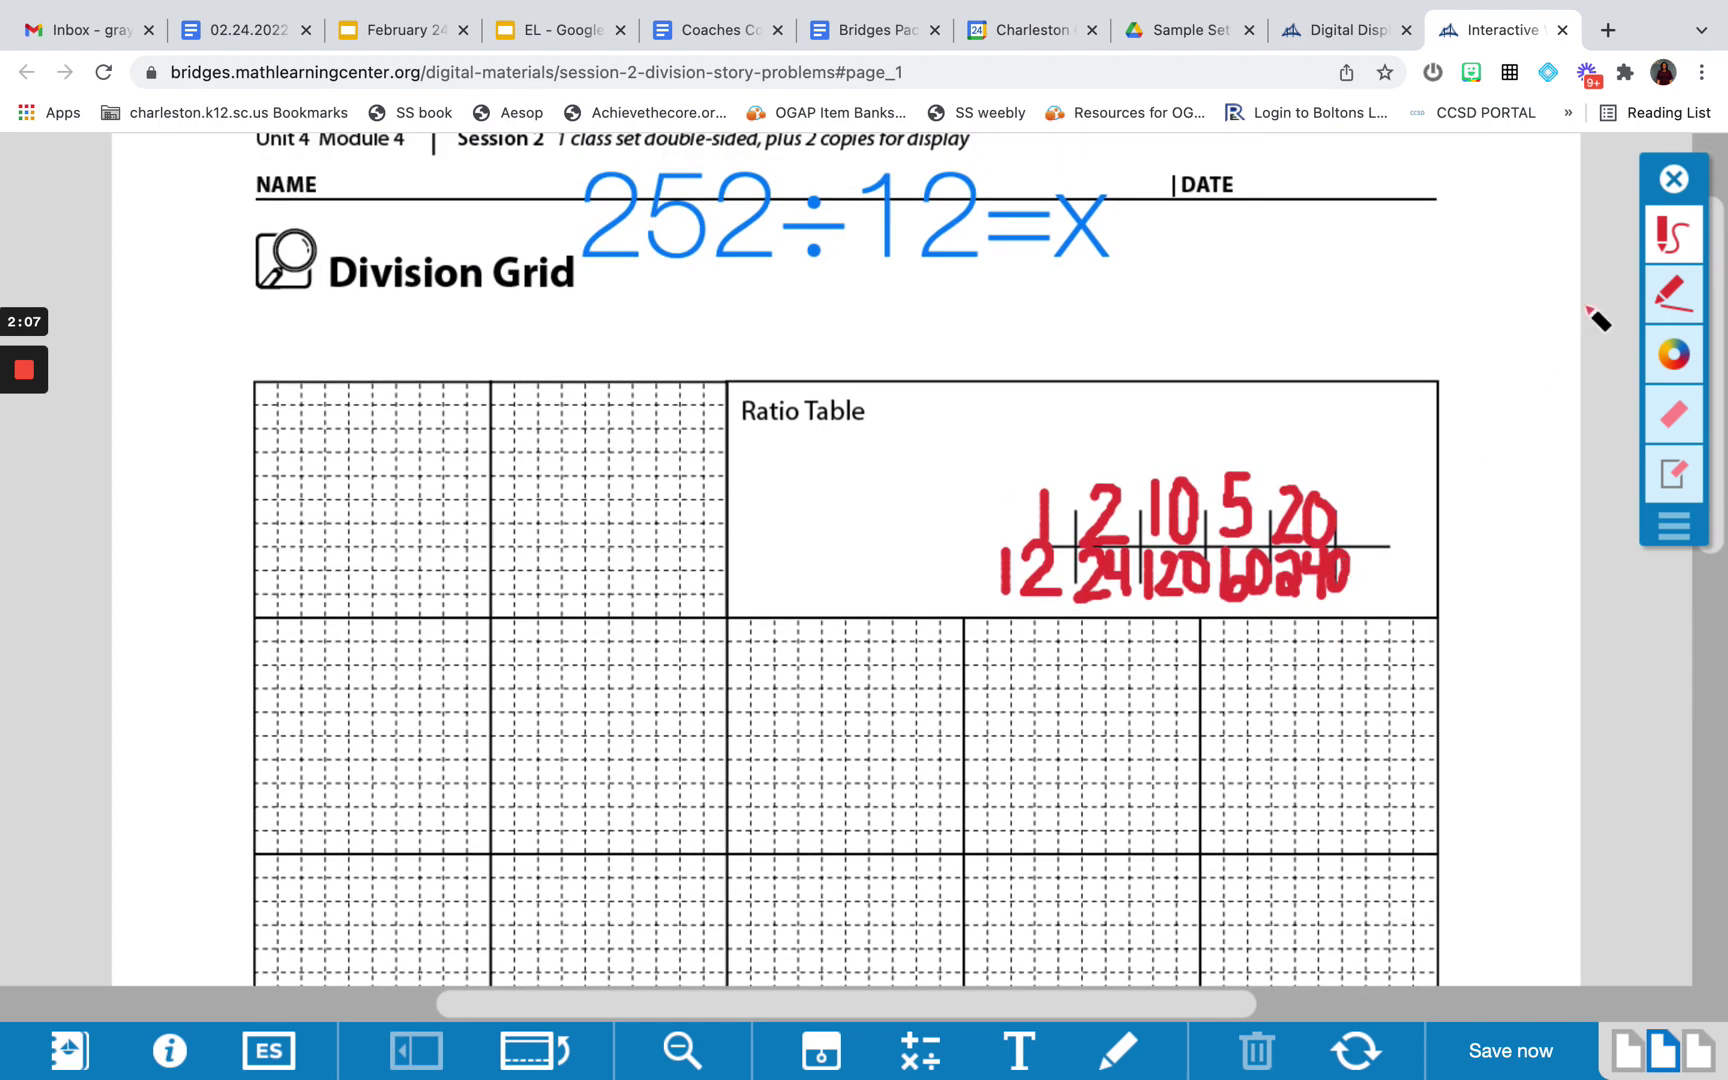
{"action": "left_click", "coordinate": [1676, 180]}
{"action": "left_click_drag", "start_coordinate": [972, 233], "coordinate": [1014, 340]}
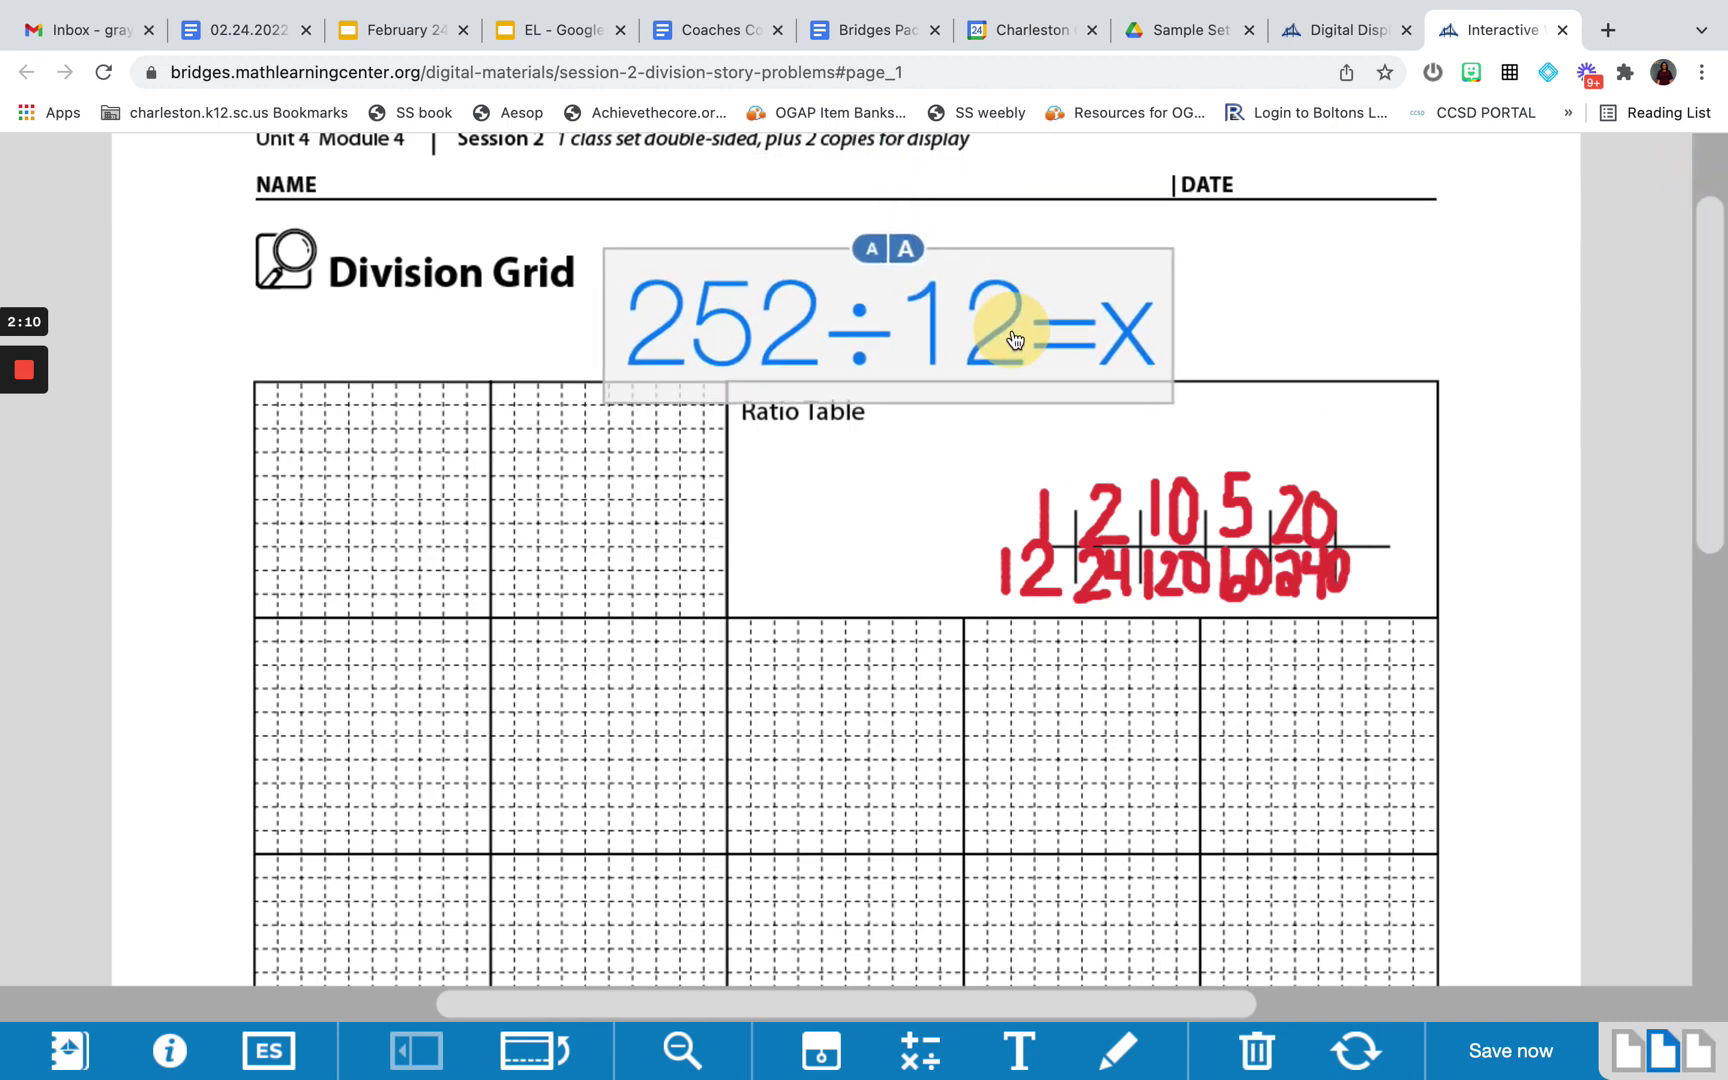
{"action": "left_click", "coordinate": [1133, 1058]}
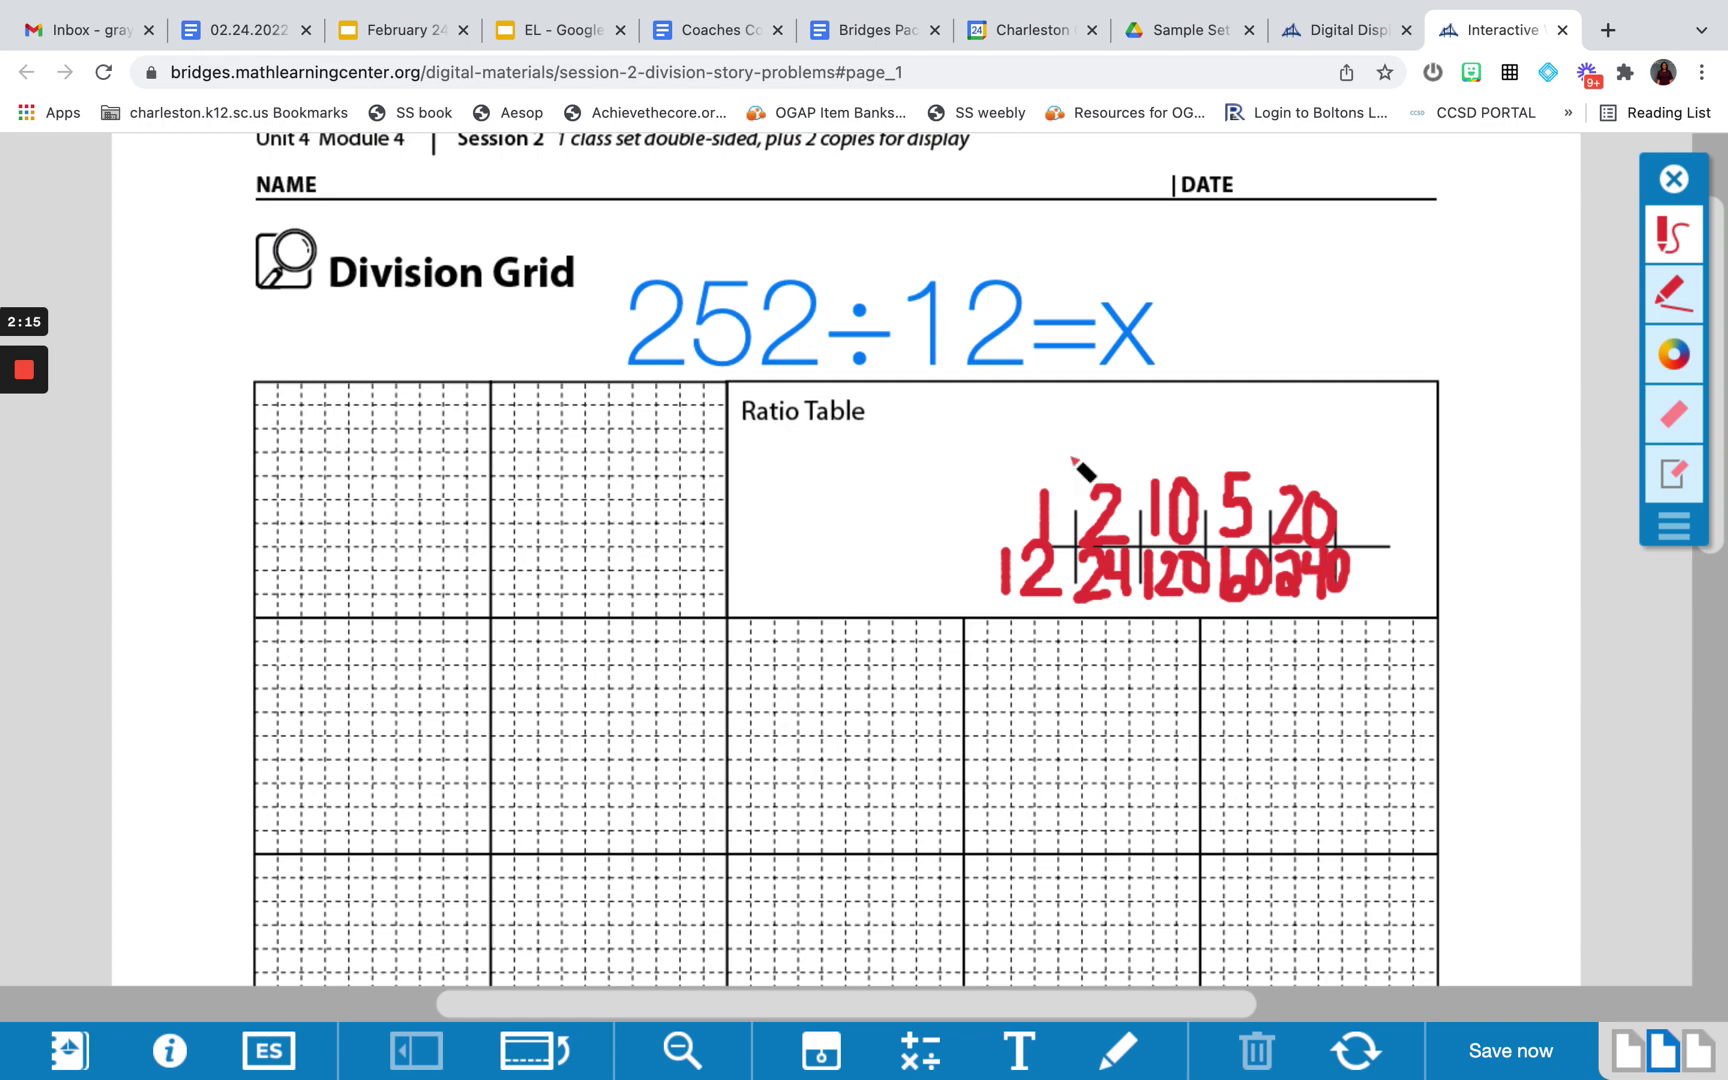
{"action": "left_click", "coordinate": [1688, 288]}
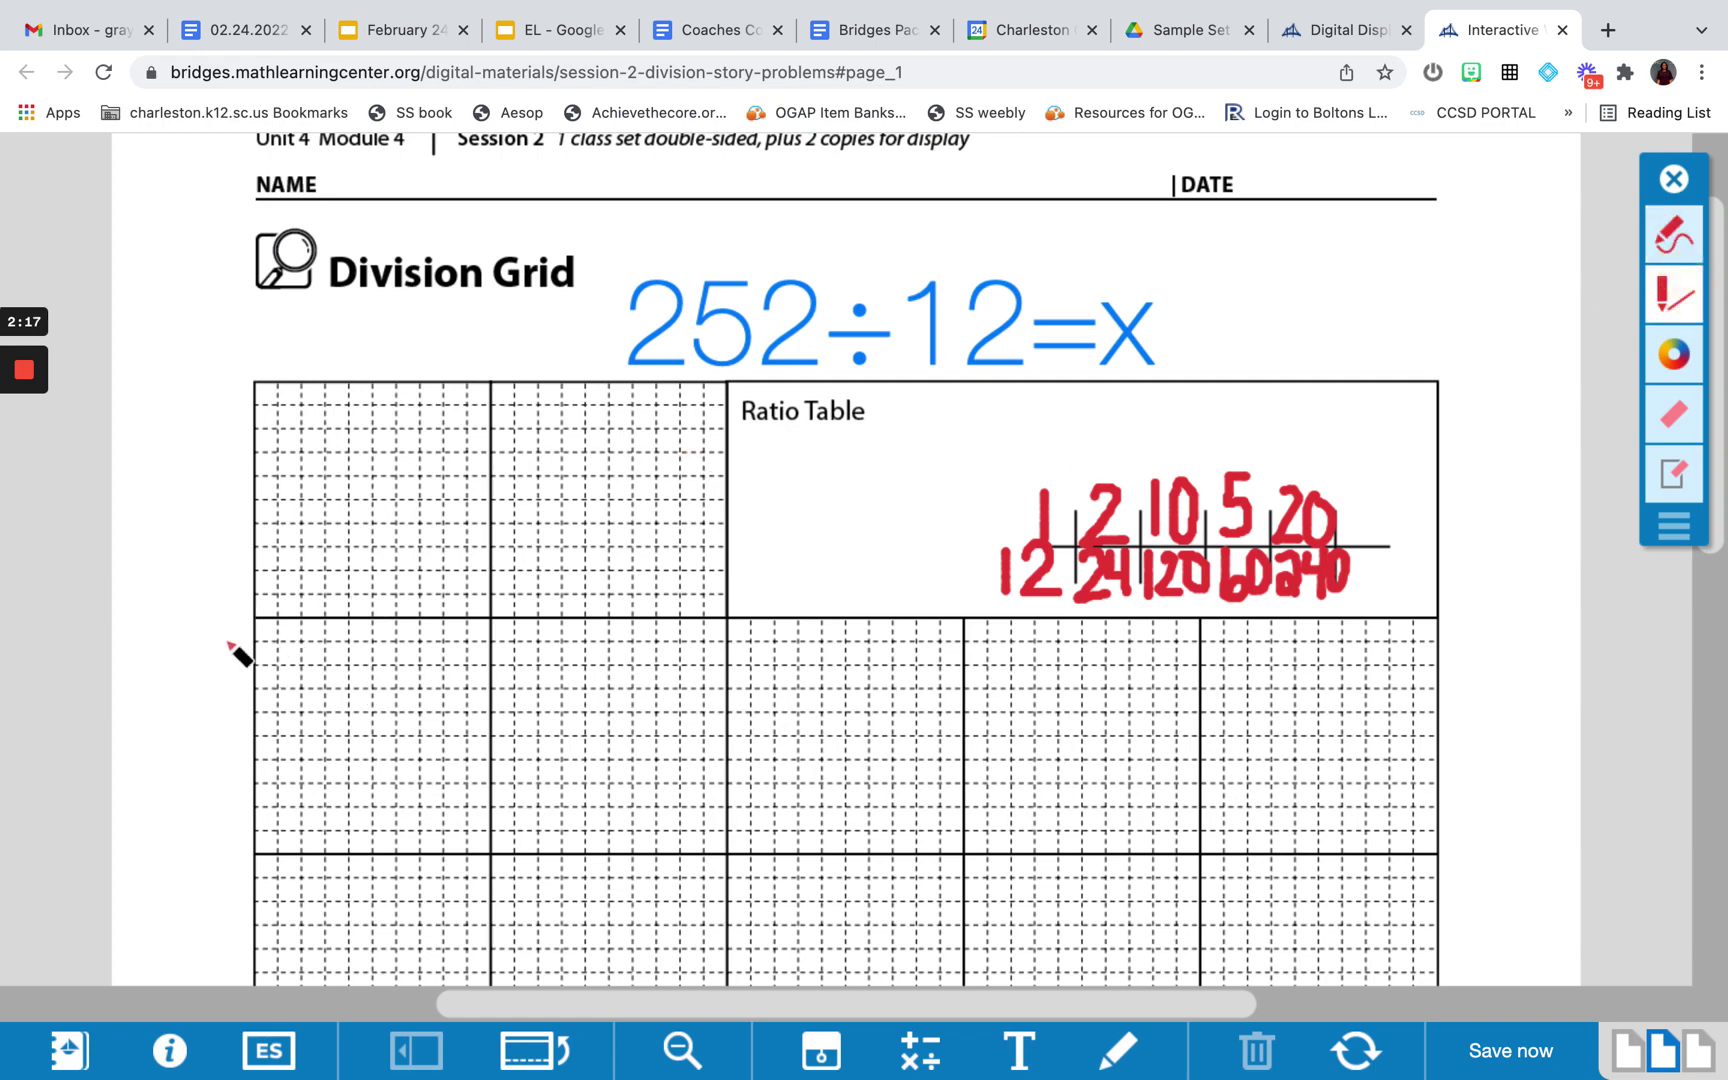
- Draw the rectangle's red left edge down the grid and label it 12
{"action": "left_click_drag", "start_coordinate": [259, 627], "coordinate": [261, 902]}
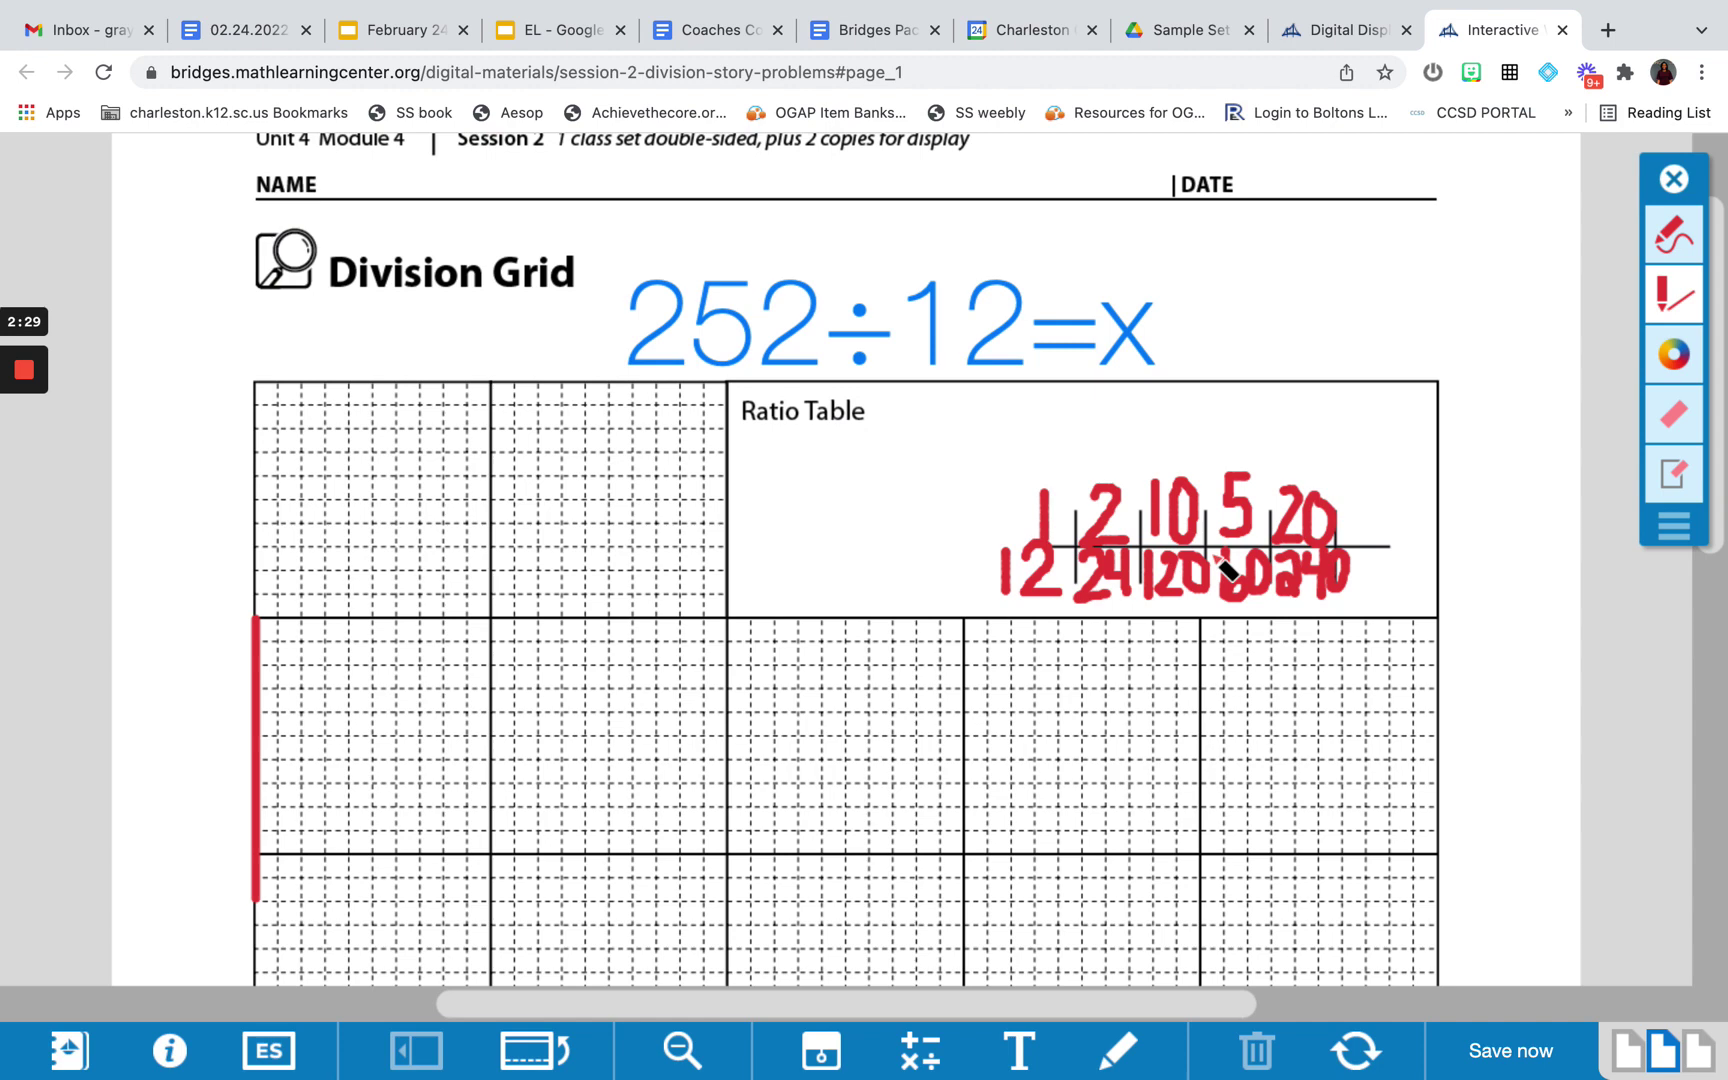
{"action": "left_click", "coordinate": [1683, 240]}
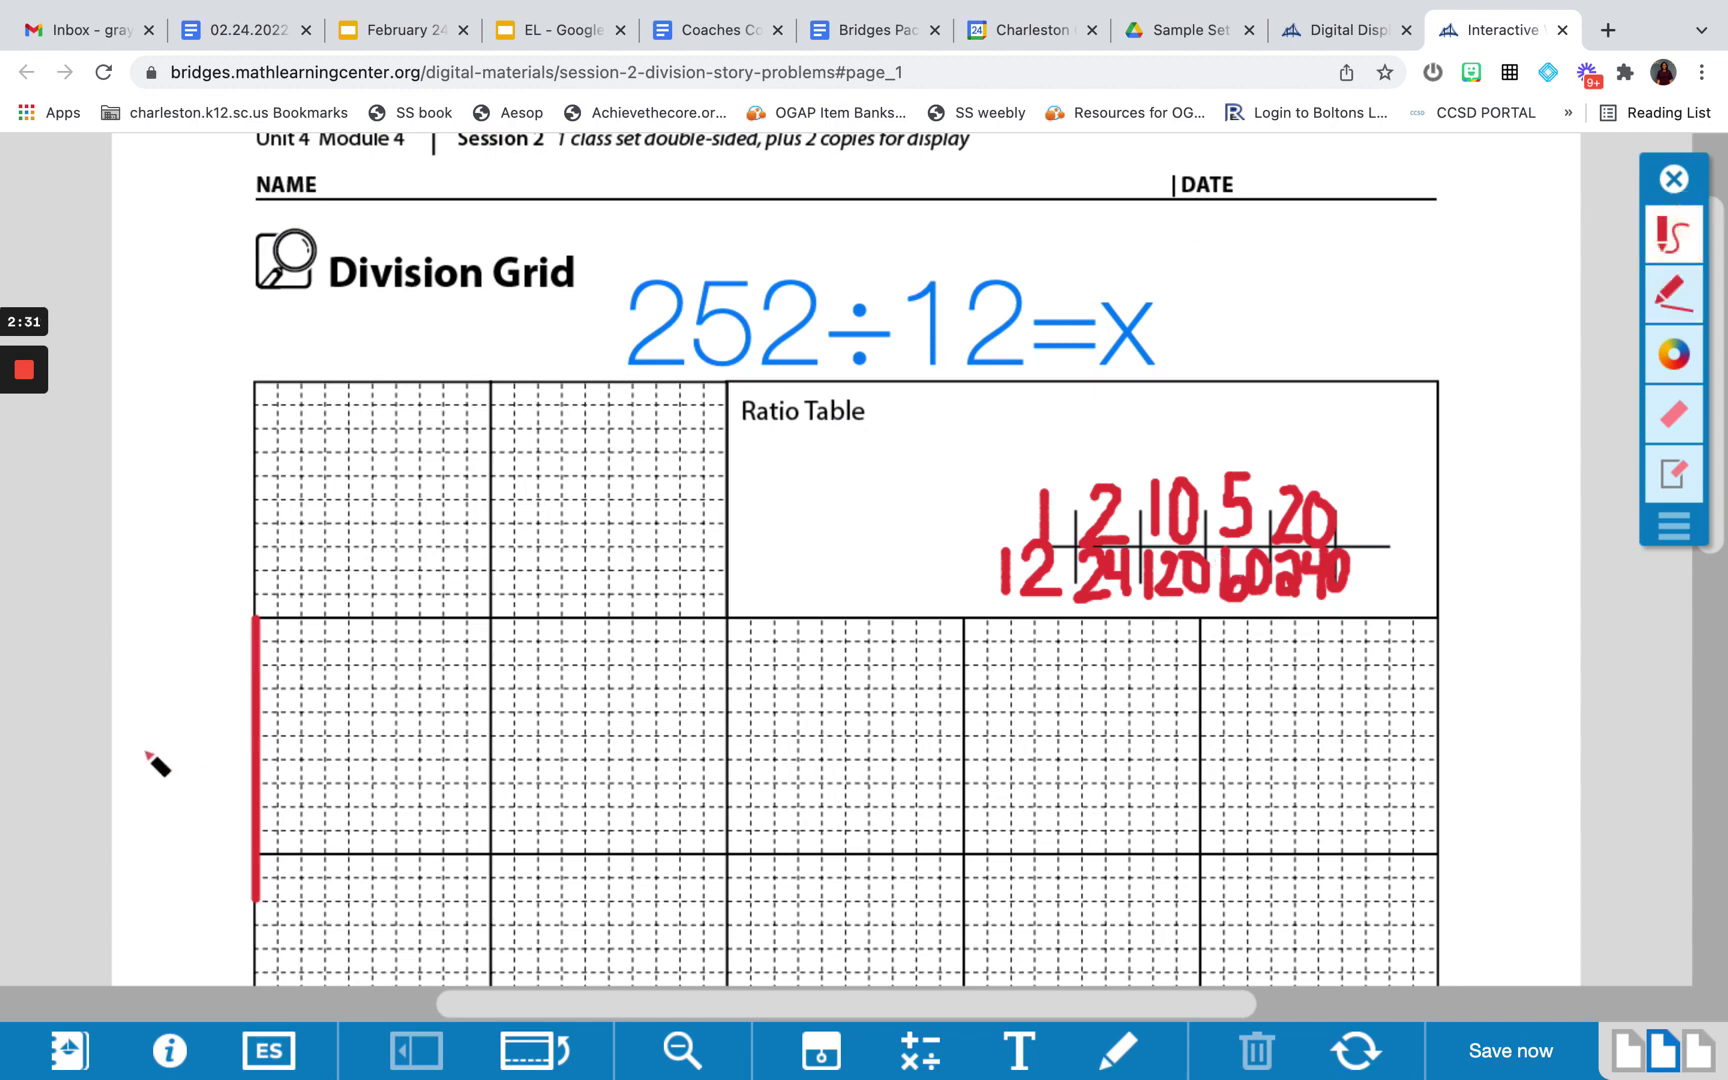
{"action": "left_click_drag", "start_coordinate": [145, 748], "coordinate": [141, 825]}
{"action": "left_click_drag", "start_coordinate": [172, 755], "coordinate": [226, 826]}
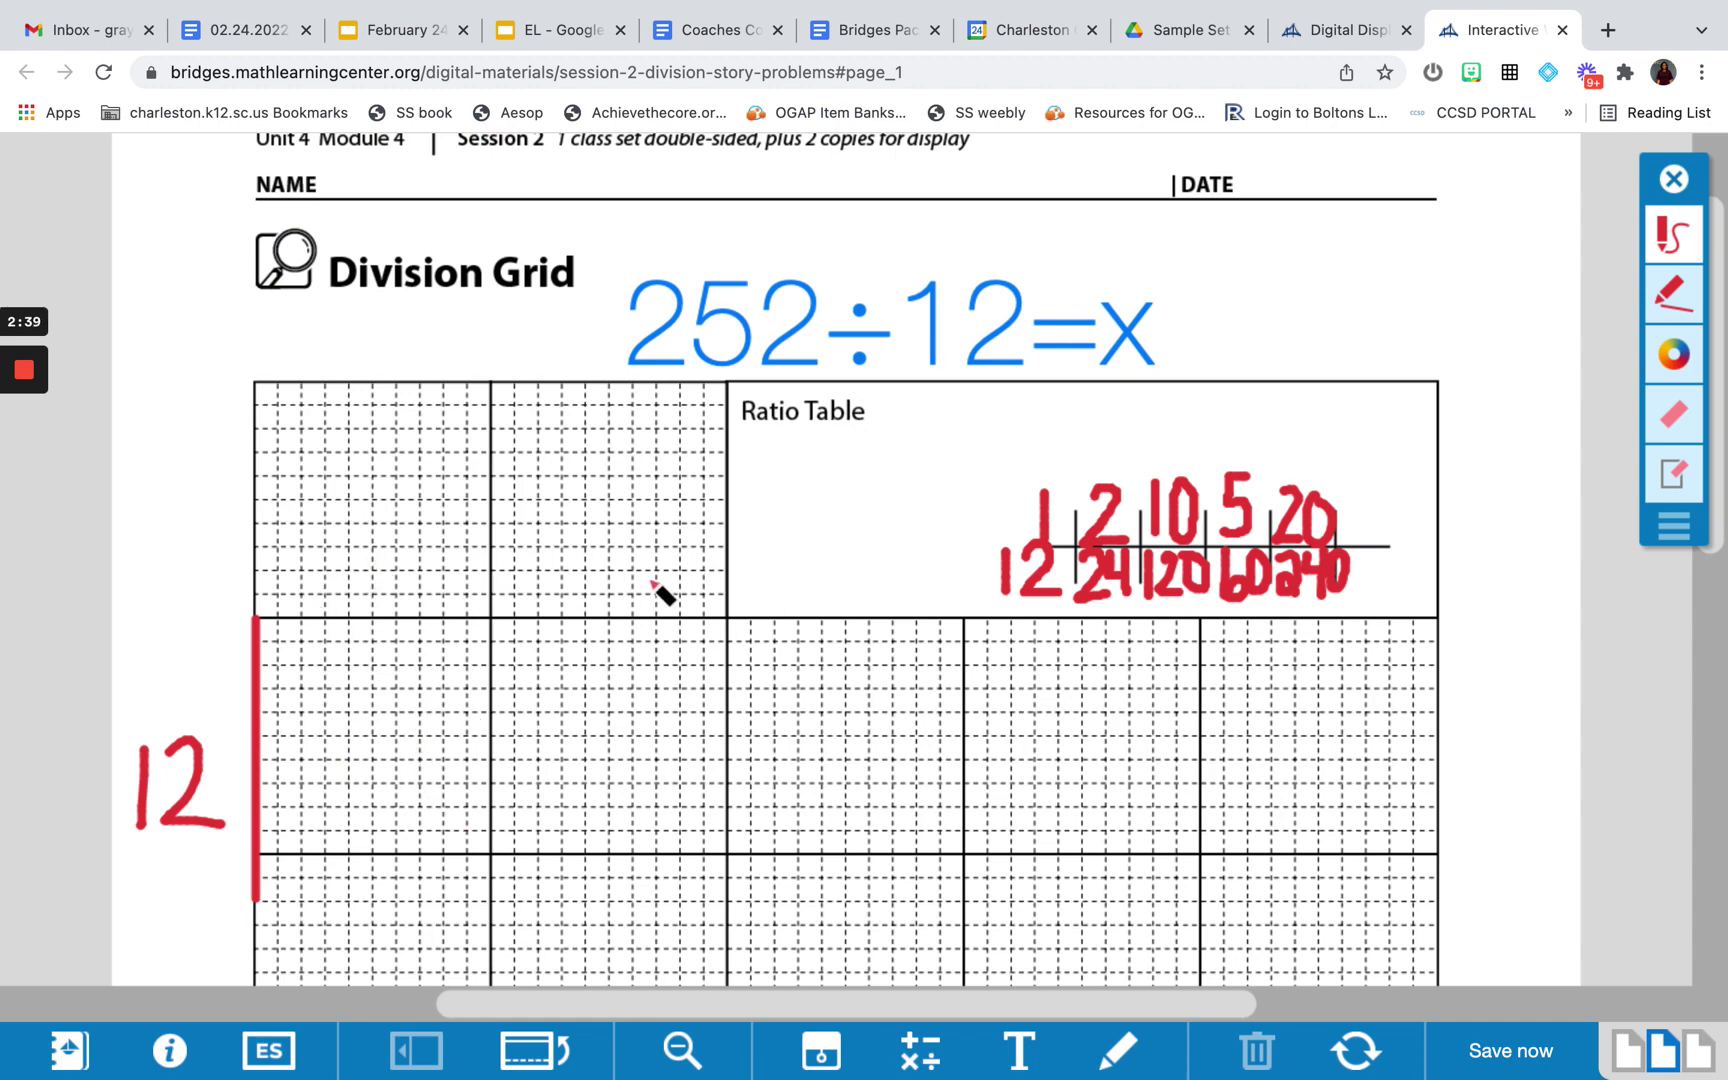
- Draw the rectangle's top edge, label it 20, and close its bottom edge
{"action": "left_click", "coordinate": [1665, 298]}
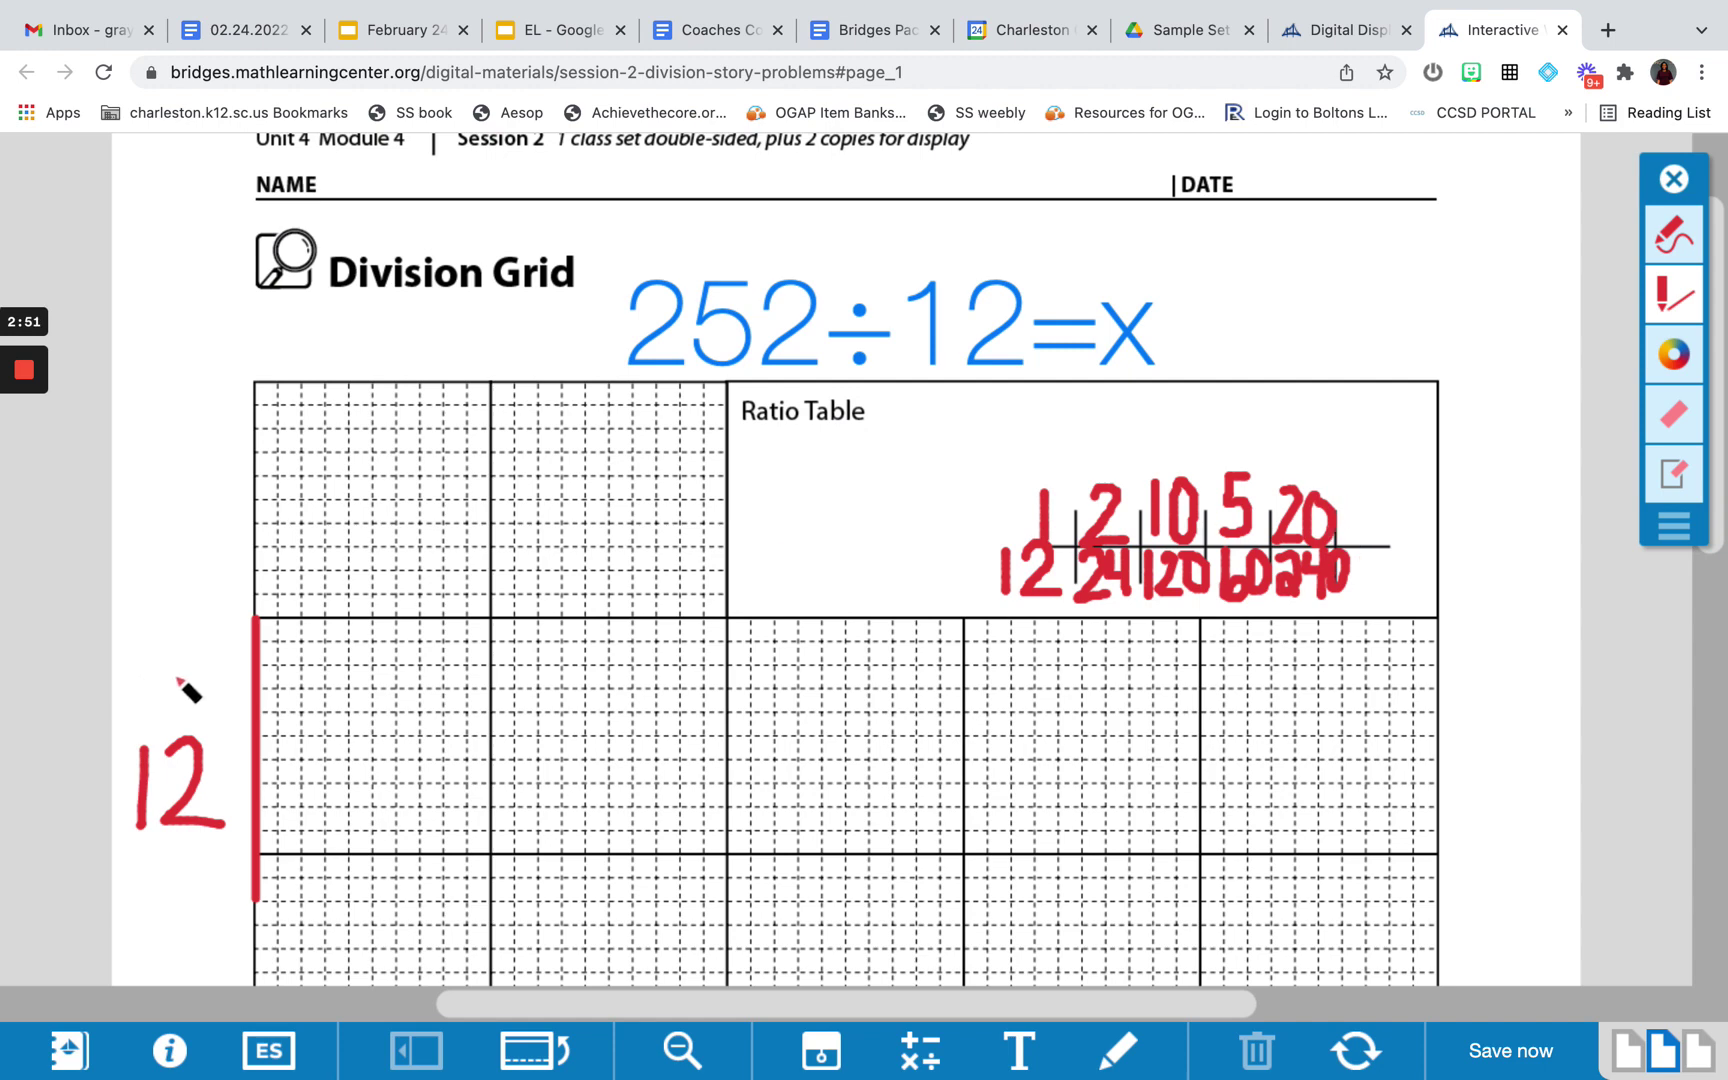
{"action": "mouse_move", "coordinate": [262, 621]}
{"action": "left_mouse_down"}
{"action": "mouse_move", "coordinate": [729, 619]}
{"action": "mouse_move", "coordinate": [728, 900]}
{"action": "left_mouse_up"}
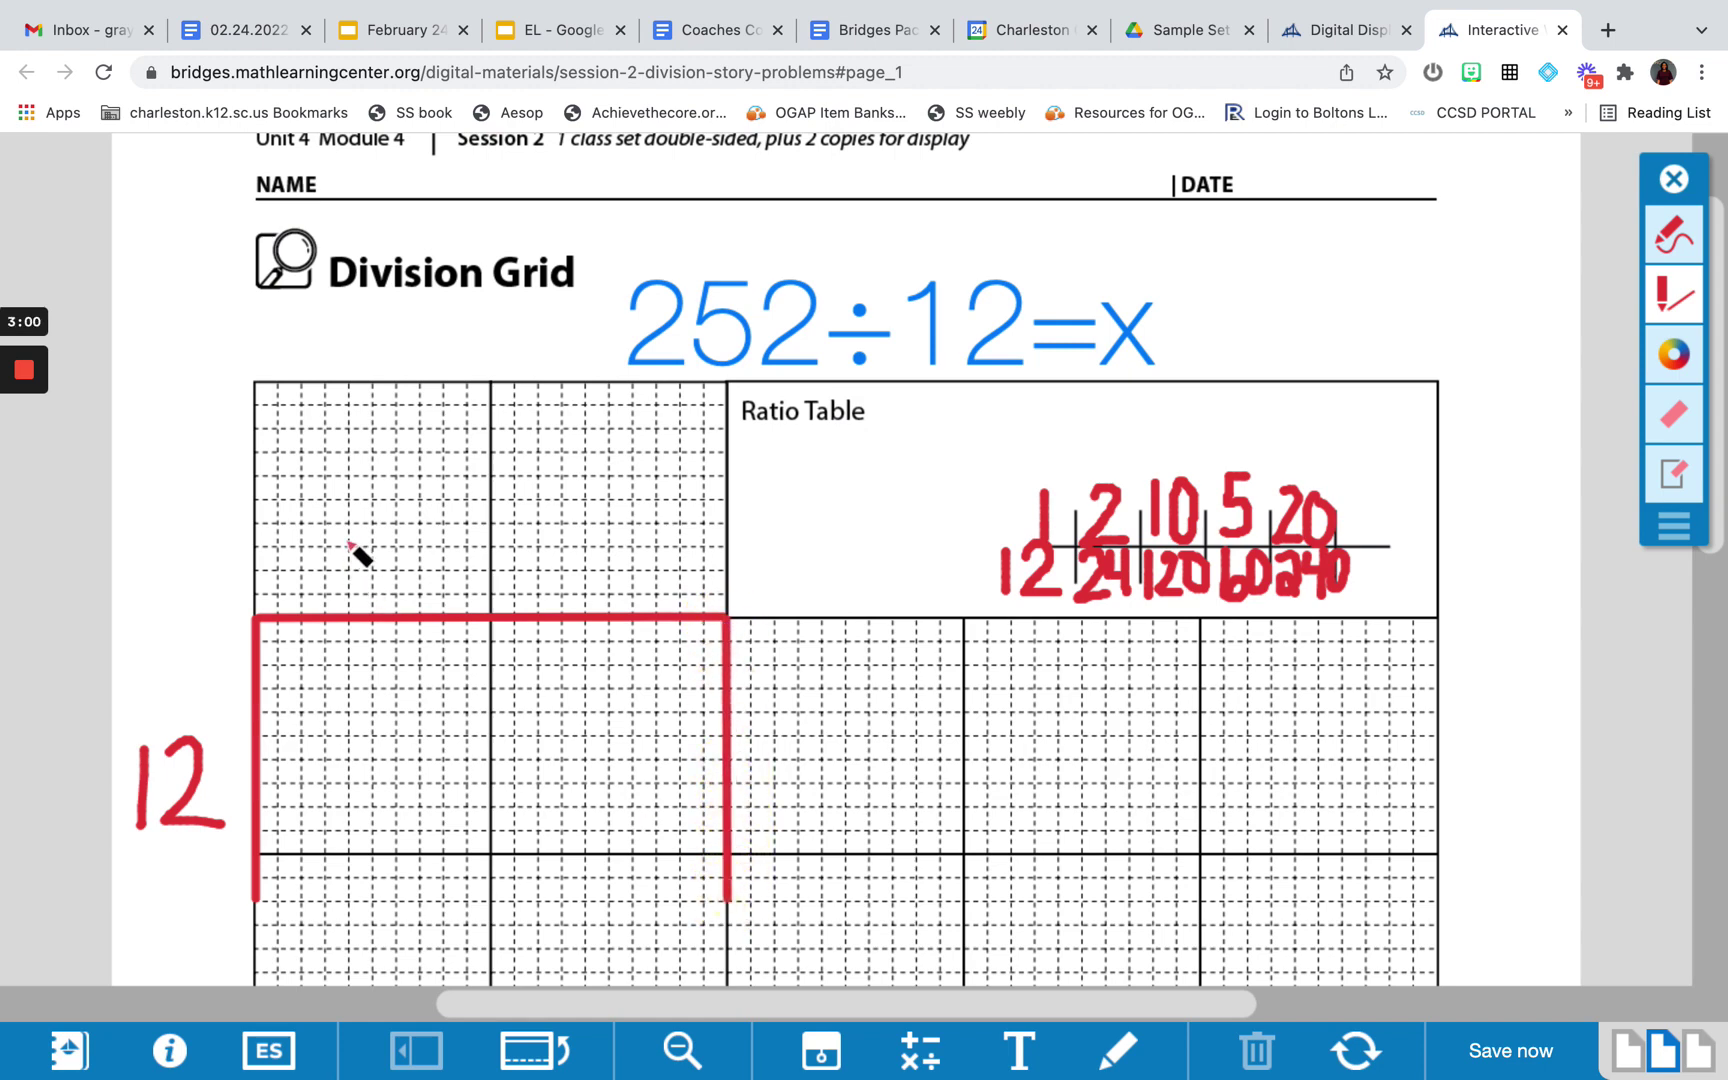
{"action": "left_click", "coordinate": [1678, 236]}
{"action": "mouse_move", "coordinate": [440, 552]}
{"action": "left_mouse_down"}
{"action": "mouse_move", "coordinate": [478, 559]}
{"action": "mouse_move", "coordinate": [437, 621]}
{"action": "mouse_move", "coordinate": [485, 605]}
{"action": "left_mouse_up"}
{"action": "mouse_move", "coordinate": [528, 545]}
{"action": "left_mouse_down"}
{"action": "mouse_move", "coordinate": [544, 598]}
{"action": "mouse_move", "coordinate": [526, 540]}
{"action": "left_mouse_up"}
{"action": "left_click", "coordinate": [1652, 322]}
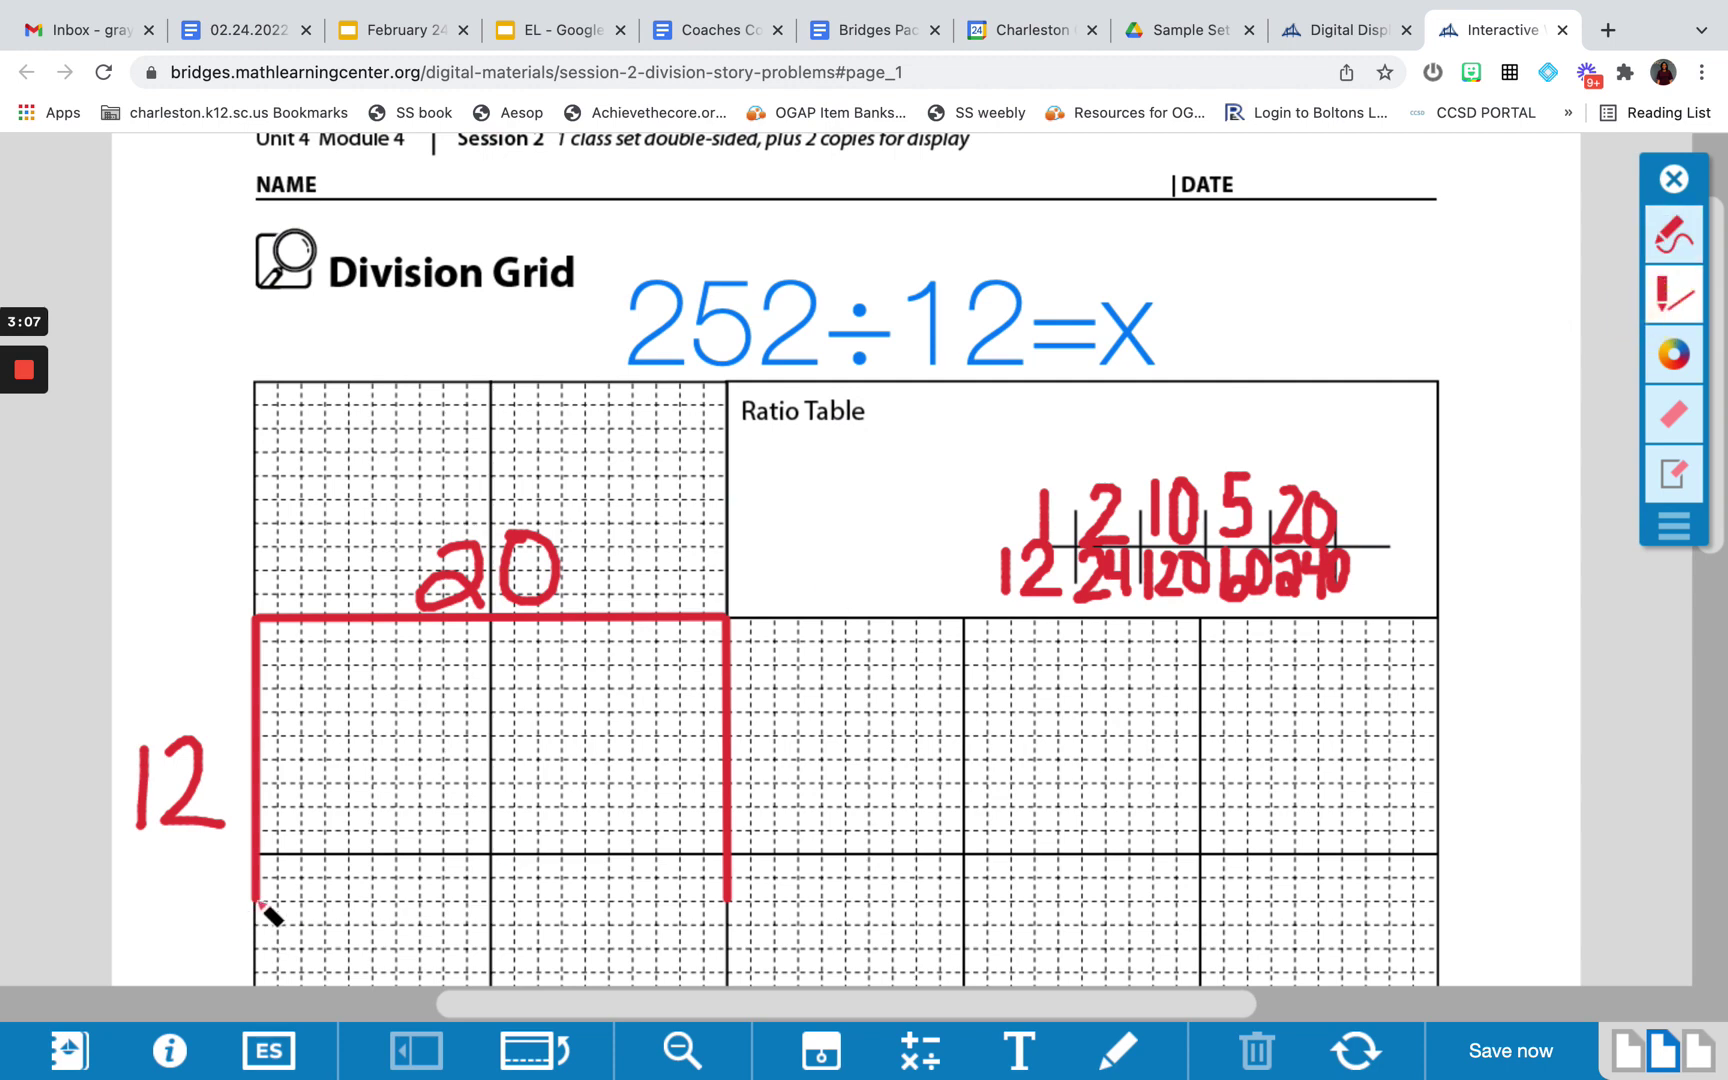
{"action": "left_click_drag", "start_coordinate": [257, 900], "coordinate": [728, 904]}
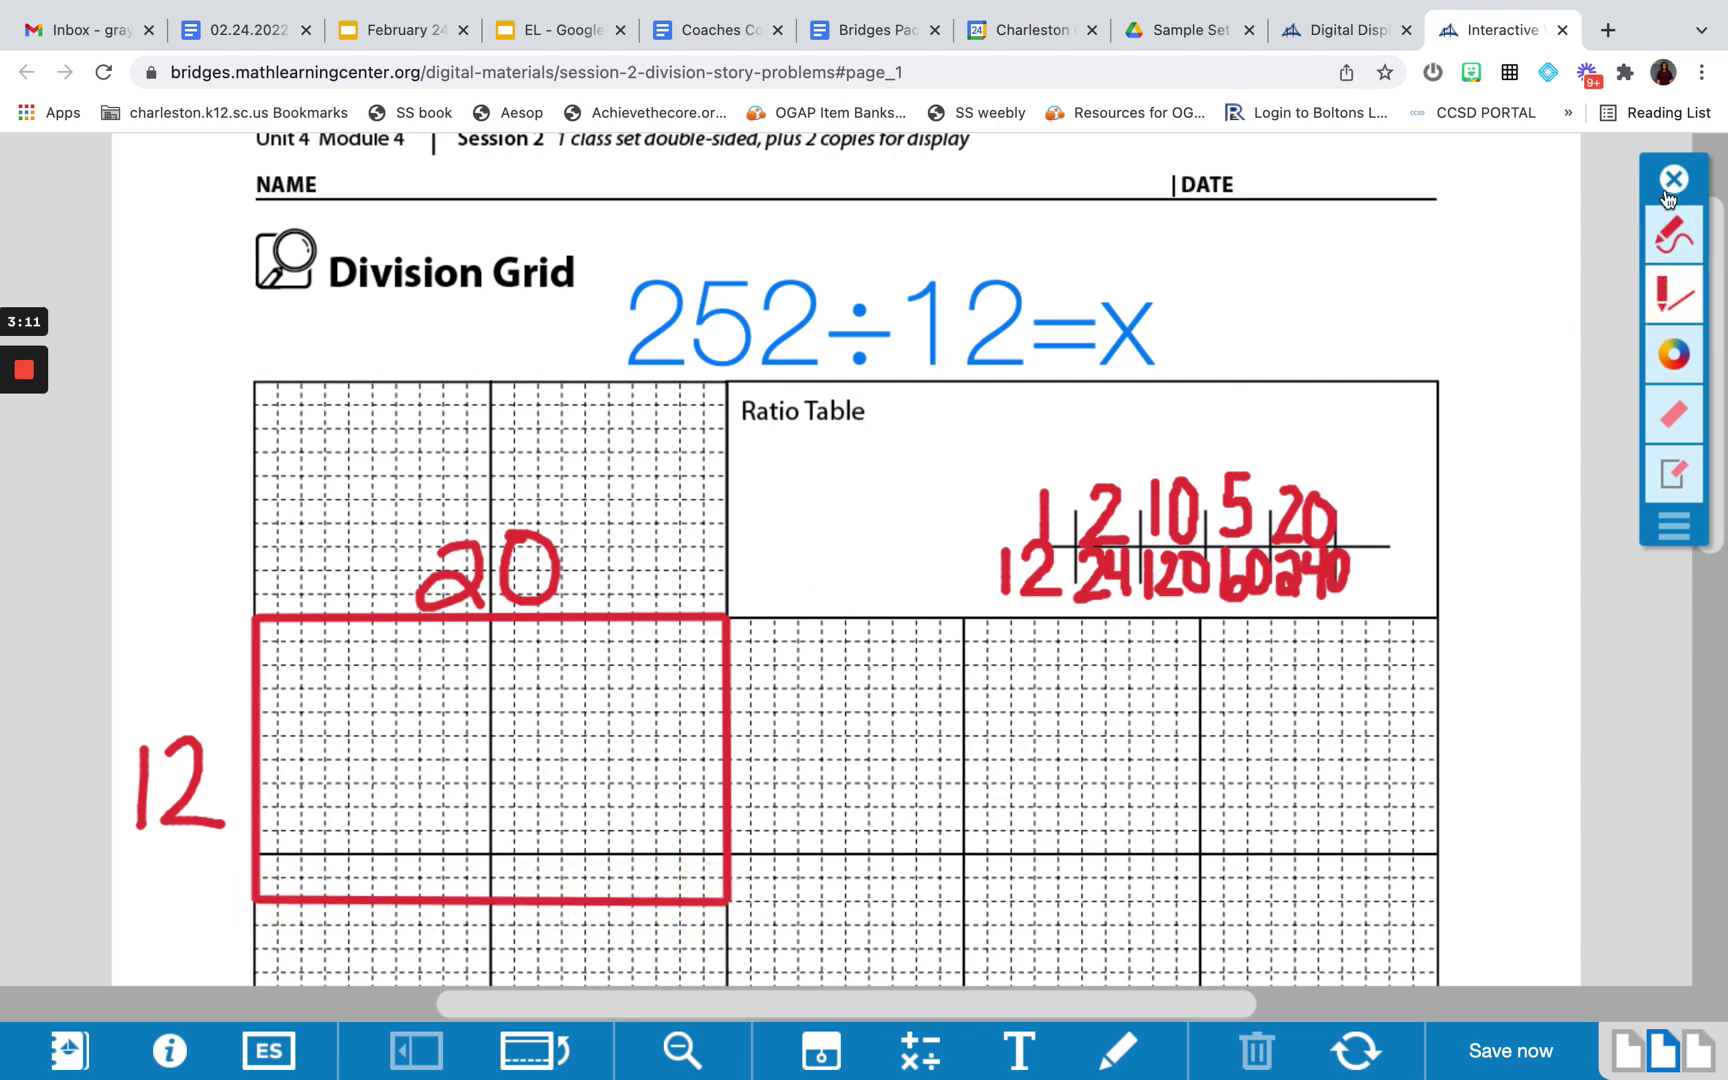
{"action": "left_click", "coordinate": [1674, 234]}
- Write 240 inside the 12-by-20 rectangle
{"action": "mouse_move", "coordinate": [343, 740]}
{"action": "left_mouse_down"}
{"action": "mouse_move", "coordinate": [393, 713]}
{"action": "mouse_move", "coordinate": [328, 791]}
{"action": "mouse_move", "coordinate": [410, 830]}
{"action": "left_mouse_up"}
{"action": "mouse_move", "coordinate": [447, 705]}
{"action": "left_mouse_down"}
{"action": "mouse_move", "coordinate": [447, 758]}
{"action": "mouse_move", "coordinate": [492, 766]}
{"action": "mouse_move", "coordinate": [490, 852]}
{"action": "left_mouse_up"}
{"action": "mouse_move", "coordinate": [594, 720]}
{"action": "left_mouse_down"}
{"action": "mouse_move", "coordinate": [579, 802]}
{"action": "mouse_move", "coordinate": [577, 717]}
{"action": "left_mouse_up"}
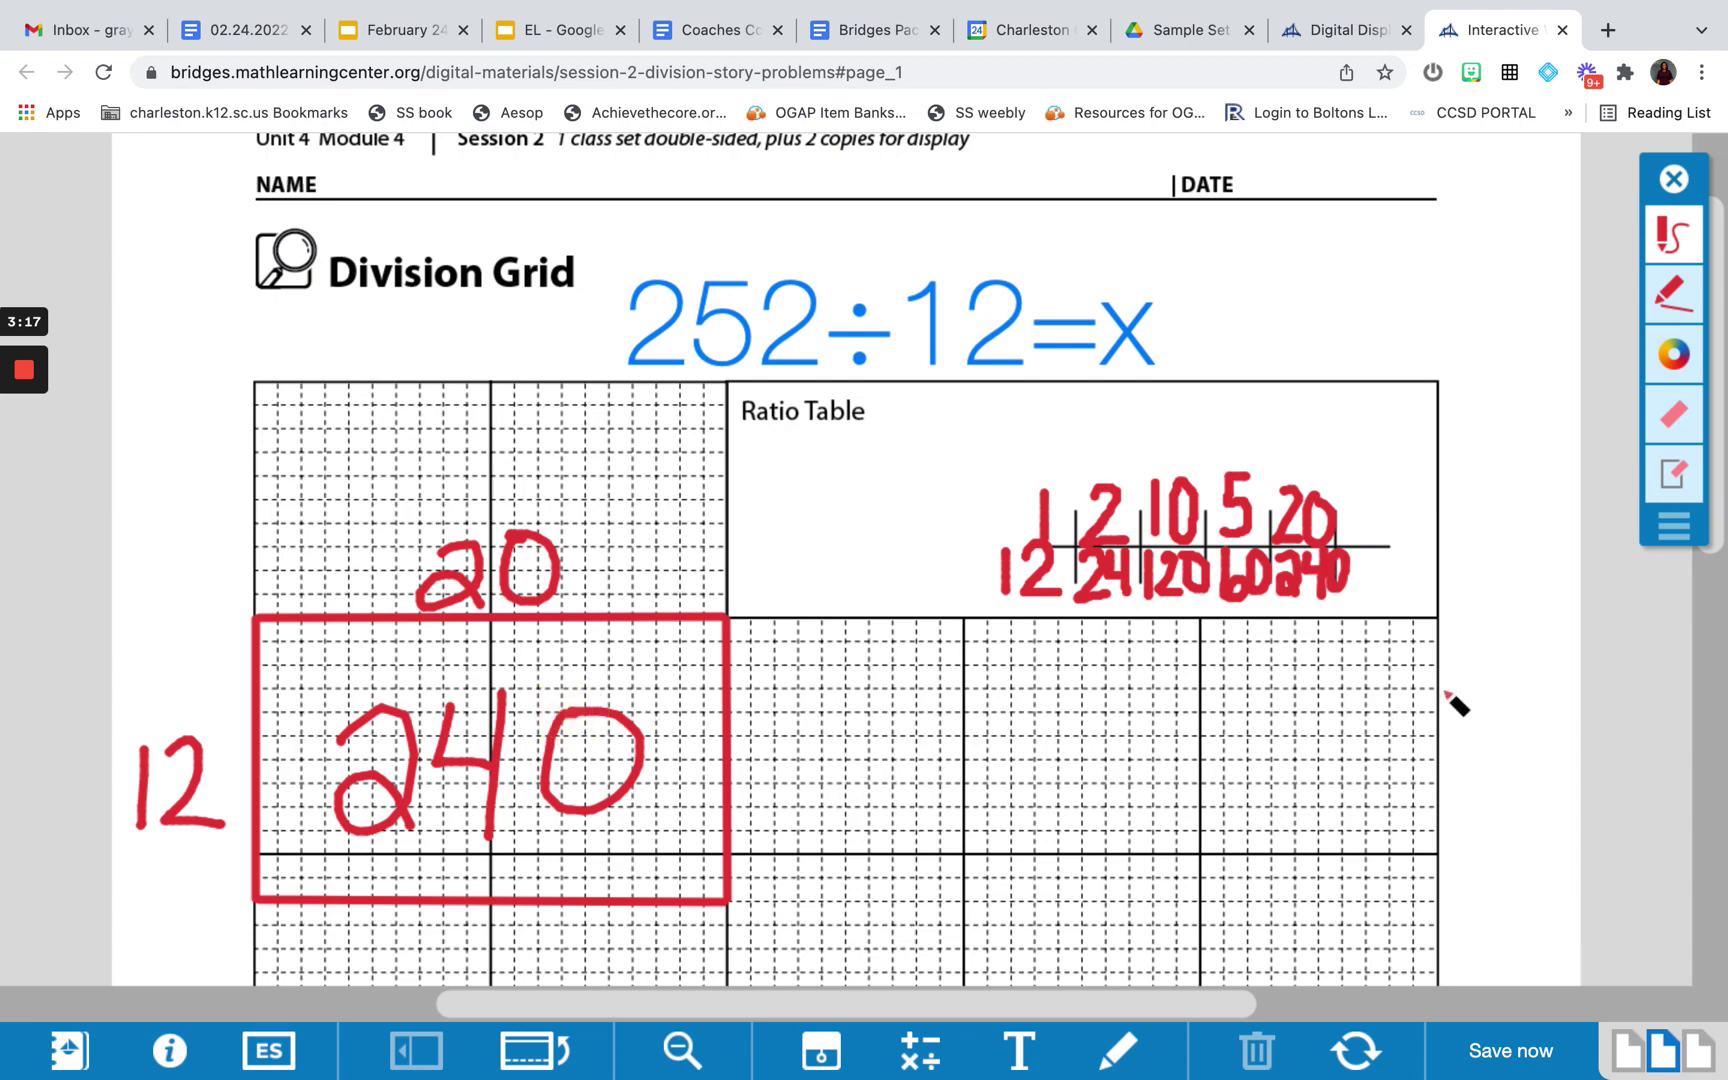
- Write 252 in red in the Figuring Box at the bottom right
{"action": "scroll", "coordinate": [1447, 702], "scroll_direction": "down", "scroll_amount": 10}
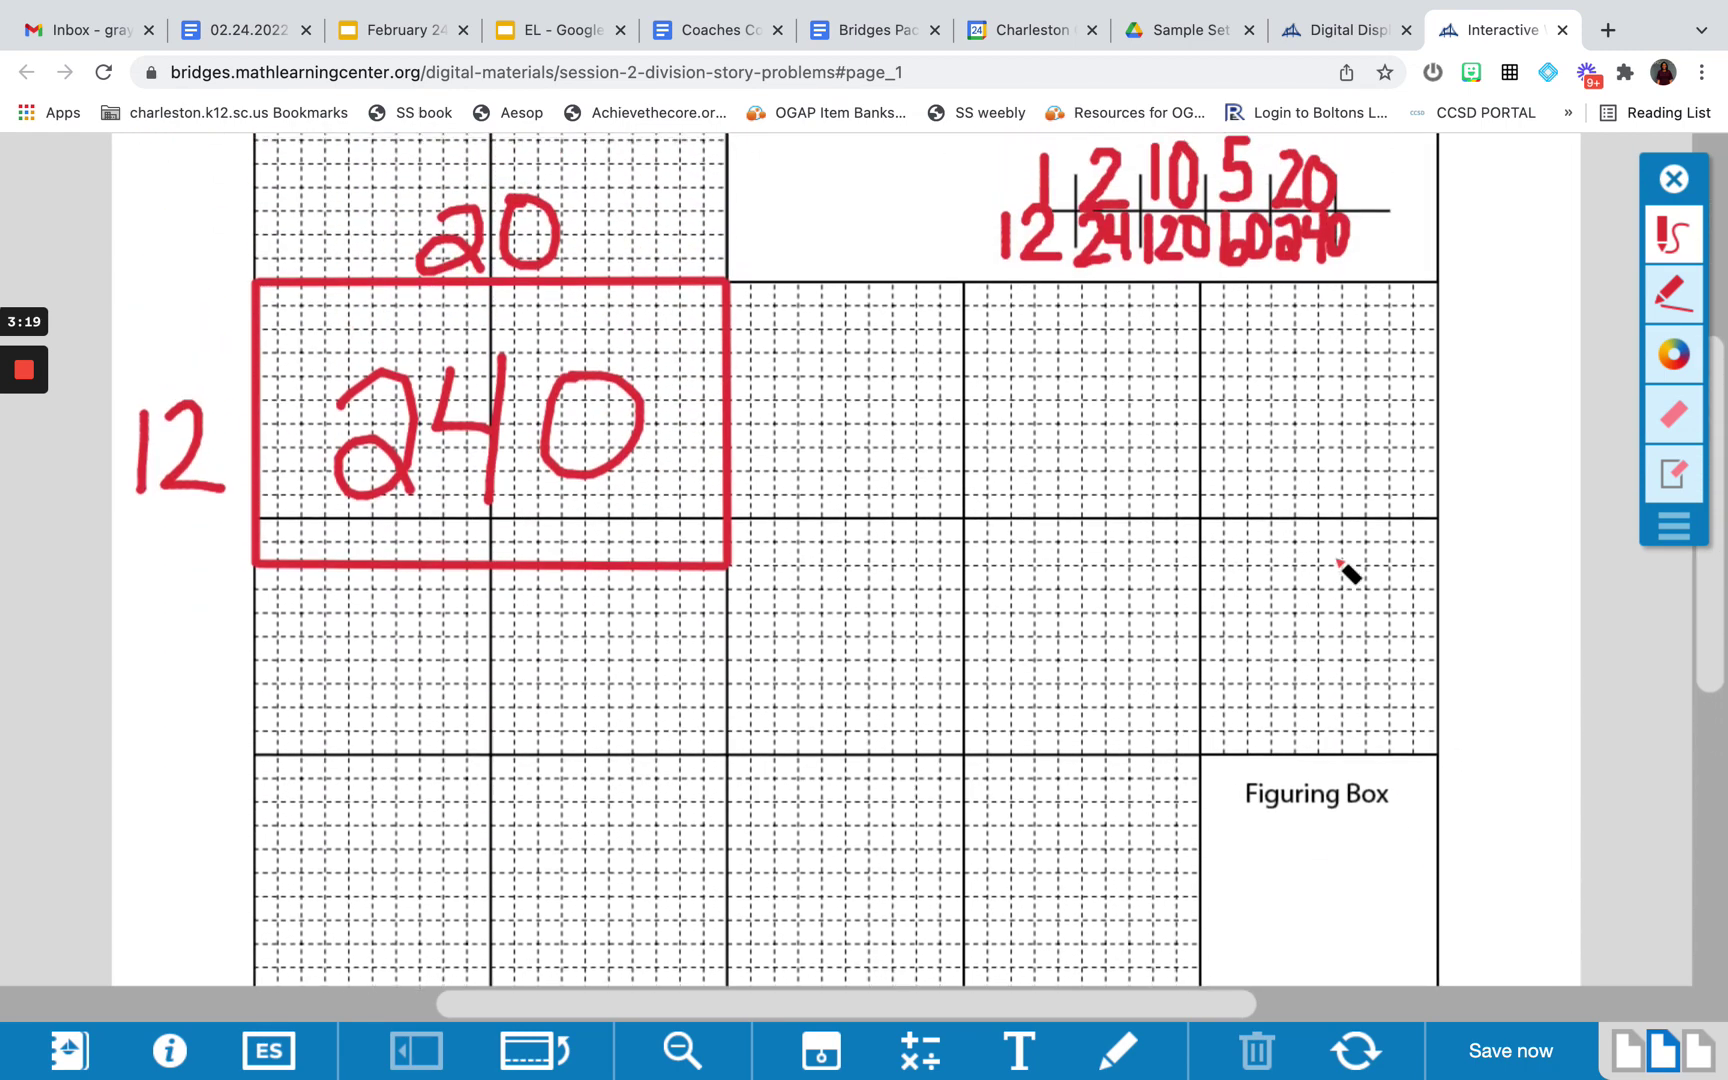
{"action": "scroll", "coordinate": [1396, 721], "scroll_direction": "up", "scroll_amount": 1}
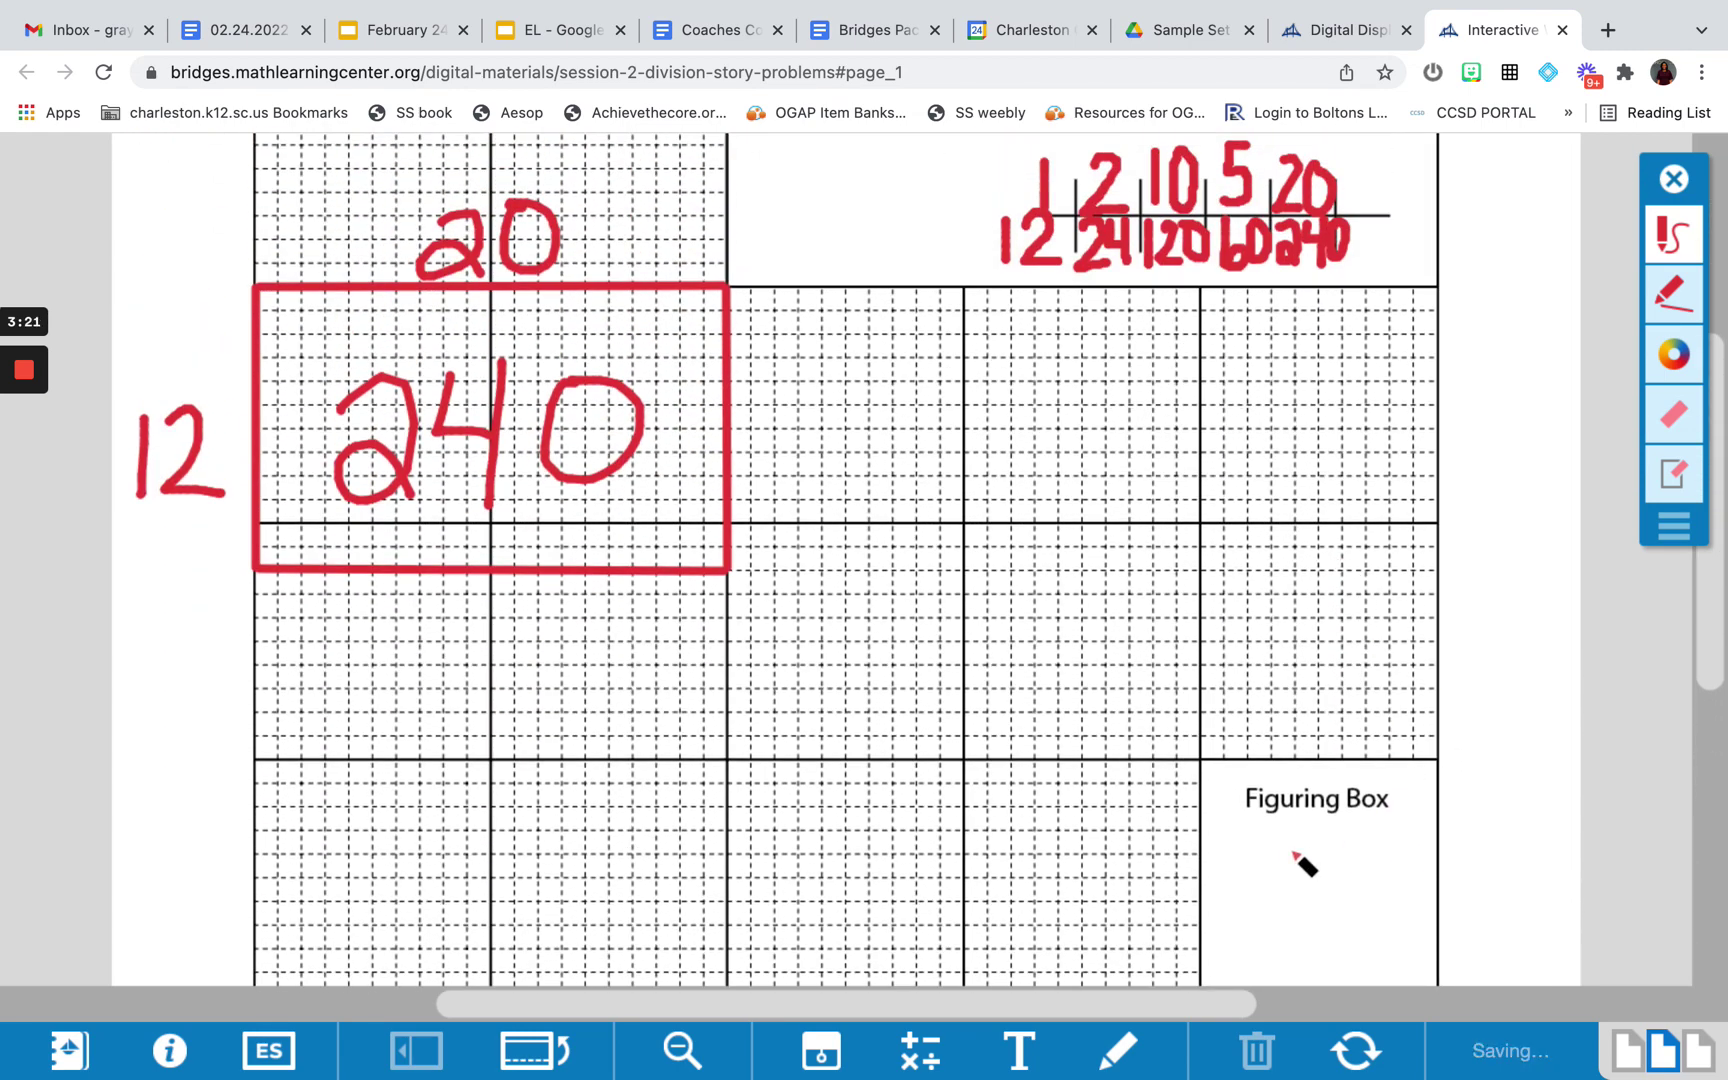
{"action": "mouse_move", "coordinate": [1248, 852]}
{"action": "left_mouse_down"}
{"action": "mouse_move", "coordinate": [1236, 912]}
{"action": "mouse_move", "coordinate": [1292, 918]}
{"action": "left_mouse_up"}
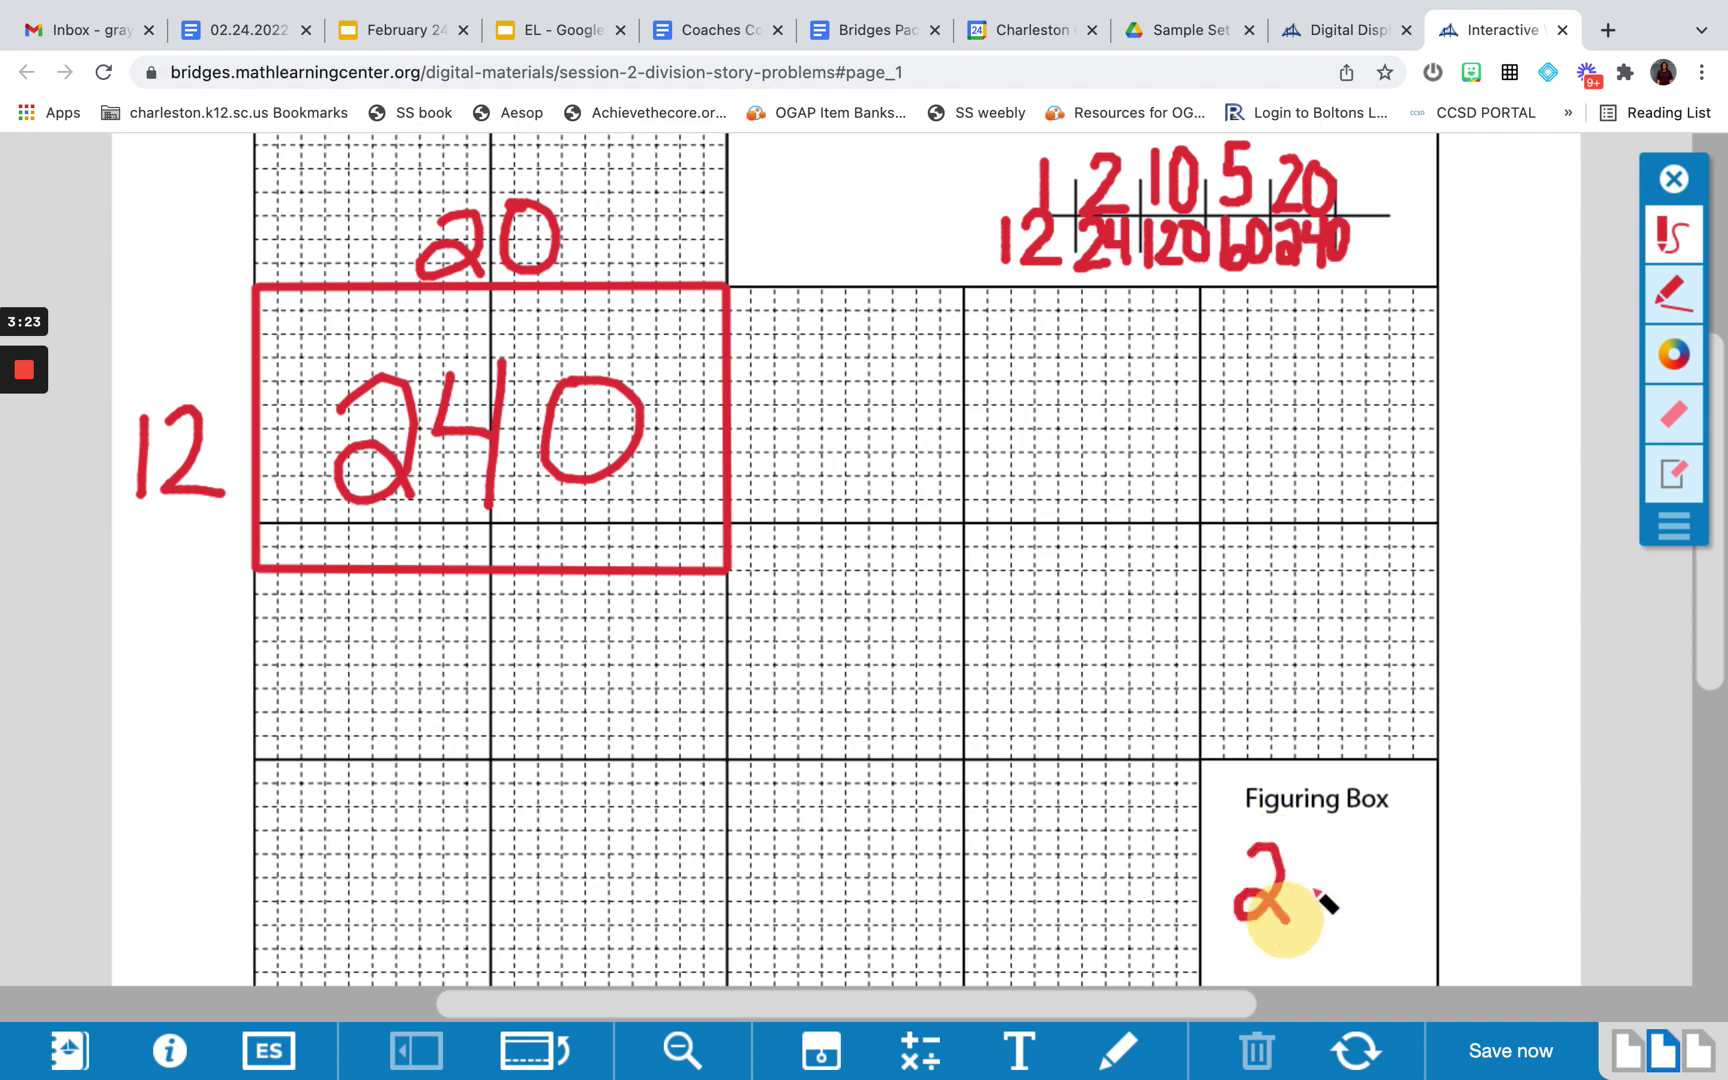
{"action": "mouse_move", "coordinate": [1336, 846]}
{"action": "left_mouse_down"}
{"action": "mouse_move", "coordinate": [1293, 858]}
{"action": "mouse_move", "coordinate": [1311, 910]}
{"action": "mouse_move", "coordinate": [1389, 872]}
{"action": "mouse_move", "coordinate": [1347, 912]}
{"action": "mouse_move", "coordinate": [1398, 916]}
{"action": "left_mouse_up"}
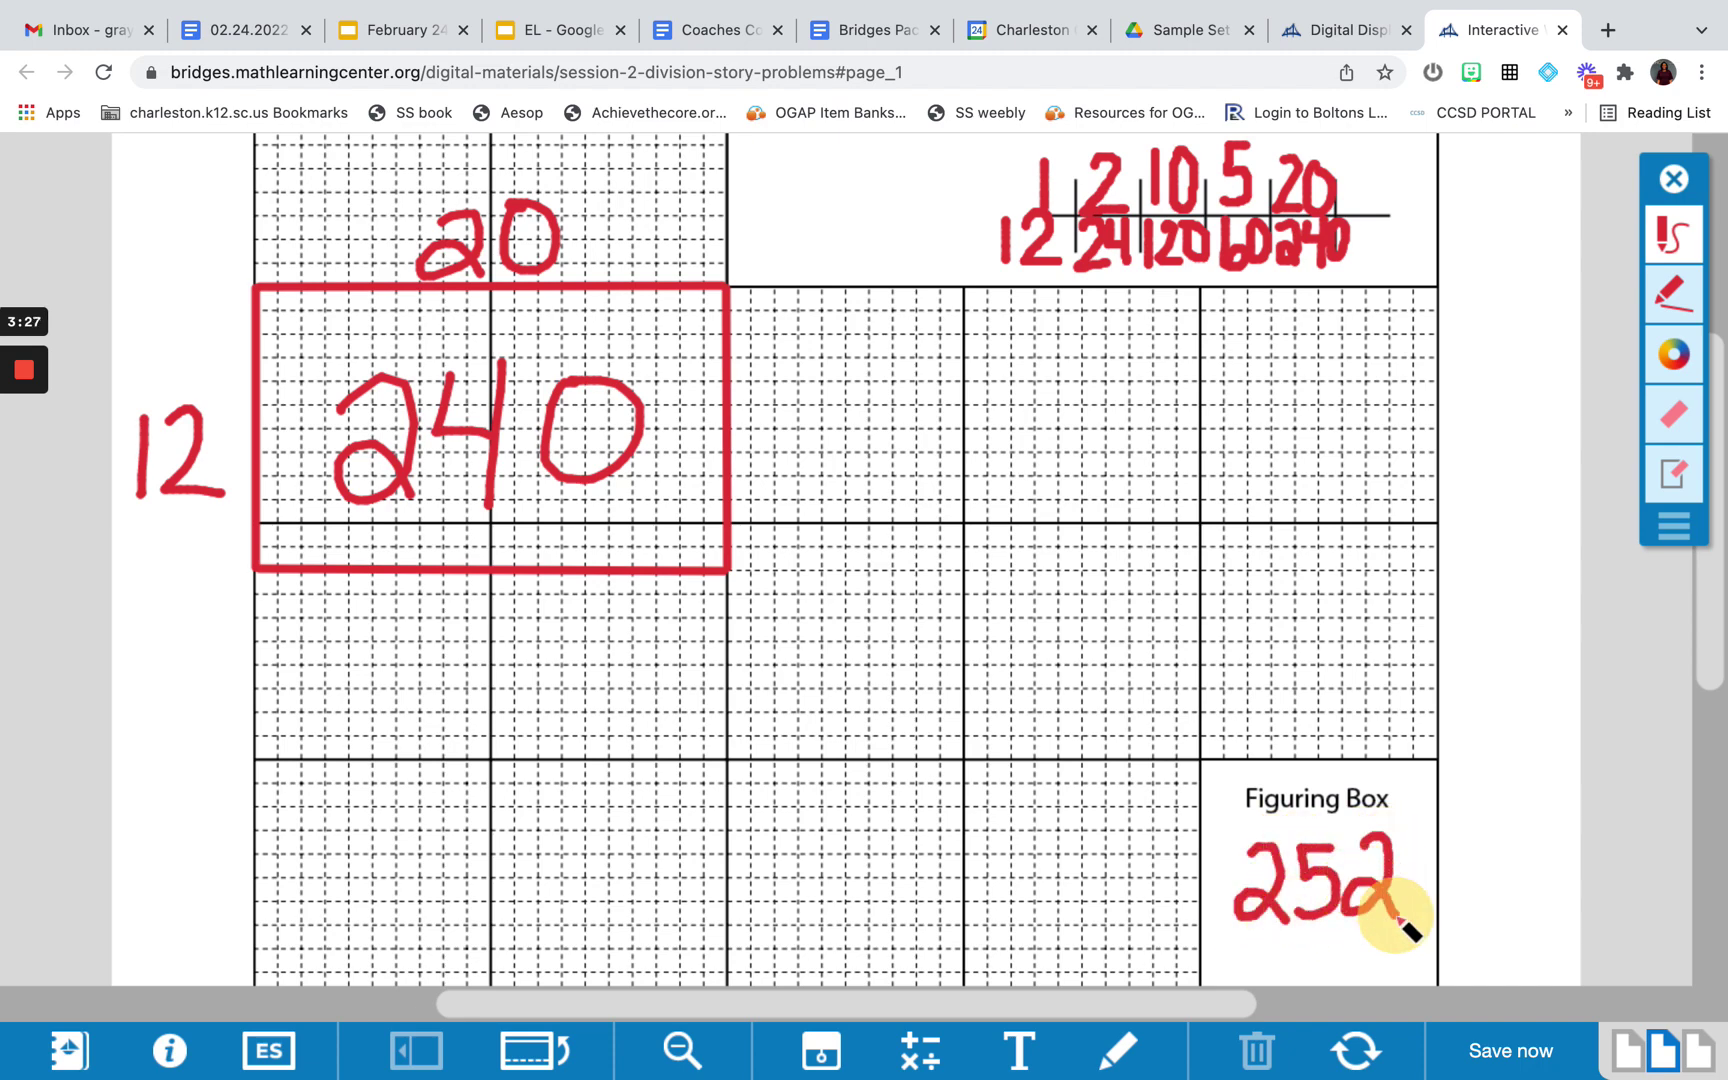
{"action": "scroll", "coordinate": [1399, 919], "scroll_direction": "down", "scroll_amount": 4}
{"action": "scroll", "coordinate": [1398, 919], "scroll_direction": "down", "scroll_amount": 1}
- Write −240 under 252, draw the subtraction line, and write the remaining 12
{"action": "left_click", "coordinate": [1213, 606]}
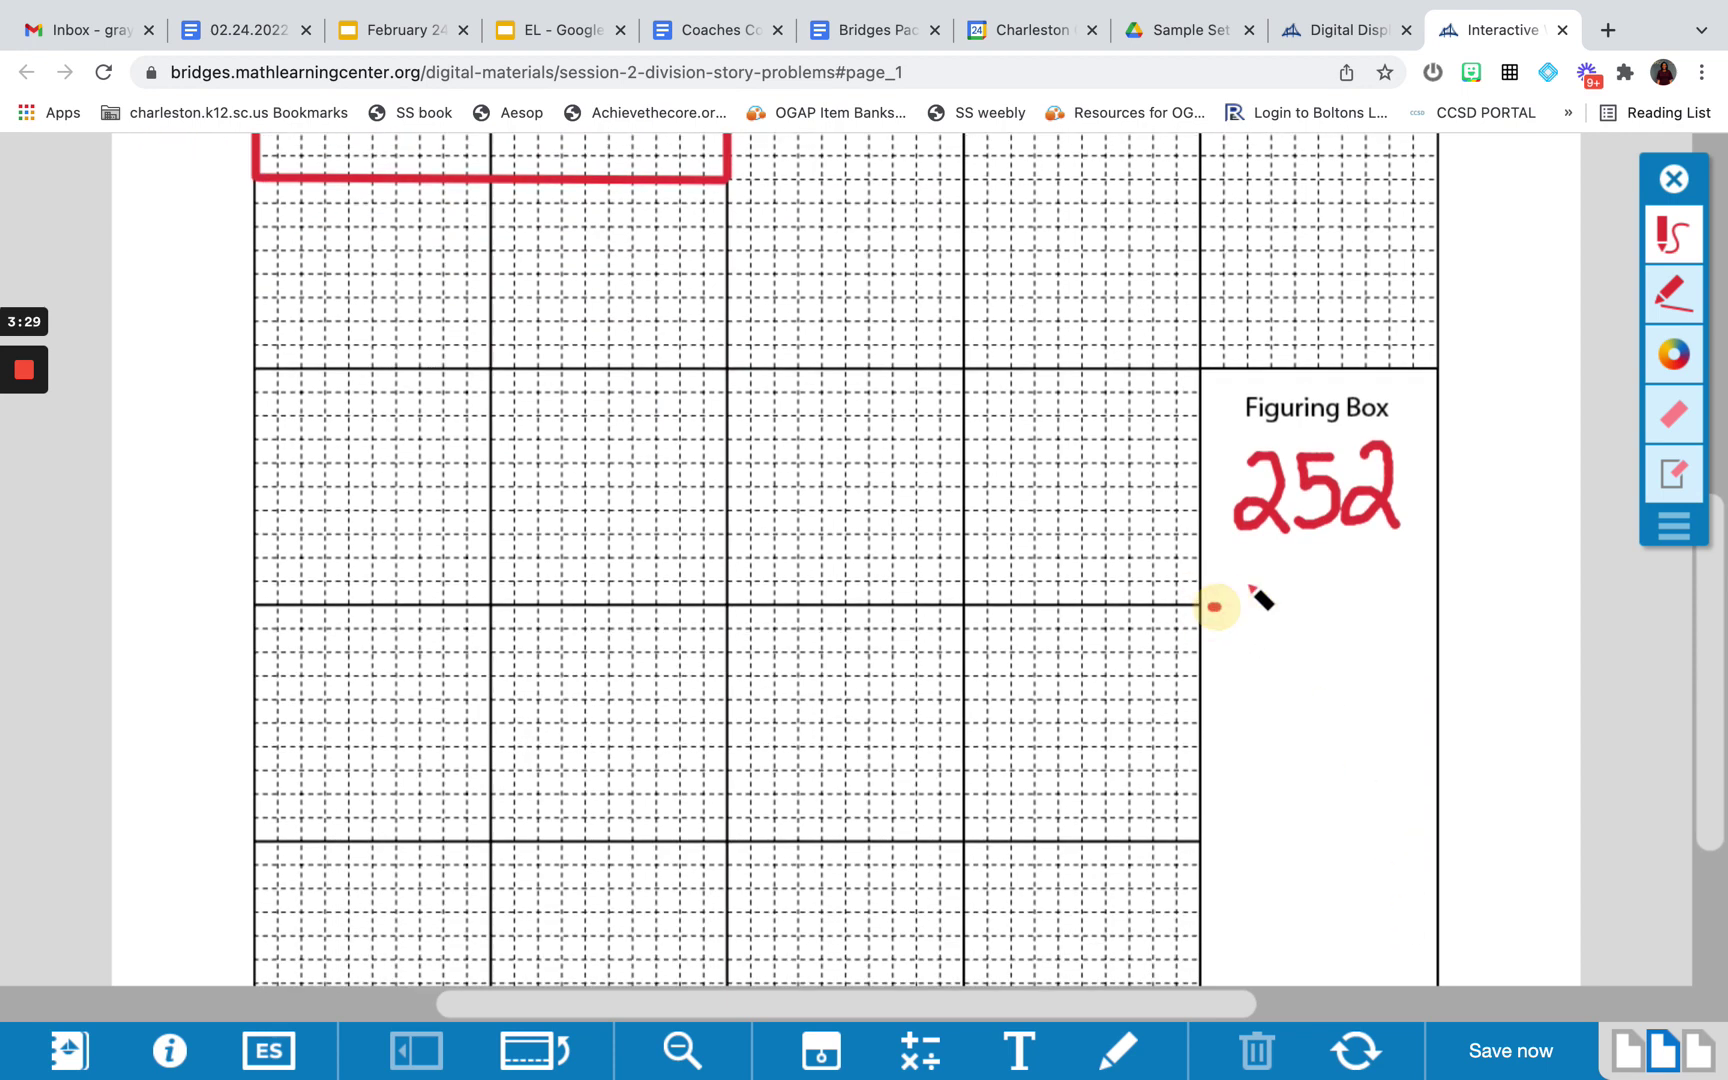
{"action": "mouse_move", "coordinate": [1252, 568]}
{"action": "left_mouse_down"}
{"action": "mouse_move", "coordinate": [1242, 625]}
{"action": "mouse_move", "coordinate": [1292, 633]}
{"action": "left_mouse_up"}
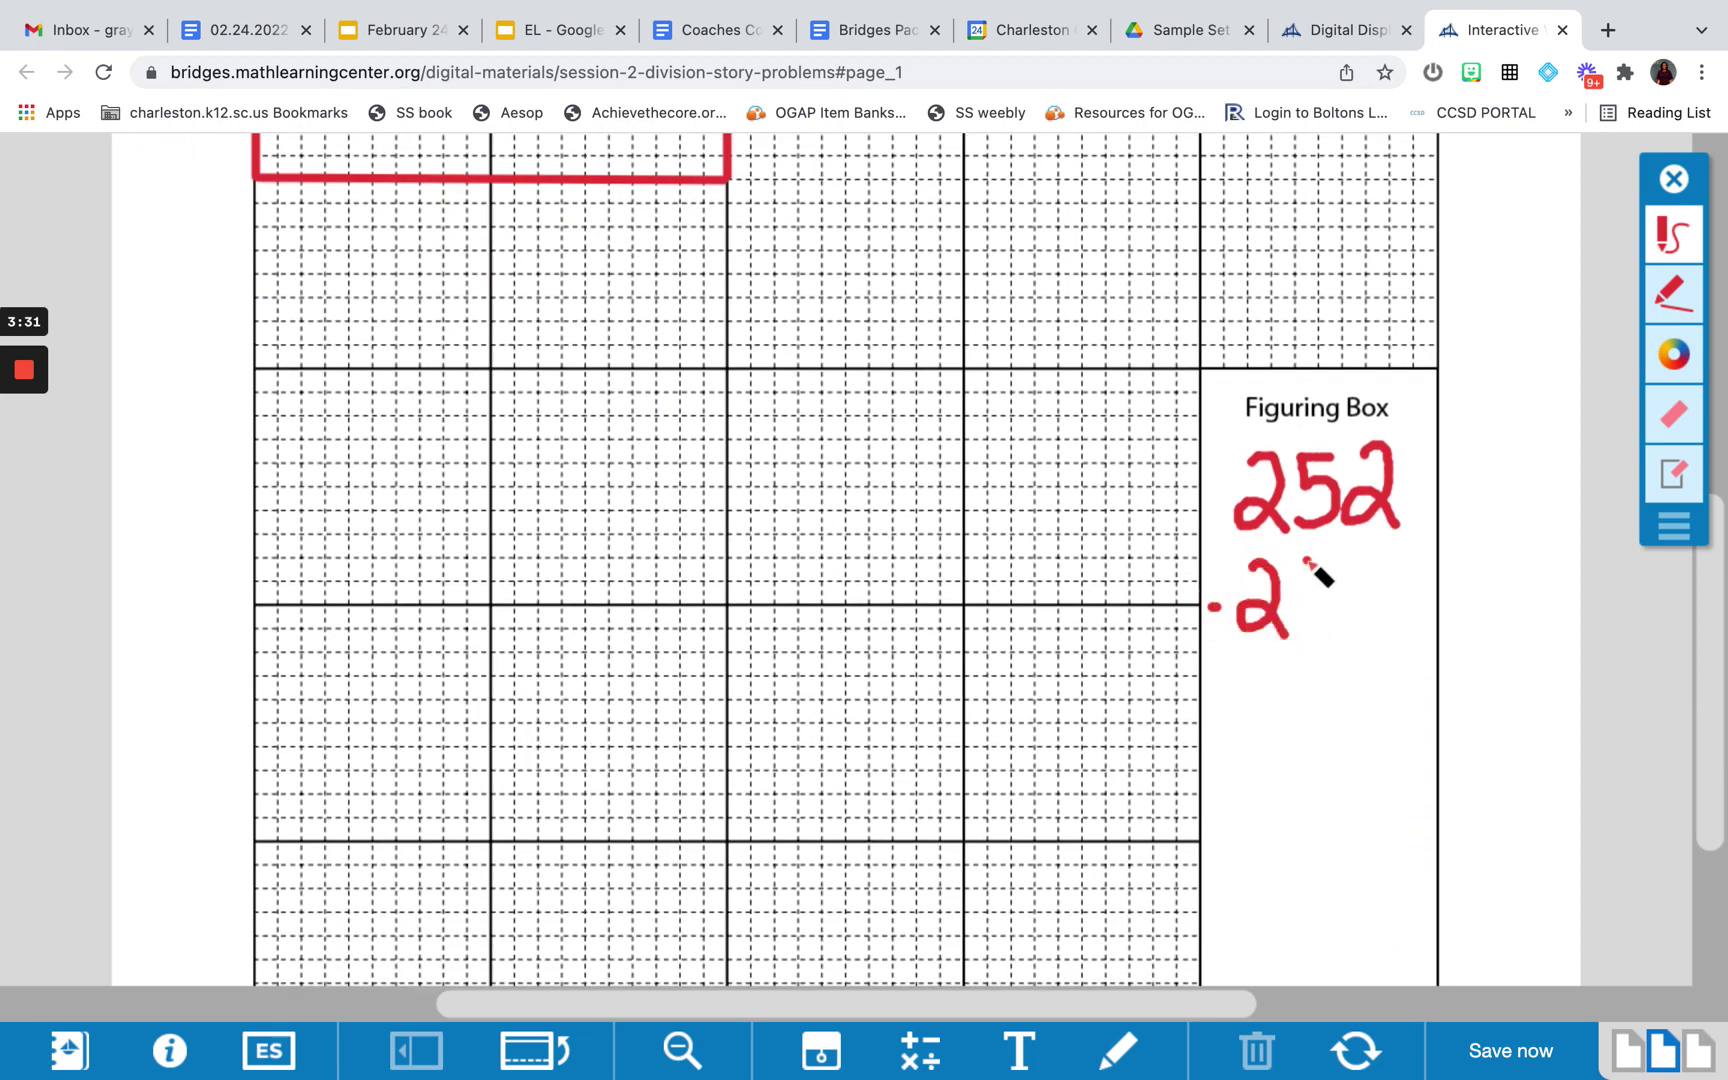
{"action": "mouse_move", "coordinate": [1316, 553]}
{"action": "left_mouse_down"}
{"action": "mouse_move", "coordinate": [1340, 612]}
{"action": "mouse_move", "coordinate": [1330, 640]}
{"action": "left_mouse_up"}
{"action": "mouse_move", "coordinate": [1372, 558]}
{"action": "left_mouse_down"}
{"action": "mouse_move", "coordinate": [1369, 617]}
{"action": "mouse_move", "coordinate": [1389, 579]}
{"action": "left_mouse_up"}
{"action": "left_click_drag", "start_coordinate": [1228, 657], "coordinate": [1243, 657]}
{"action": "left_click_drag", "start_coordinate": [1436, 646], "coordinate": [1445, 643]}
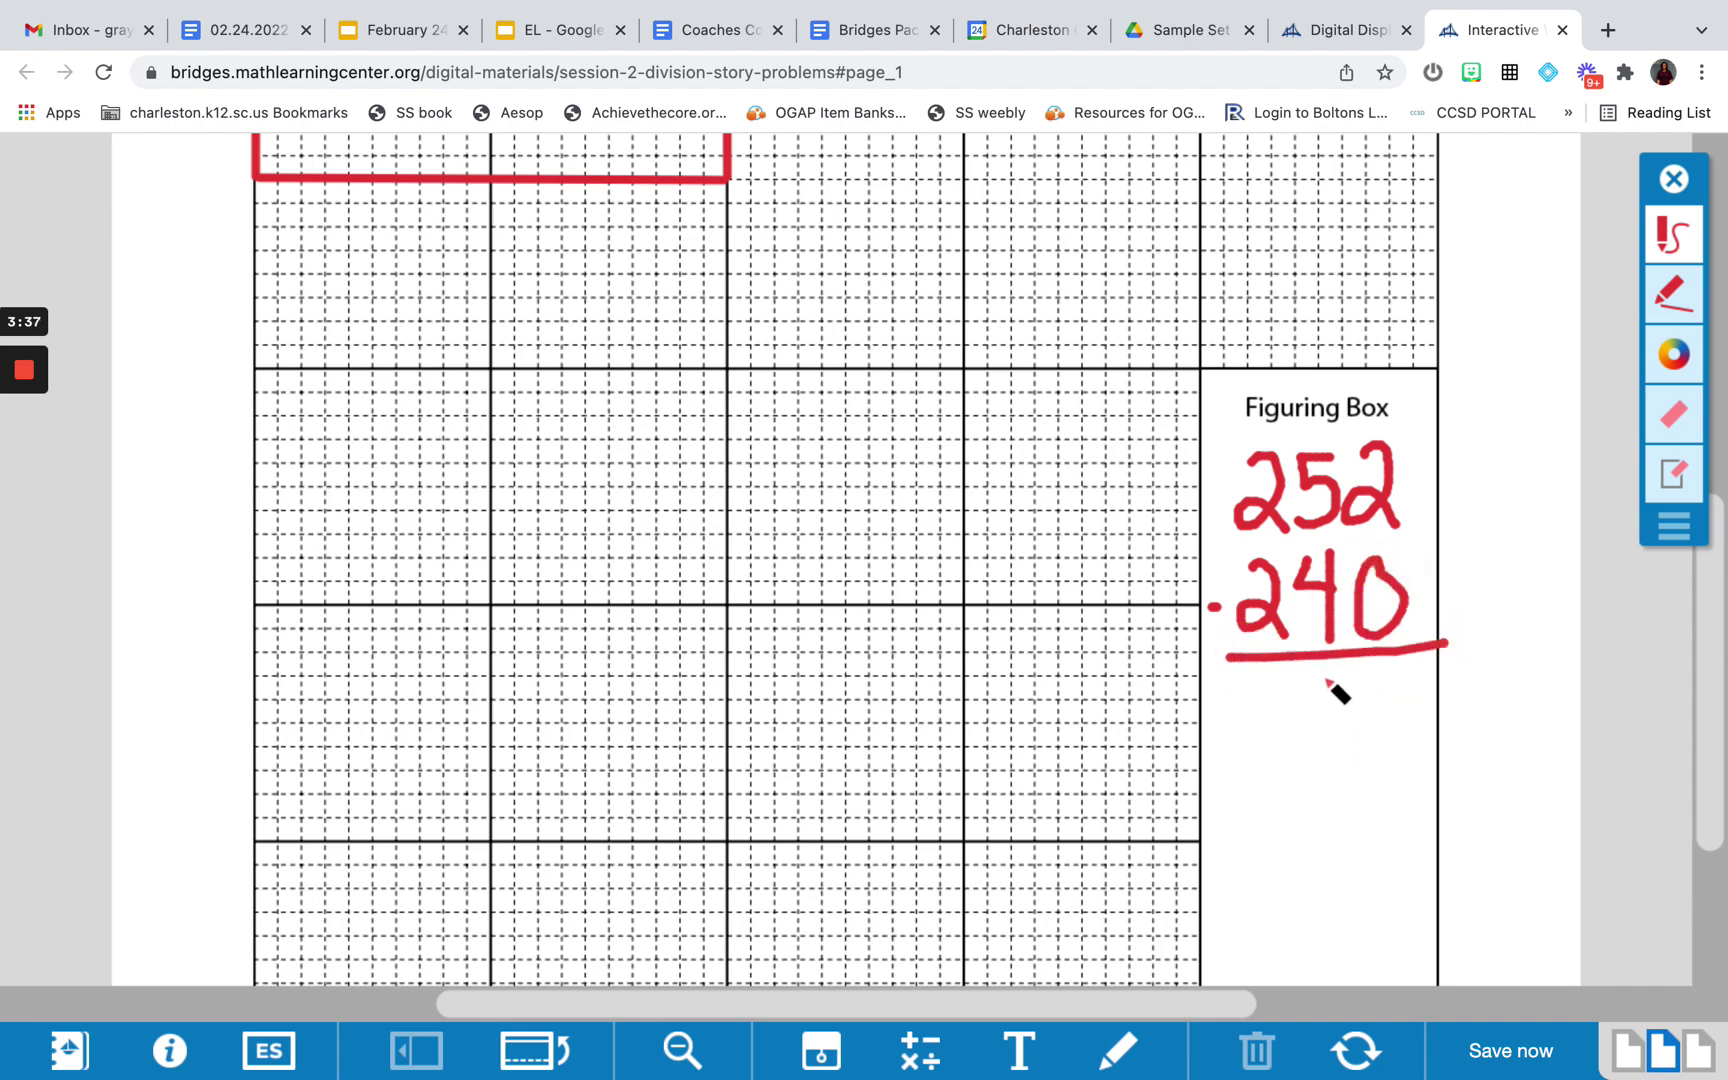
{"action": "mouse_move", "coordinate": [1322, 680]}
{"action": "left_mouse_down"}
{"action": "mouse_move", "coordinate": [1323, 745]}
{"action": "mouse_move", "coordinate": [1390, 732]}
{"action": "left_mouse_up"}
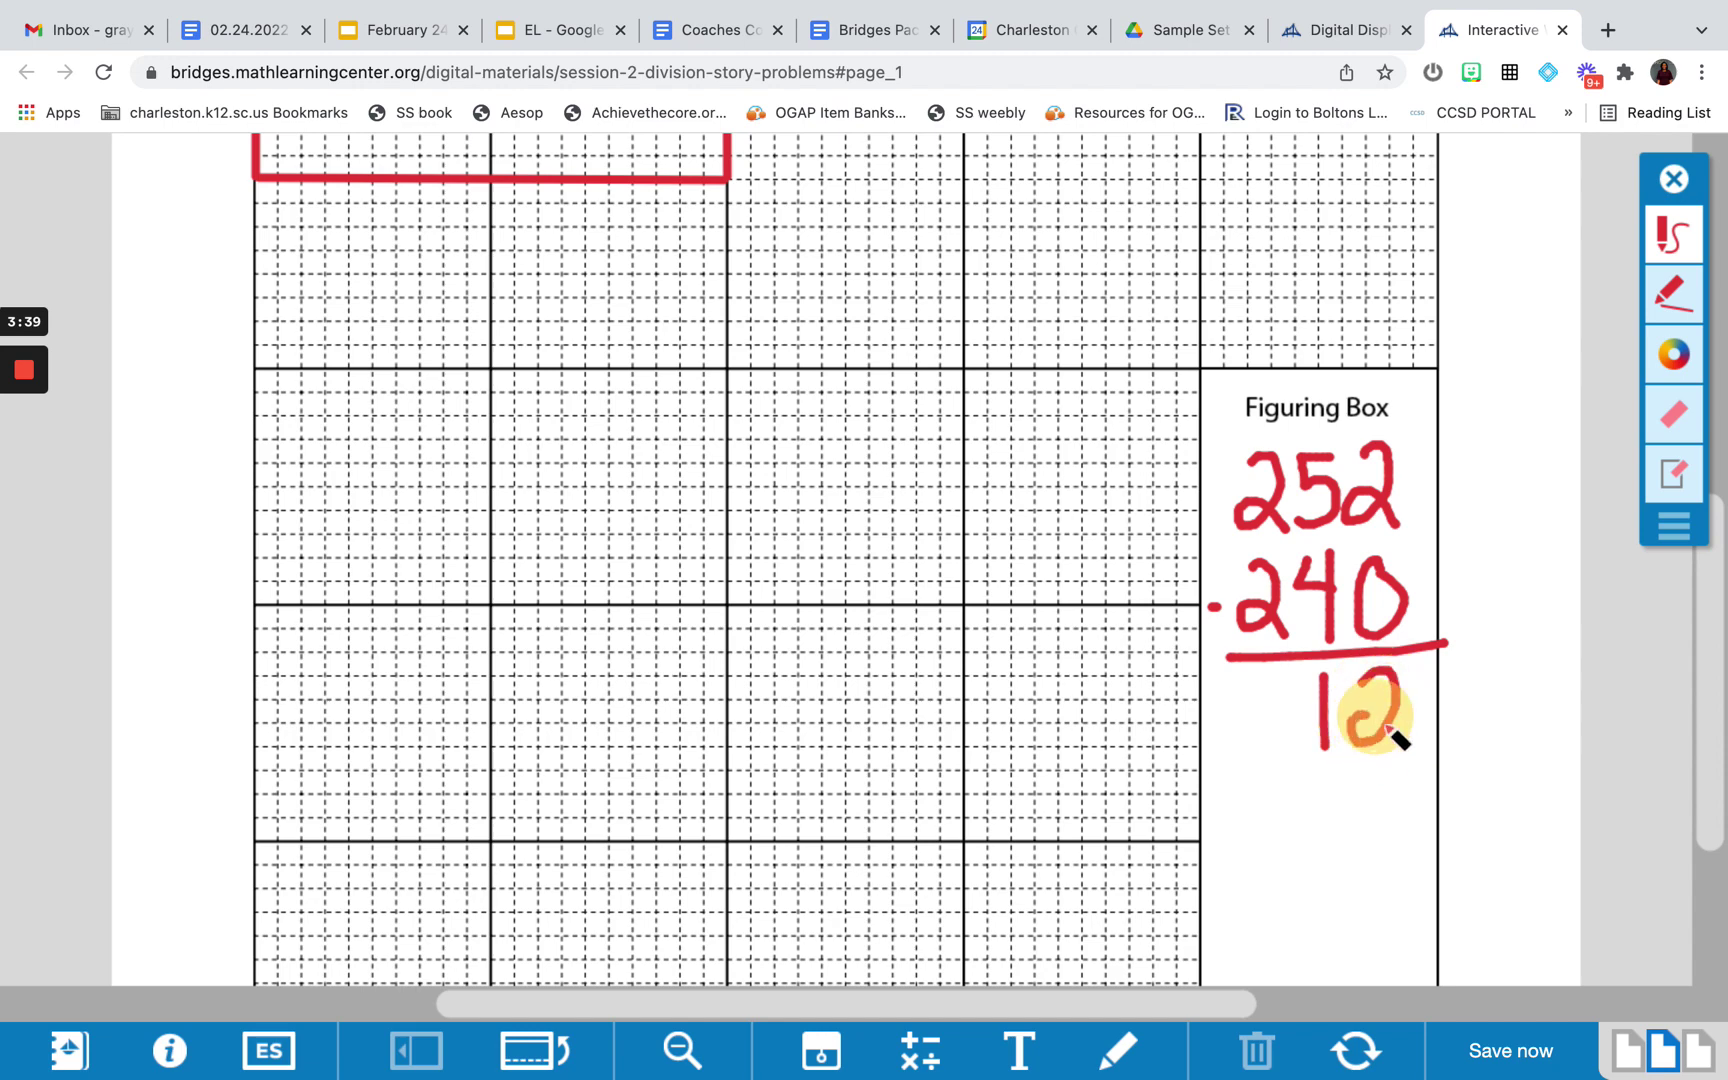
{"action": "scroll", "coordinate": [1320, 513], "scroll_direction": "up", "scroll_amount": 7}
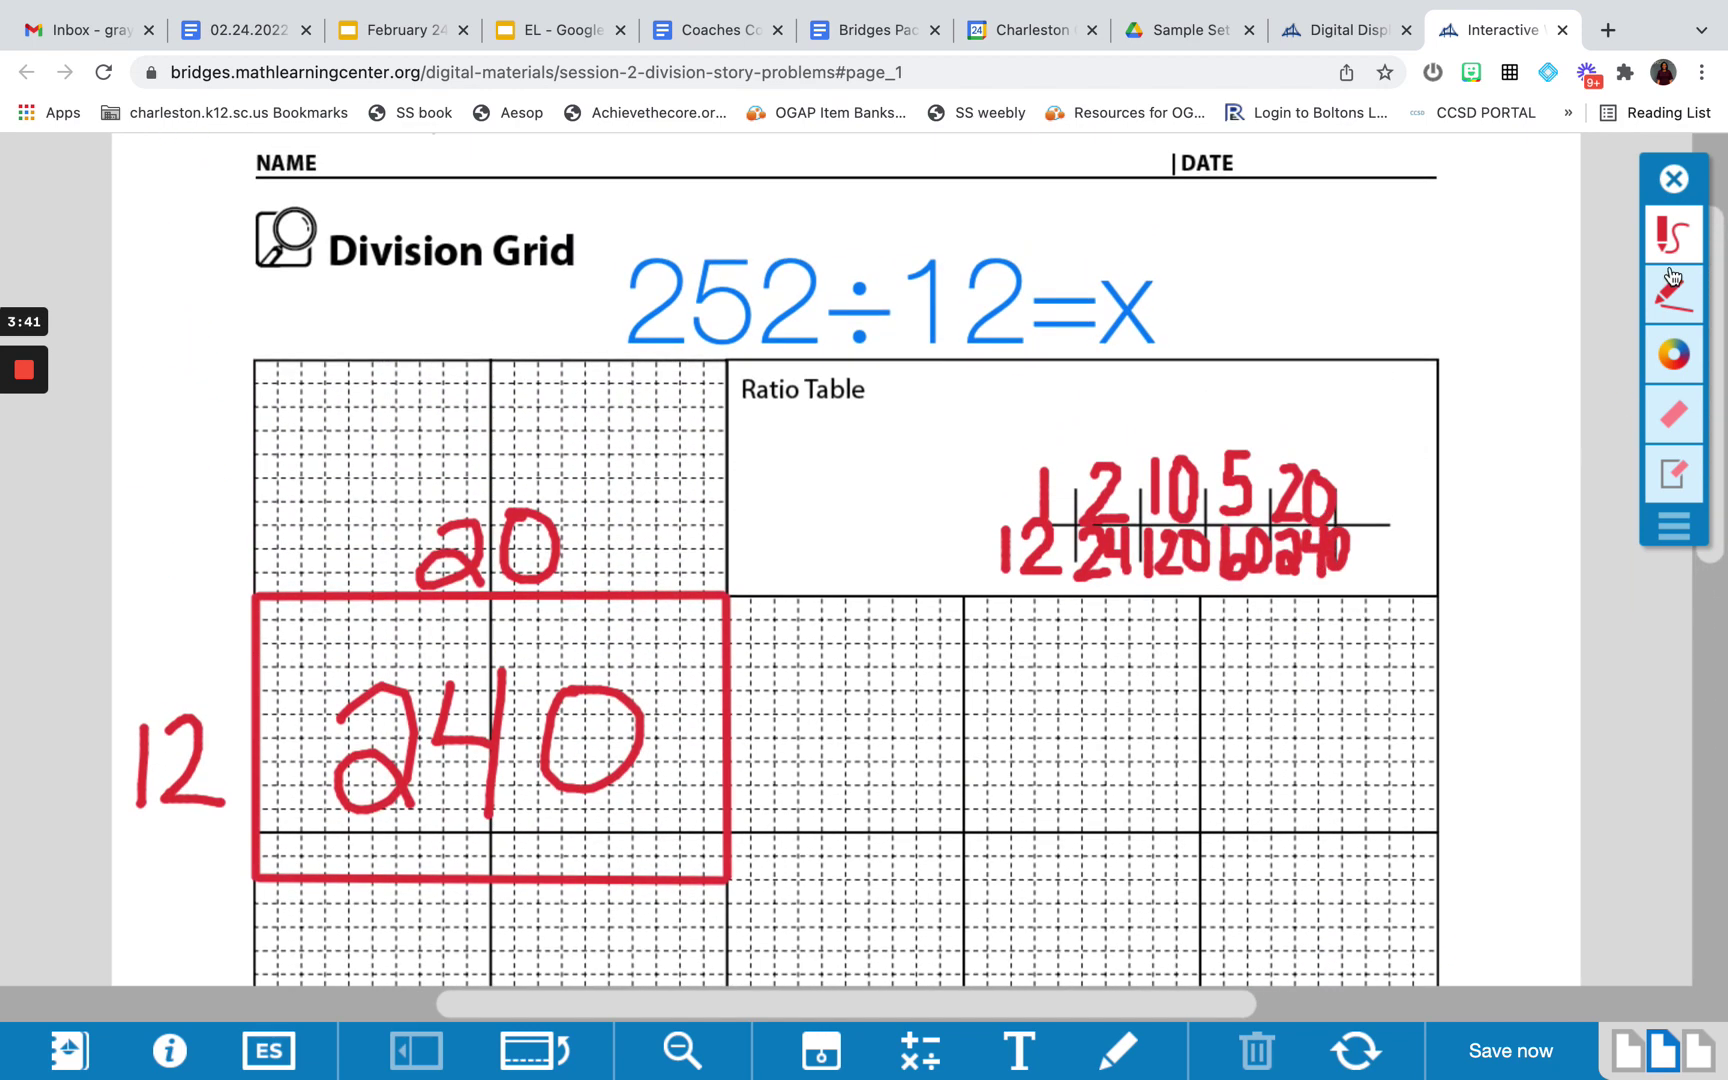
- Draw a straight vertical line forming a narrow extra column right of the 240 rectangle
{"action": "left_click", "coordinate": [1672, 293]}
{"action": "left_click_drag", "start_coordinate": [734, 596], "coordinate": [743, 601]}
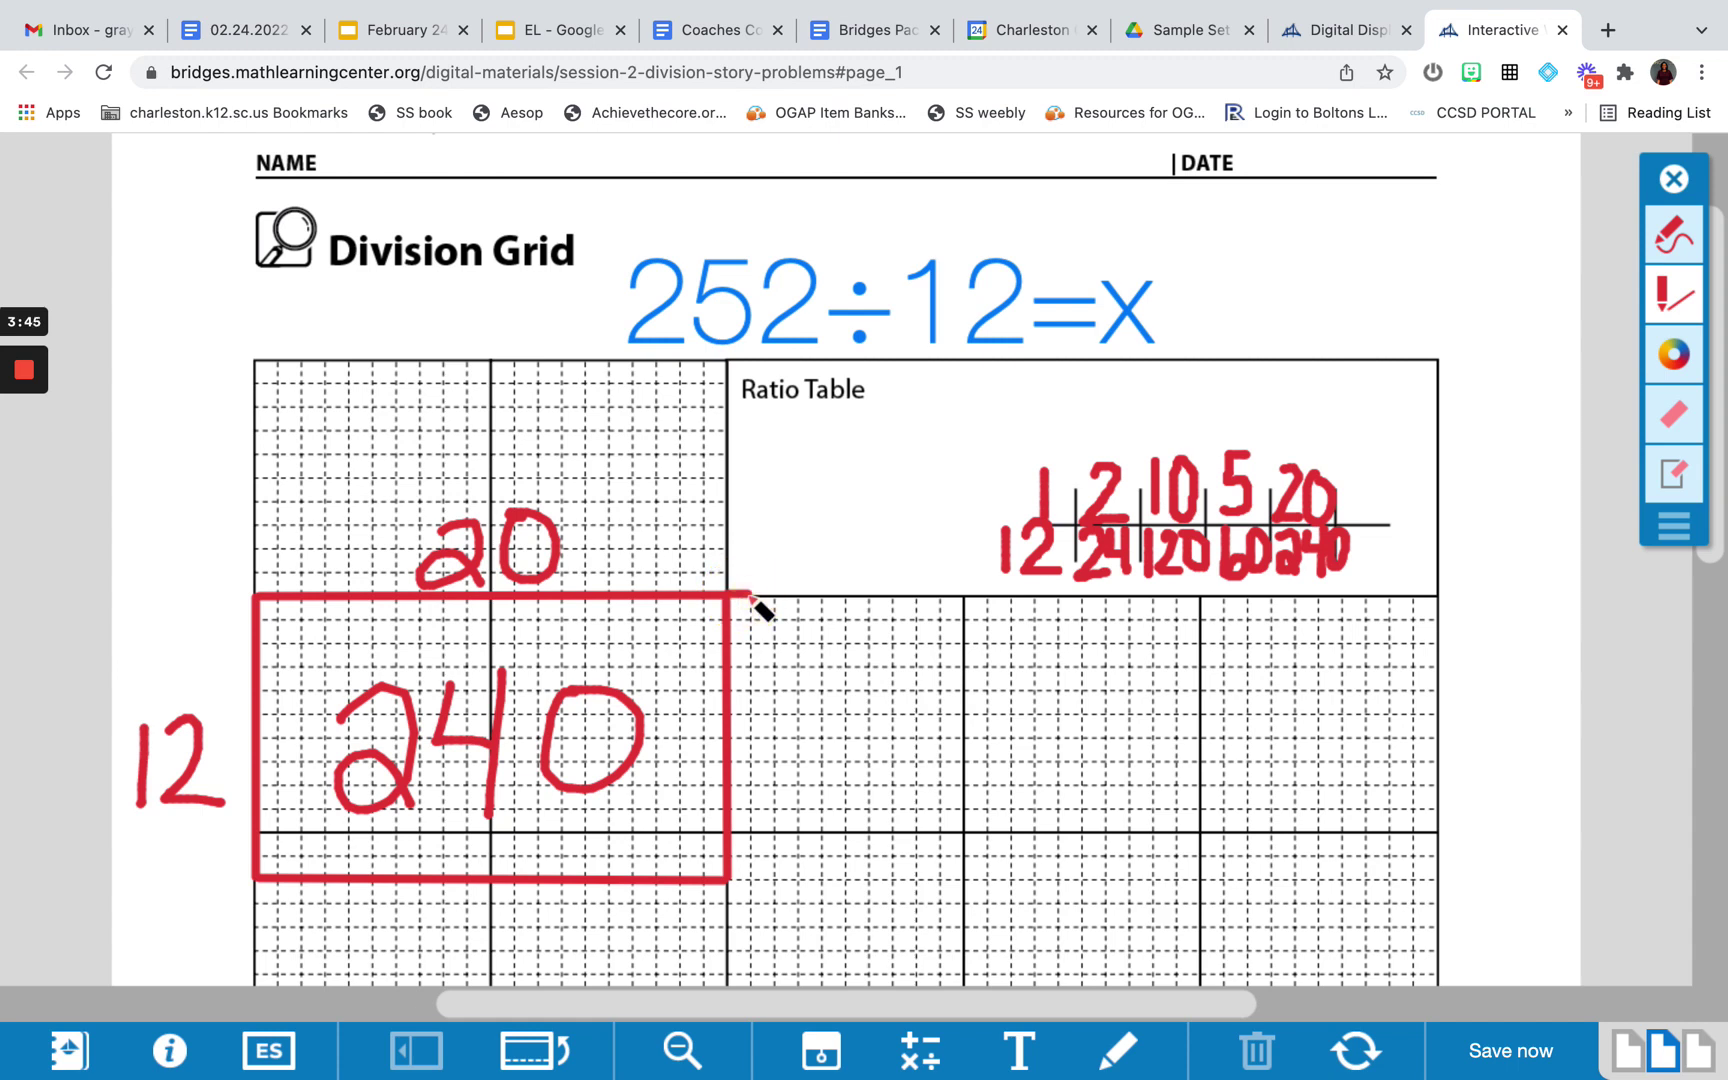
{"action": "left_click_drag", "start_coordinate": [755, 600], "coordinate": [755, 884]}
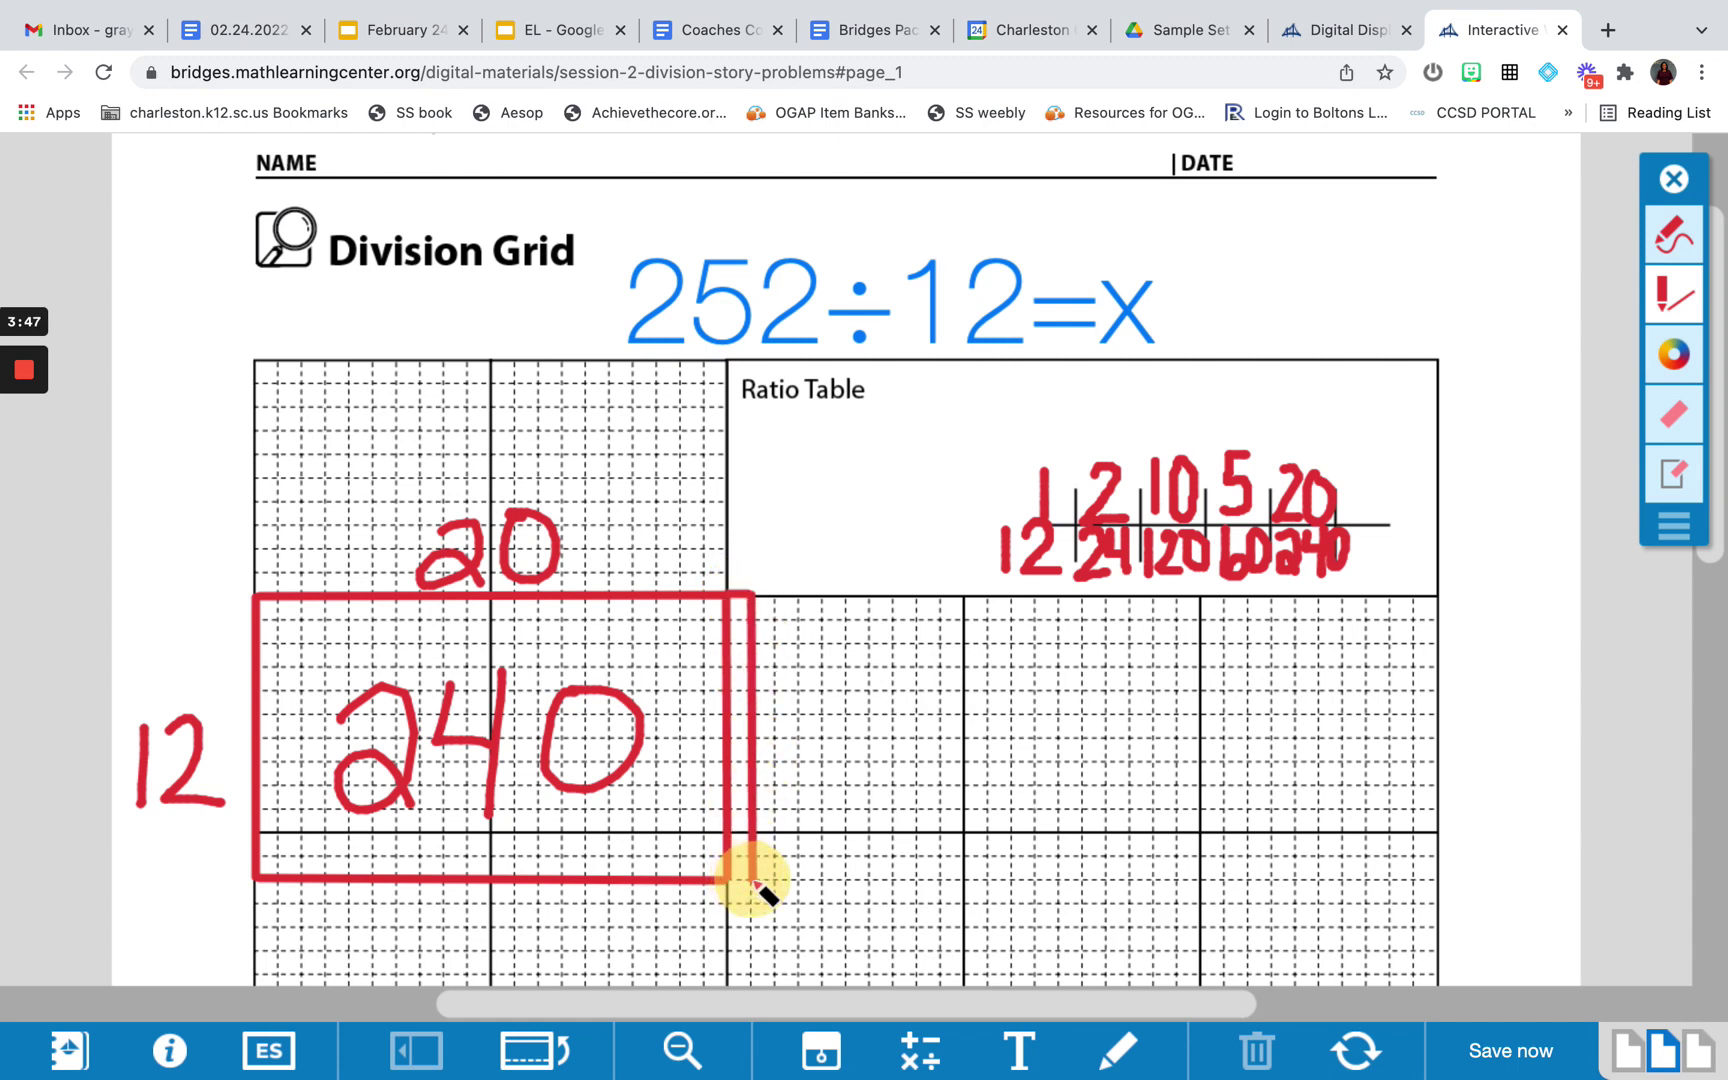
{"action": "left_click", "coordinate": [745, 881]}
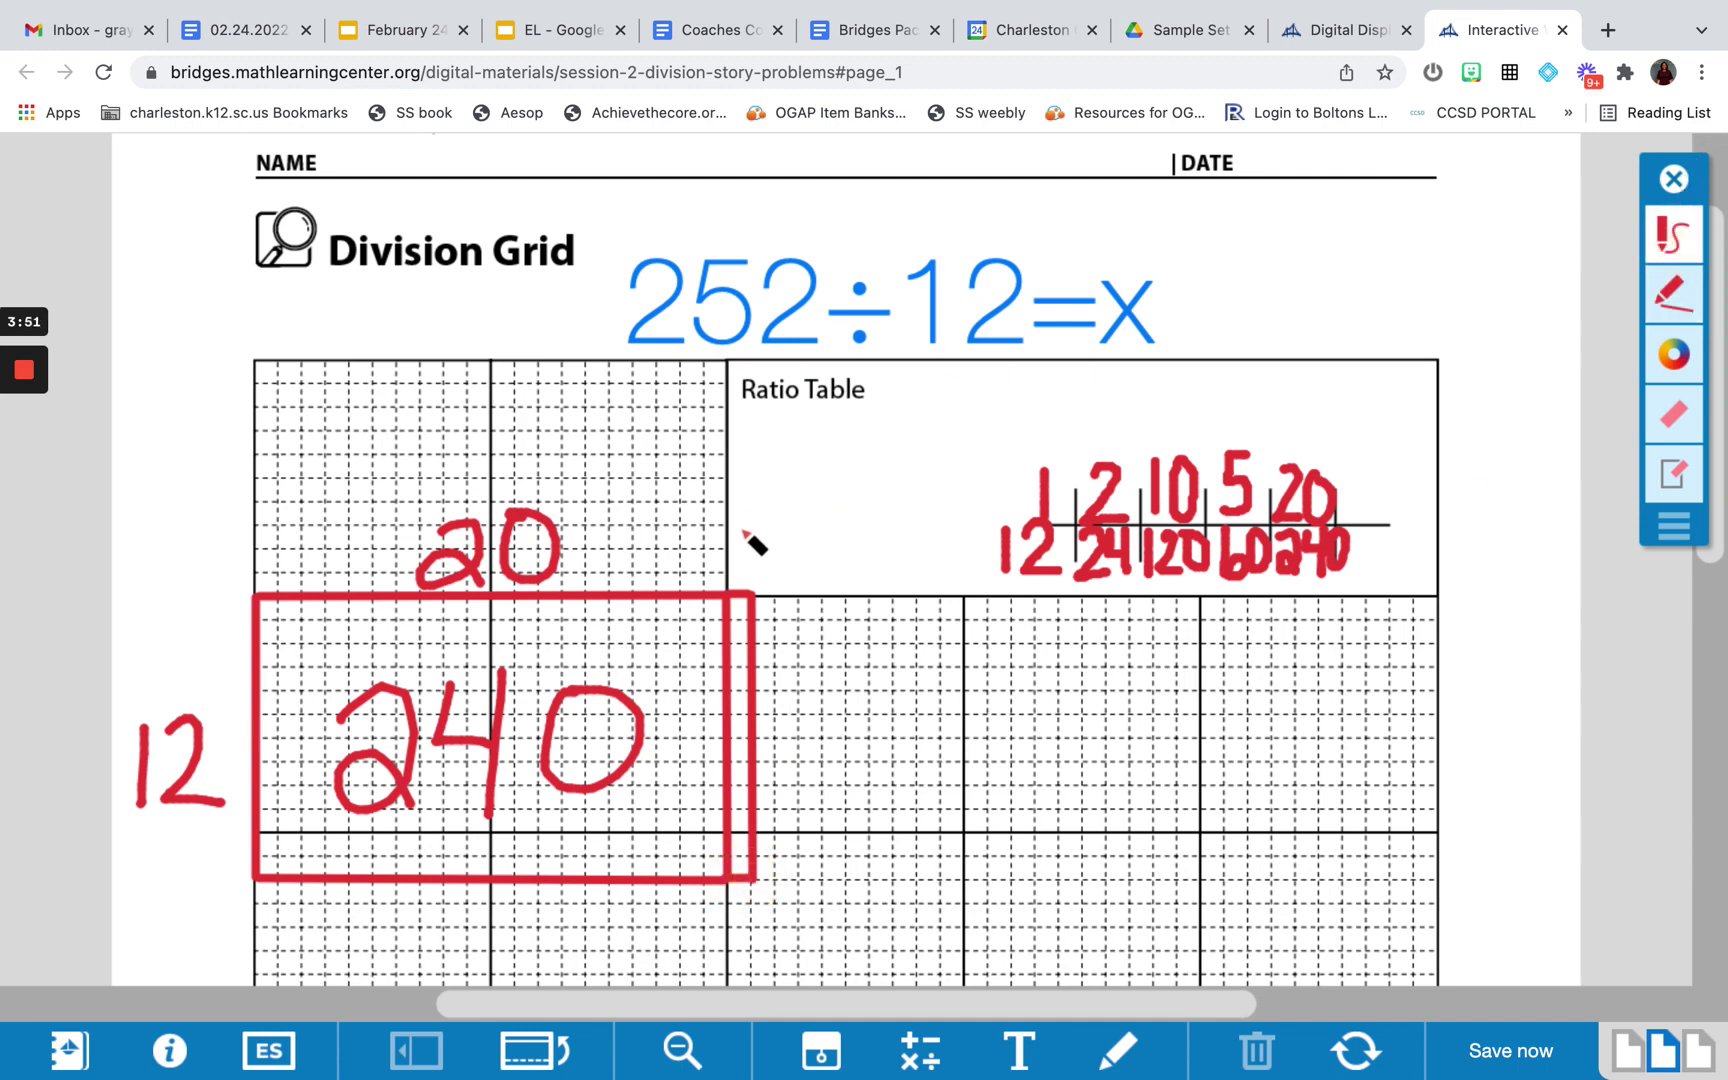
- Label the new column +1, mark inside it, and put the drawing tools away
{"action": "left_click_drag", "start_coordinate": [740, 526], "coordinate": [737, 565]}
{"action": "left_click", "coordinate": [713, 555]}
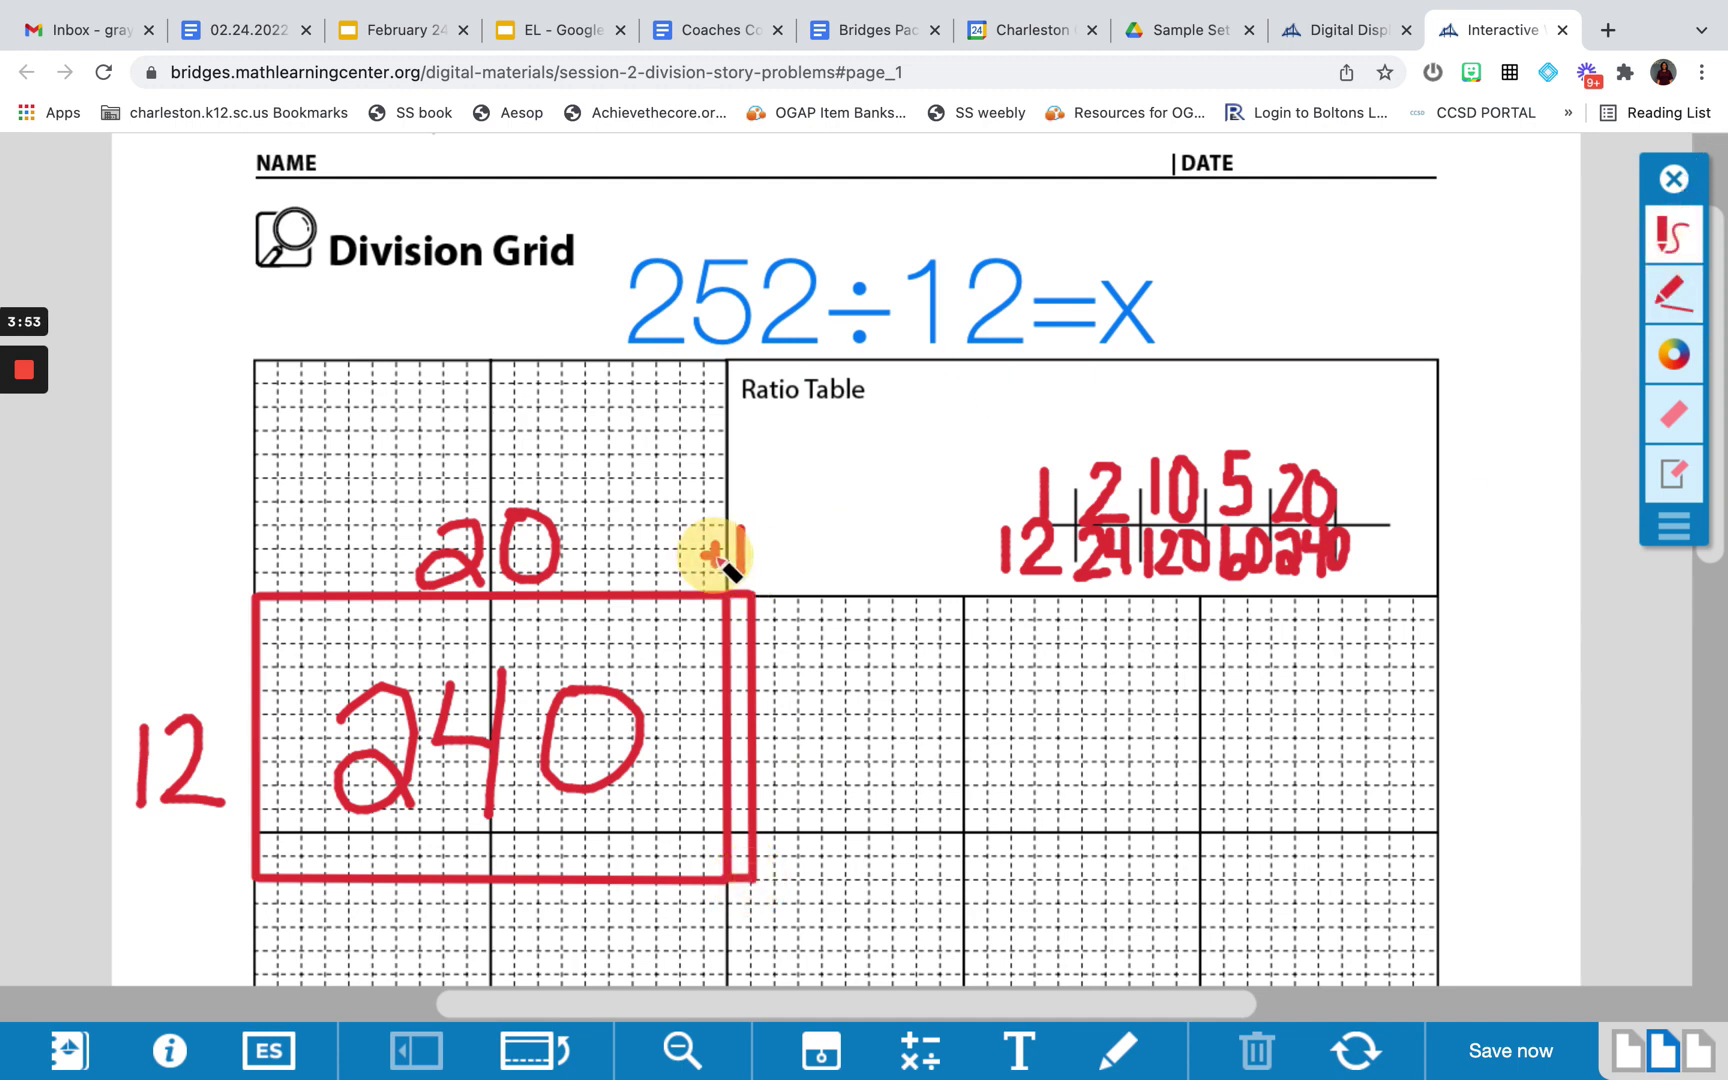
{"action": "left_click", "coordinate": [736, 737]}
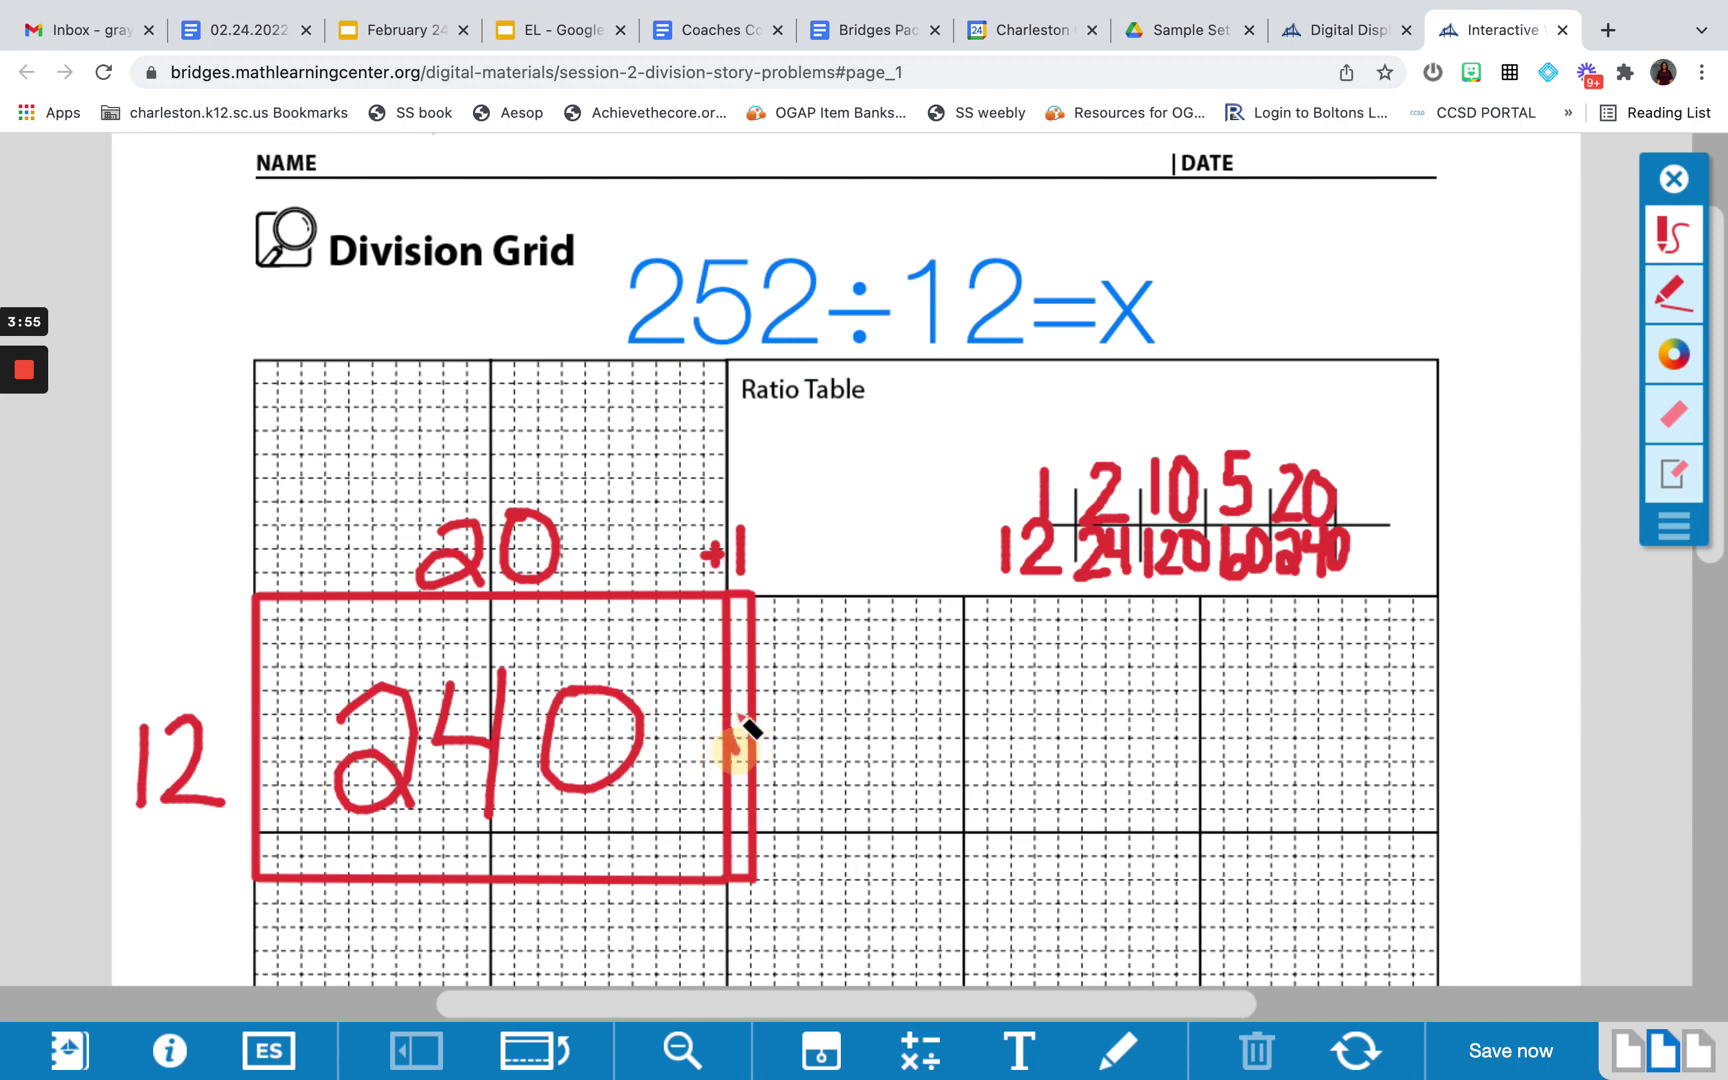
{"action": "left_click", "coordinate": [742, 716]}
{"action": "mouse_move", "coordinate": [742, 716]}
{"action": "left_mouse_down"}
{"action": "mouse_move", "coordinate": [735, 740]}
{"action": "mouse_move", "coordinate": [738, 725]}
{"action": "left_mouse_up"}
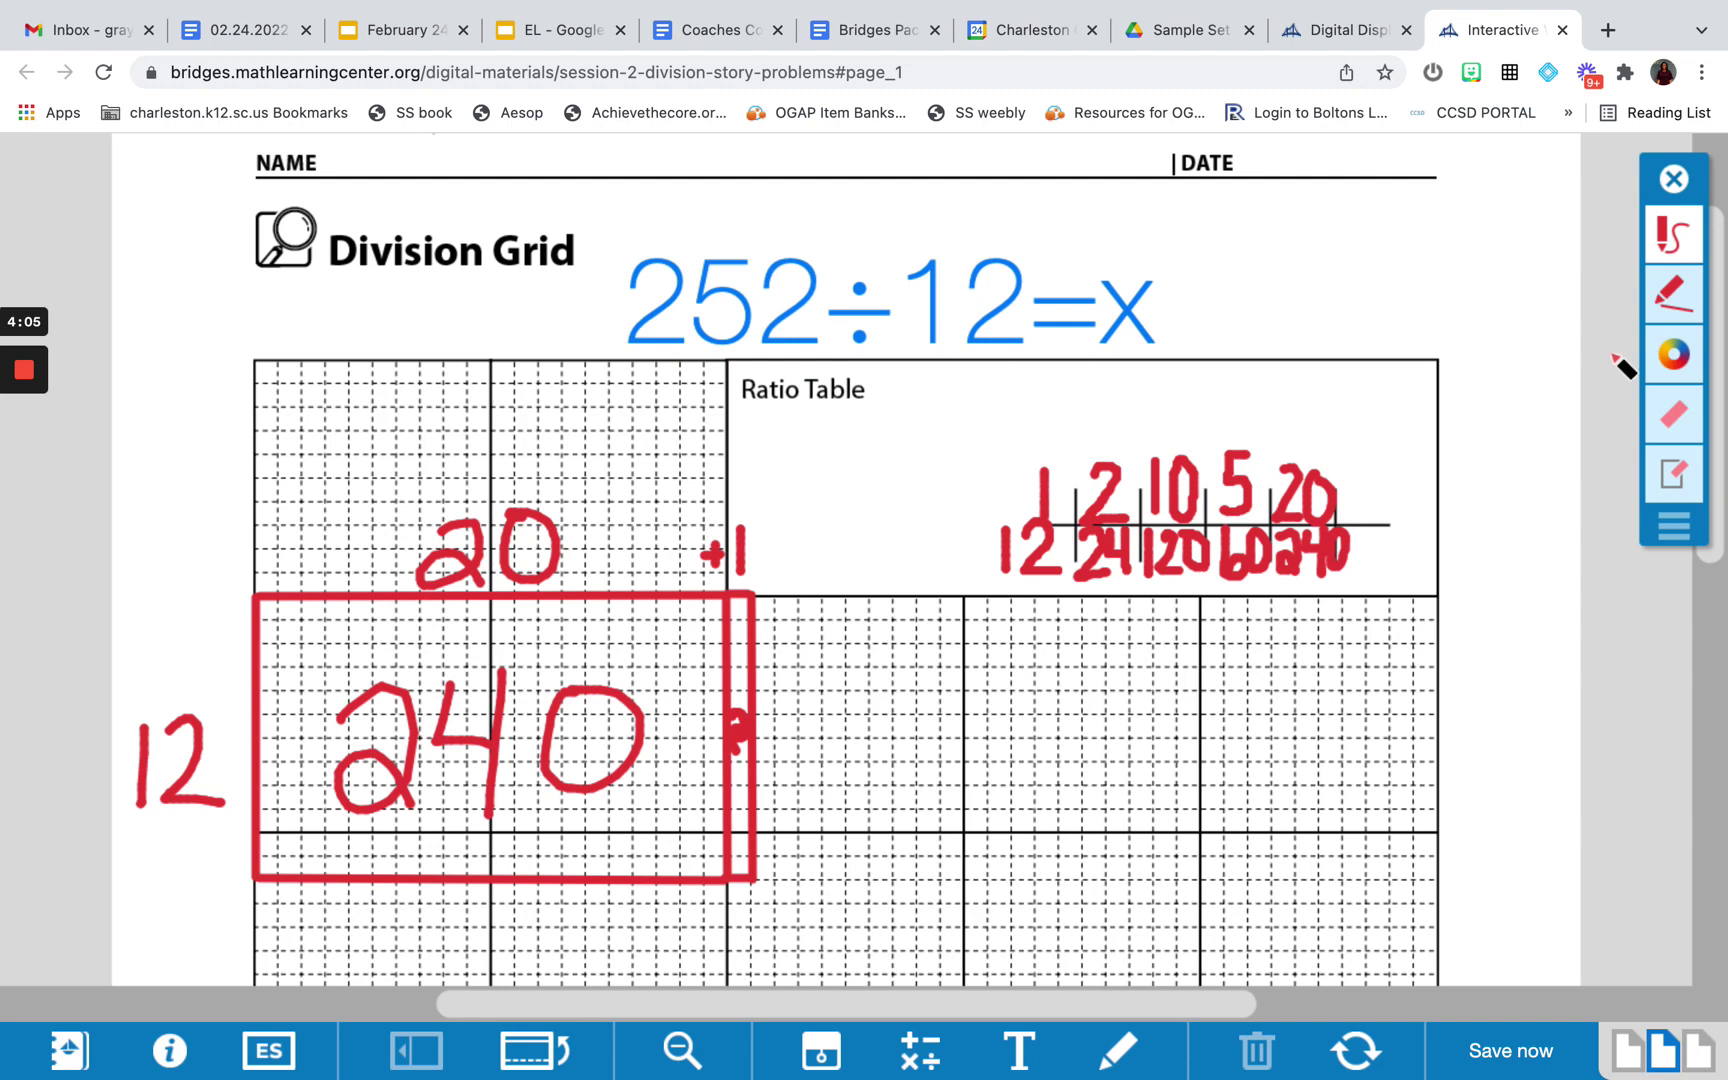
{"action": "left_click", "coordinate": [1684, 184]}
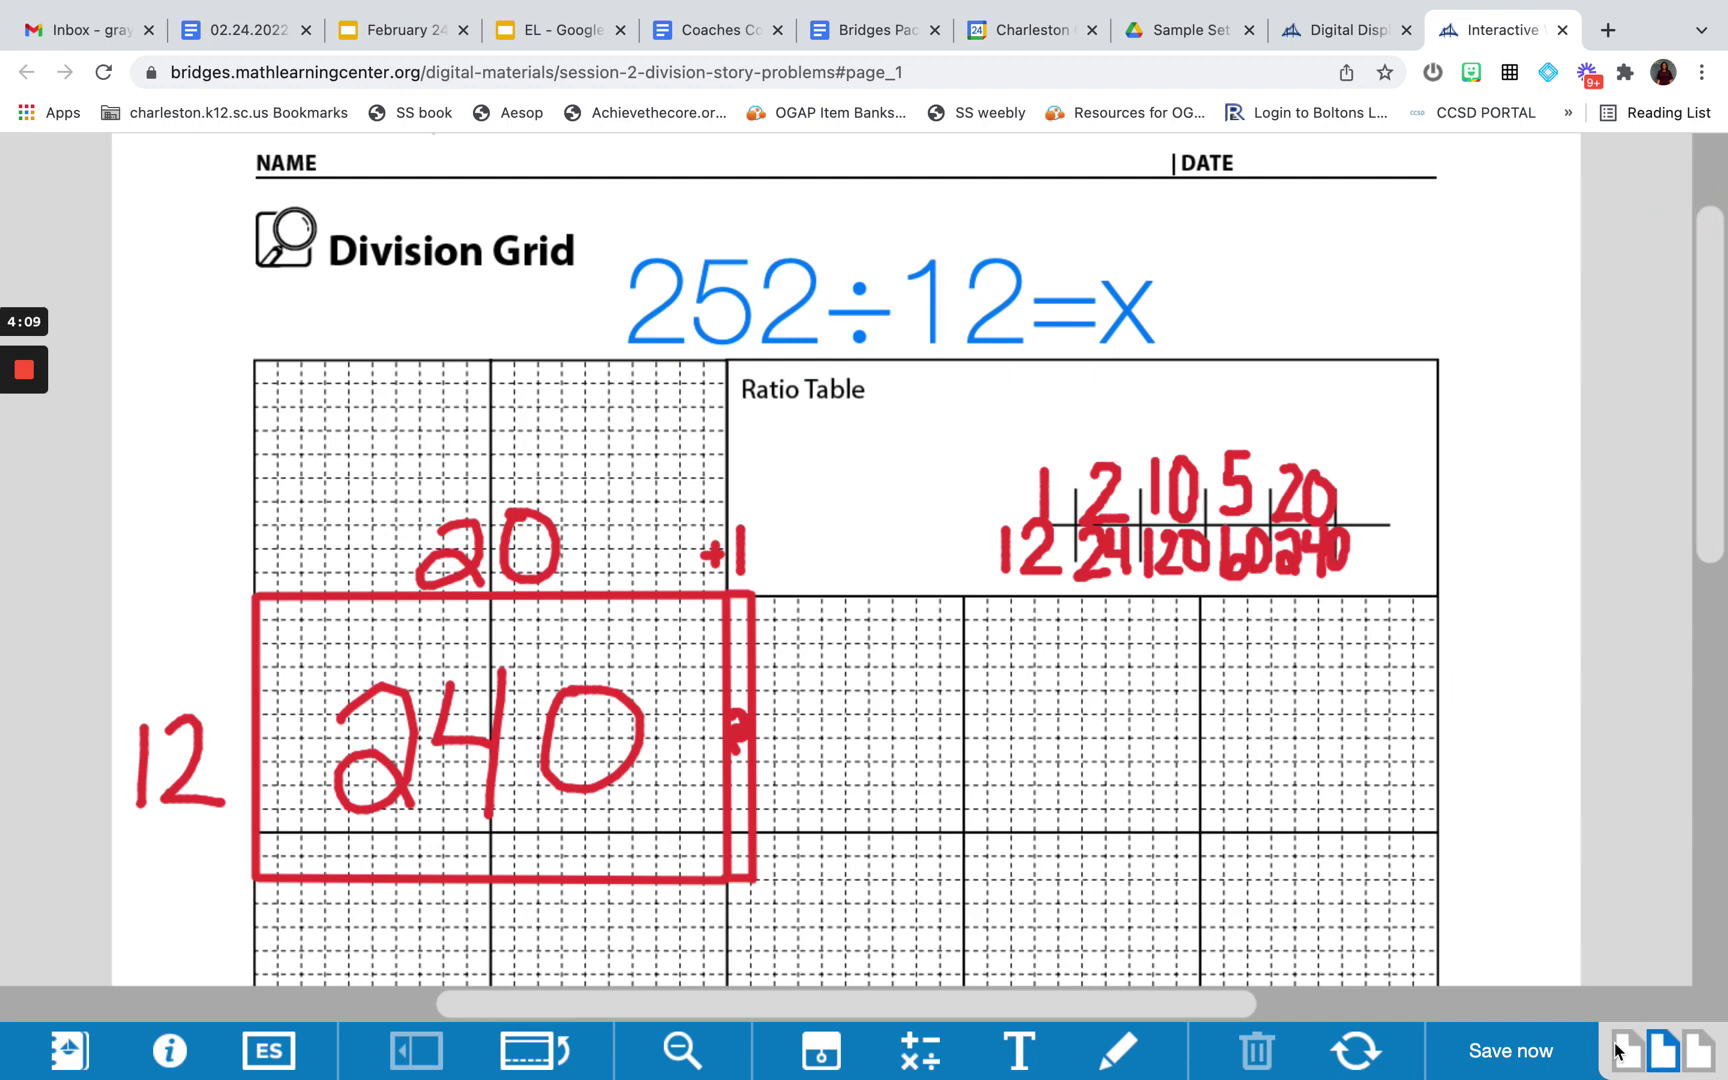
{"action": "left_click", "coordinate": [1626, 1050]}
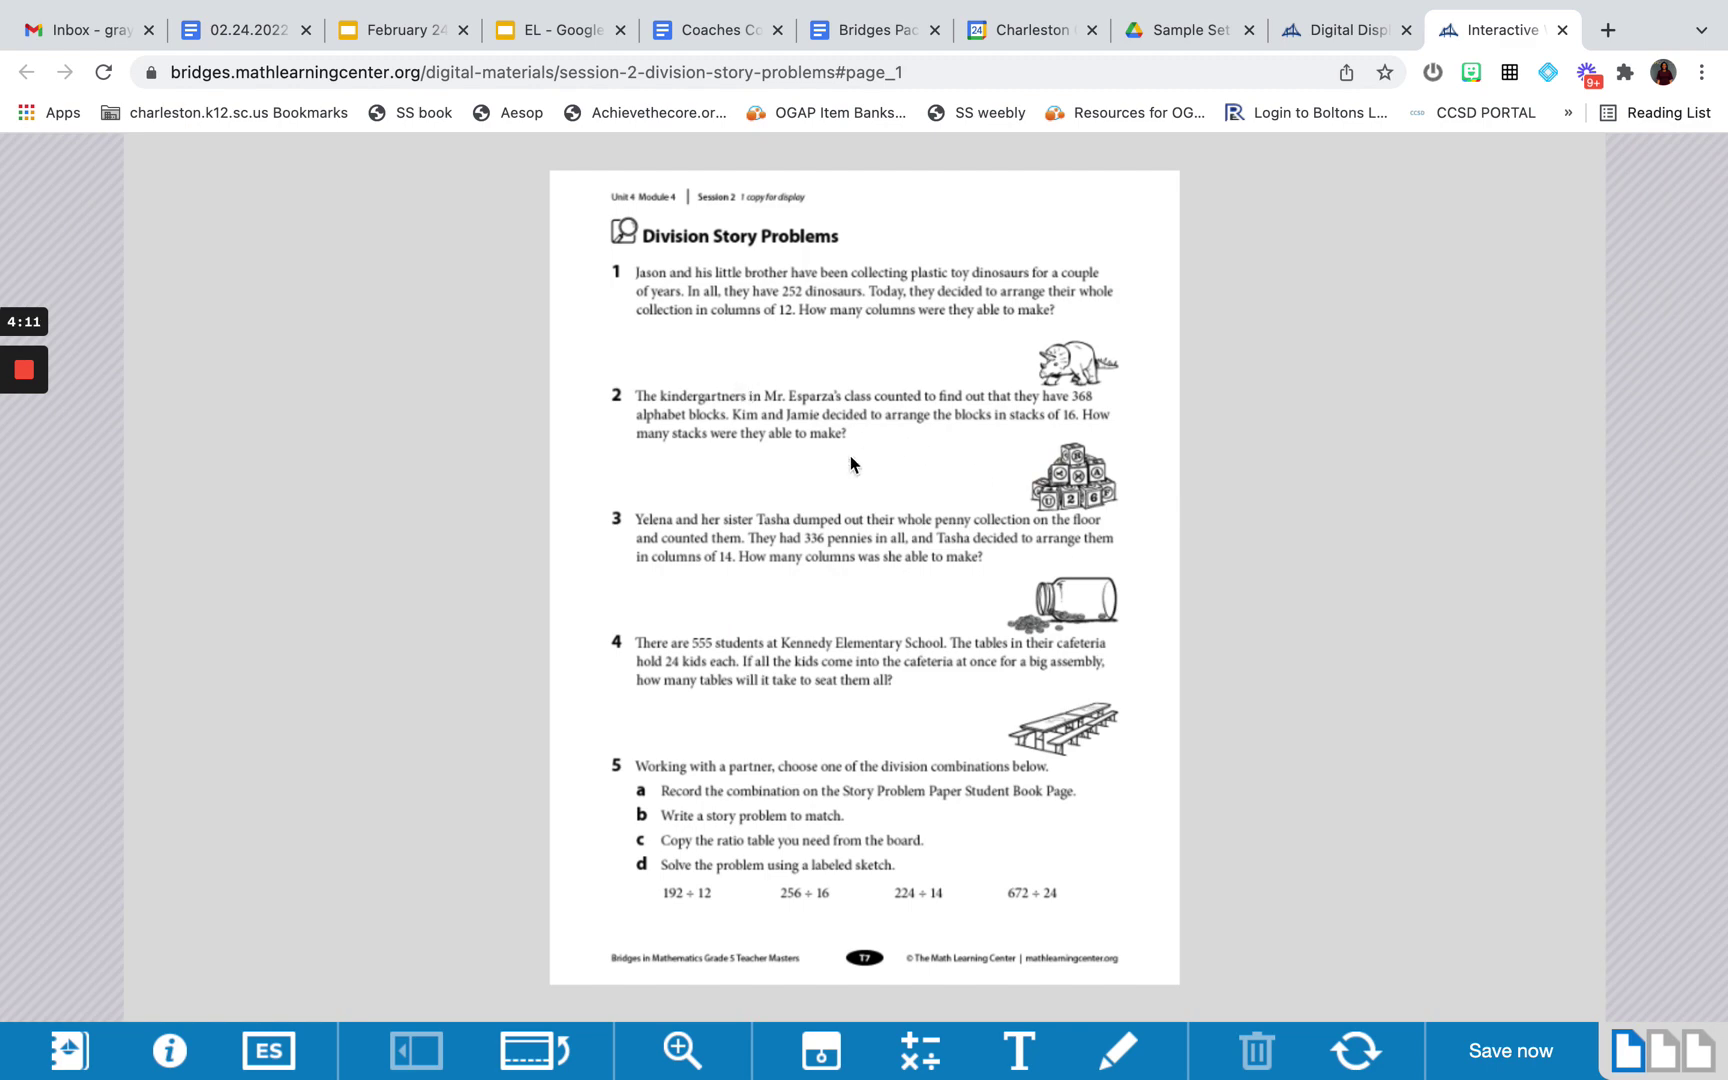
- Return to the Division Grid page and Start Over, confirming YES to clear all work
{"action": "left_click", "coordinate": [1654, 1047]}
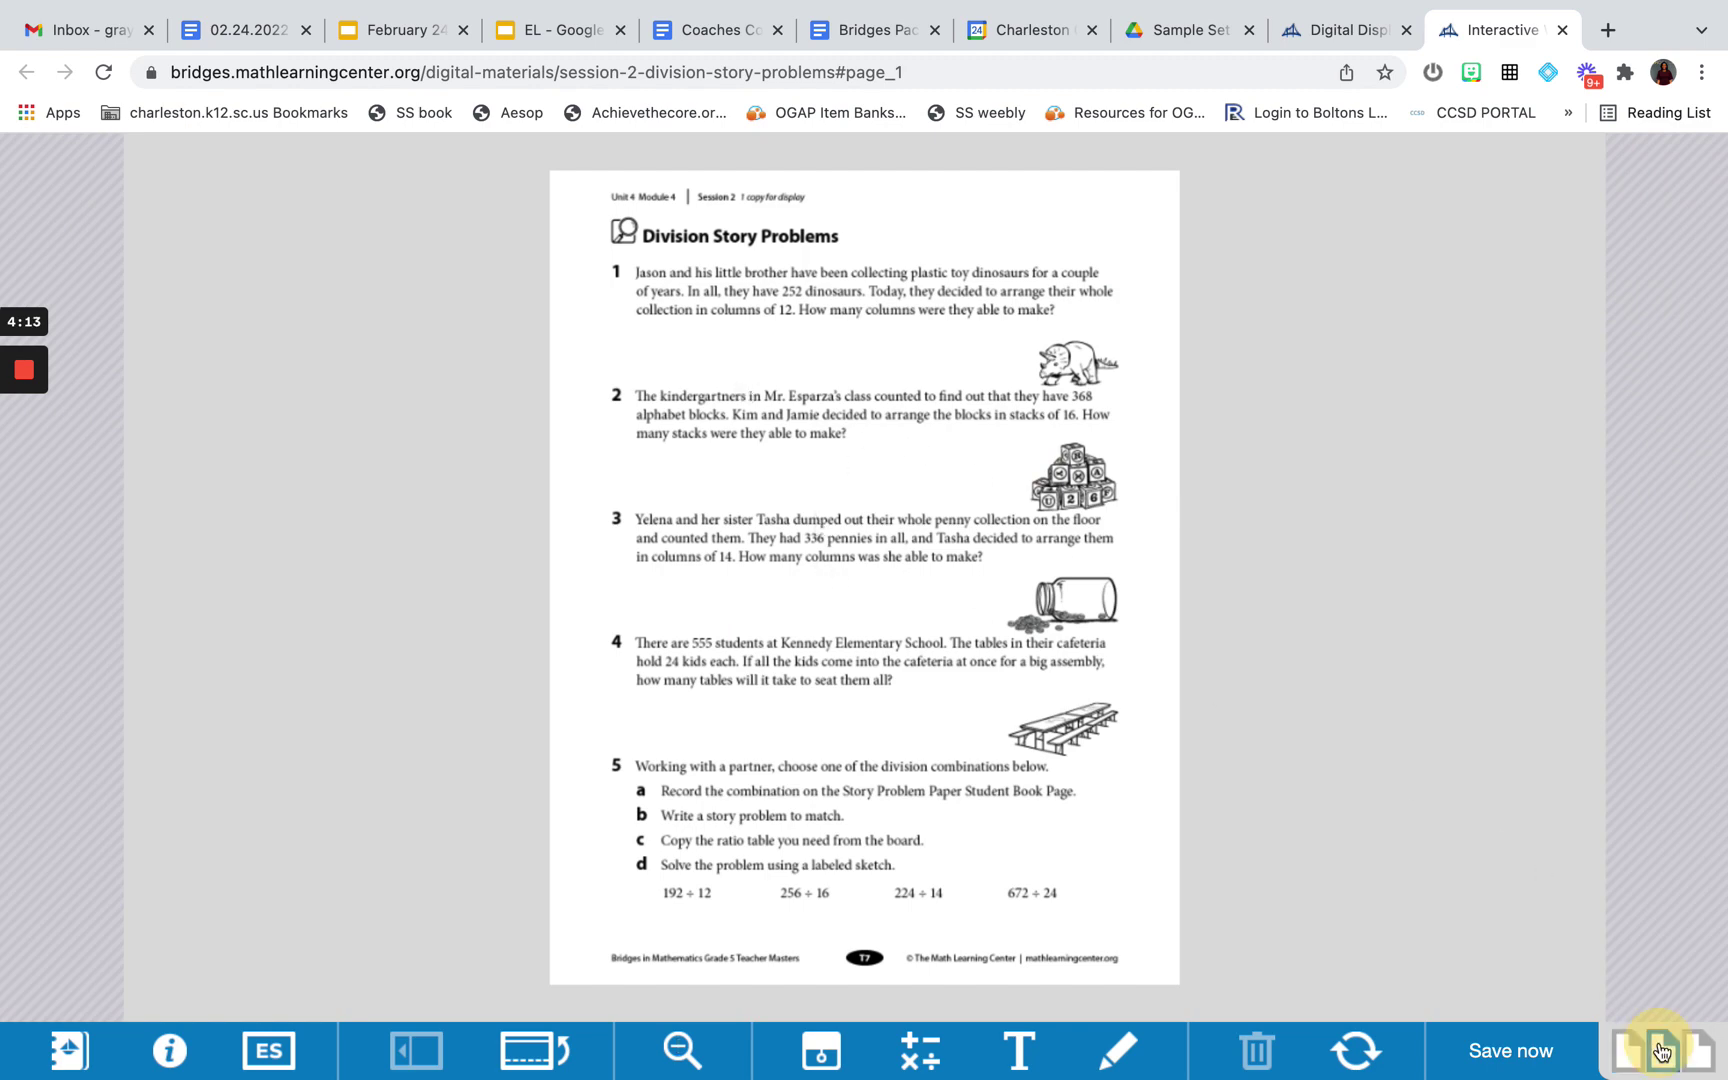
{"action": "scroll", "coordinate": [1033, 598], "scroll_direction": "down", "scroll_amount": 3}
{"action": "scroll", "coordinate": [1100, 750], "scroll_direction": "up", "scroll_amount": 2}
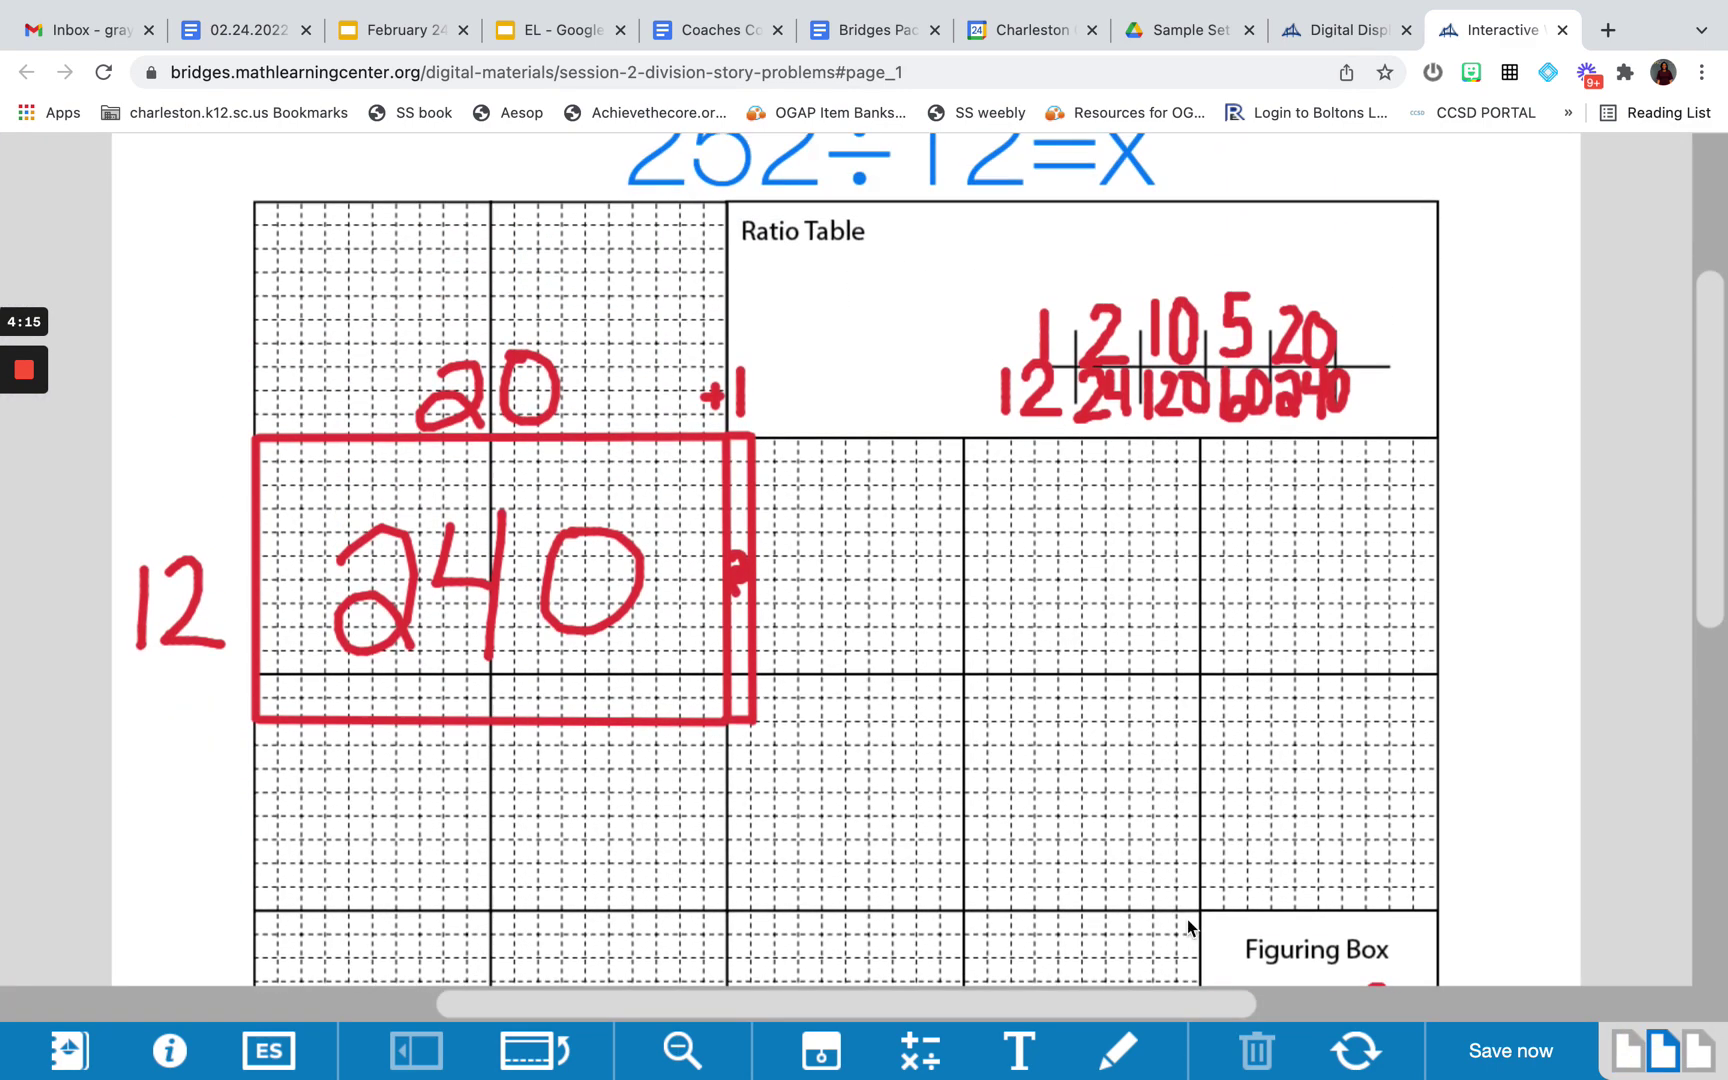
{"action": "left_click", "coordinate": [1356, 1050]}
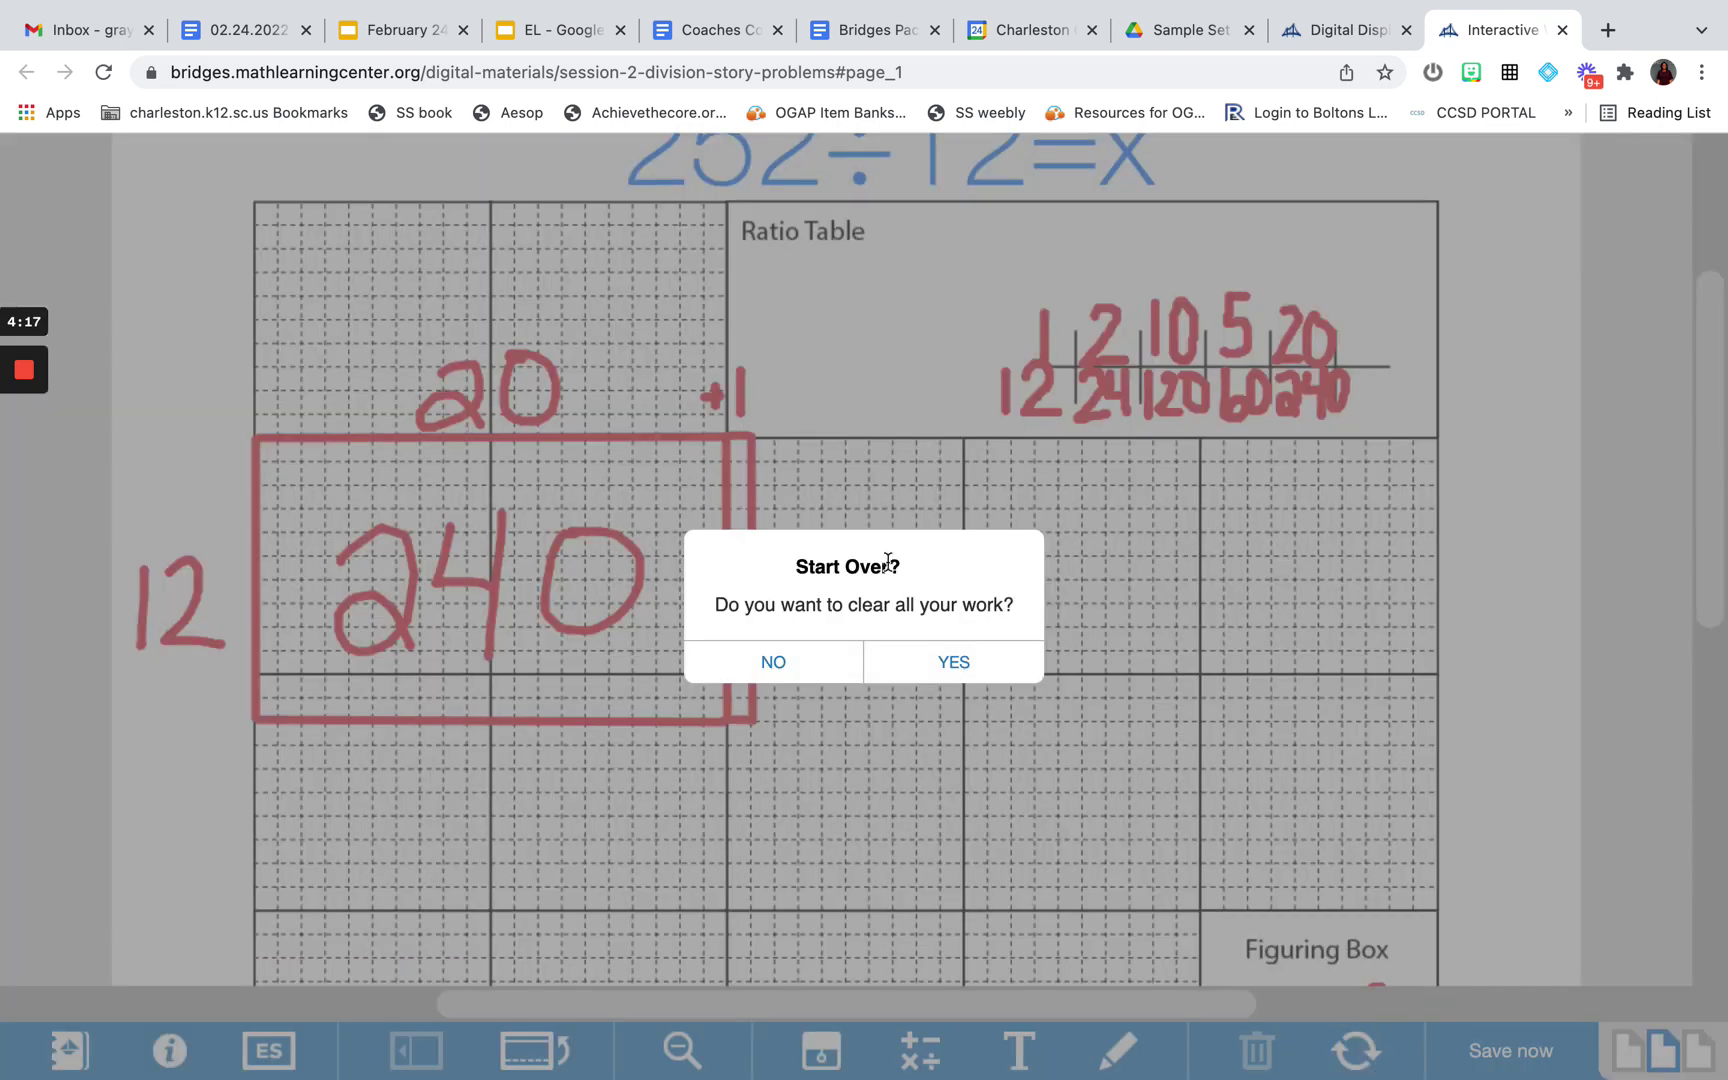
{"action": "left_click", "coordinate": [925, 662]}
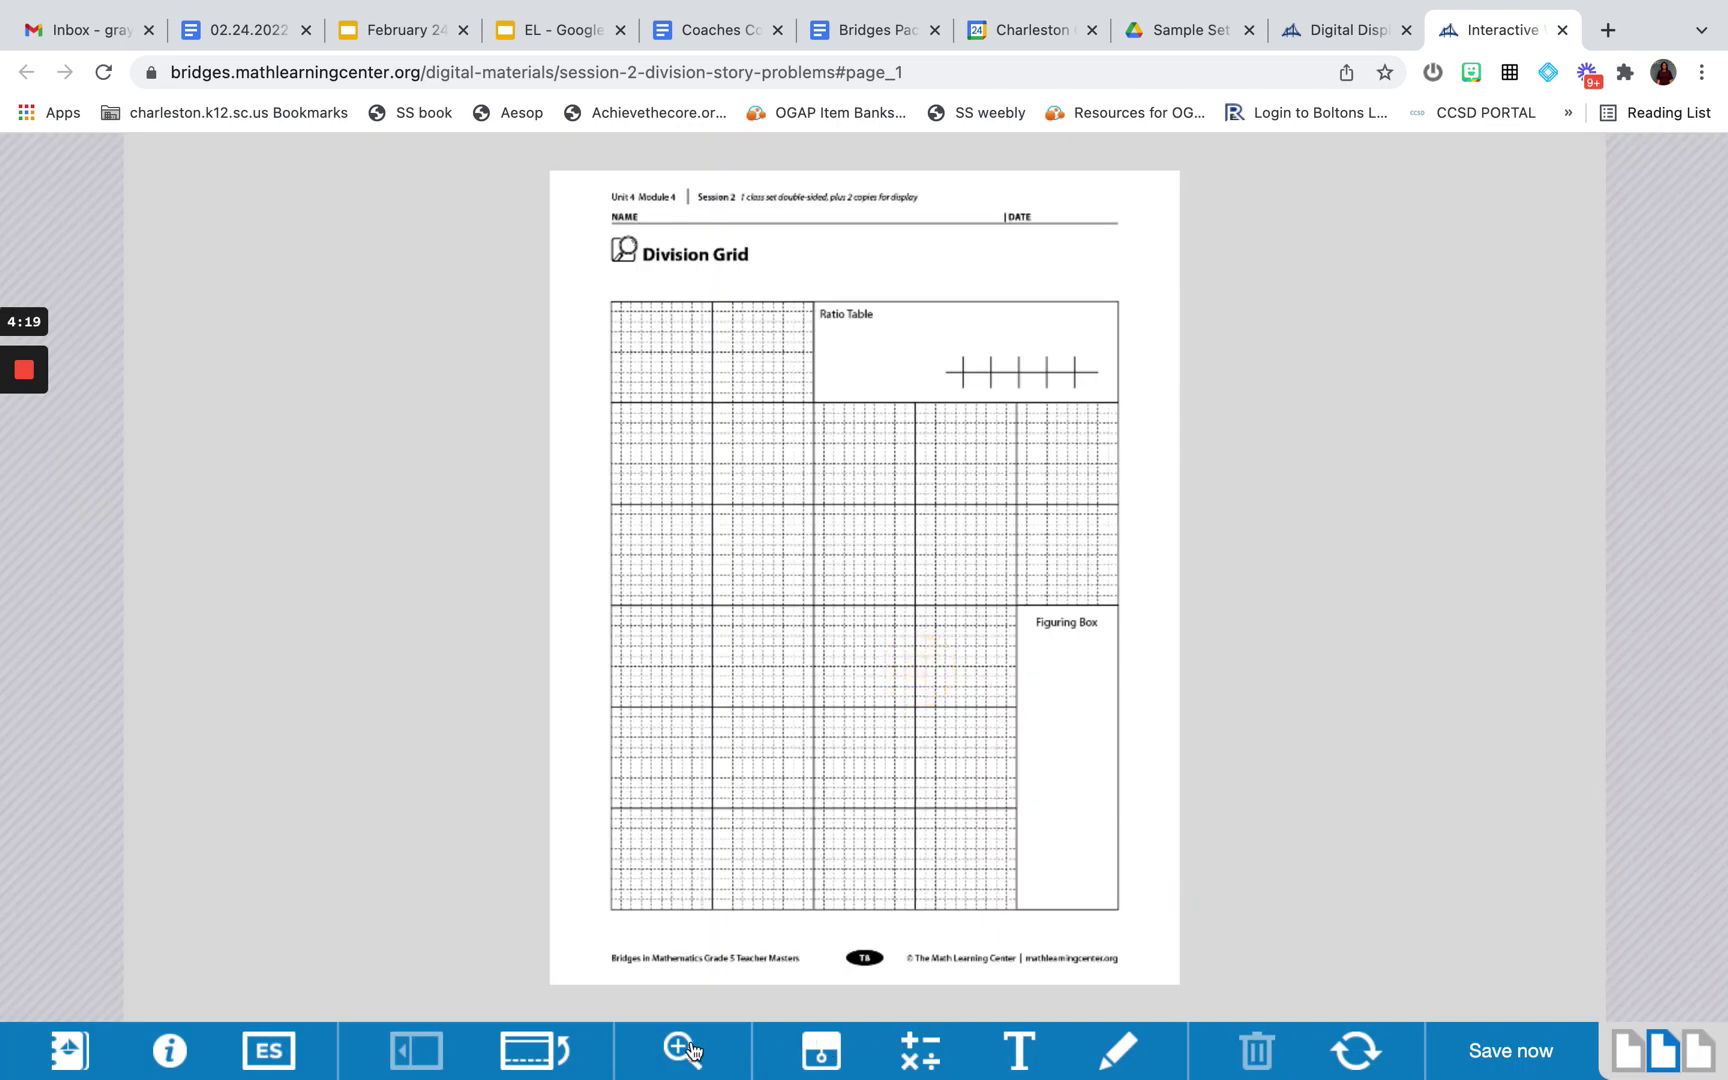
{"action": "left_click", "coordinate": [686, 1050]}
{"action": "left_click", "coordinate": [920, 1050]}
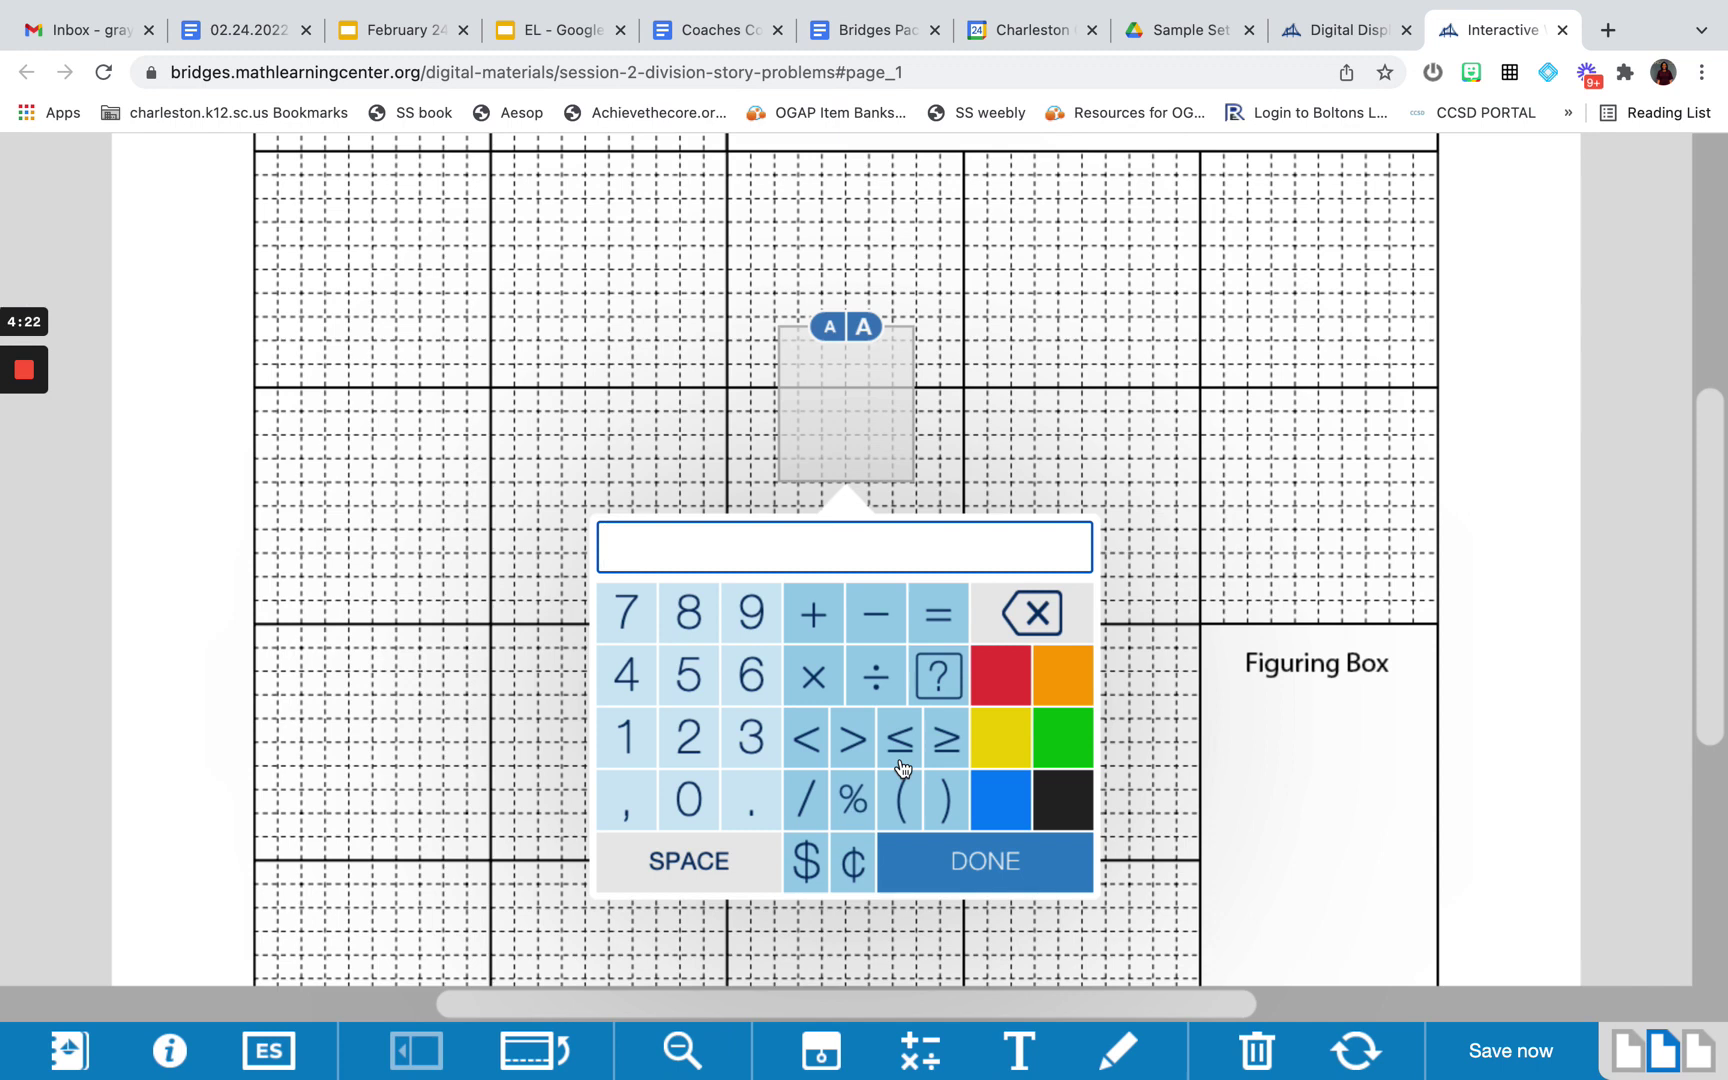
- Enter 336÷14=x, fixing a mistyped 5, and drag it beside the Division Grid title
{"action": "type", "text": "336"}
{"action": "left_click", "coordinate": [877, 684]}
{"action": "type", "text": "15"}
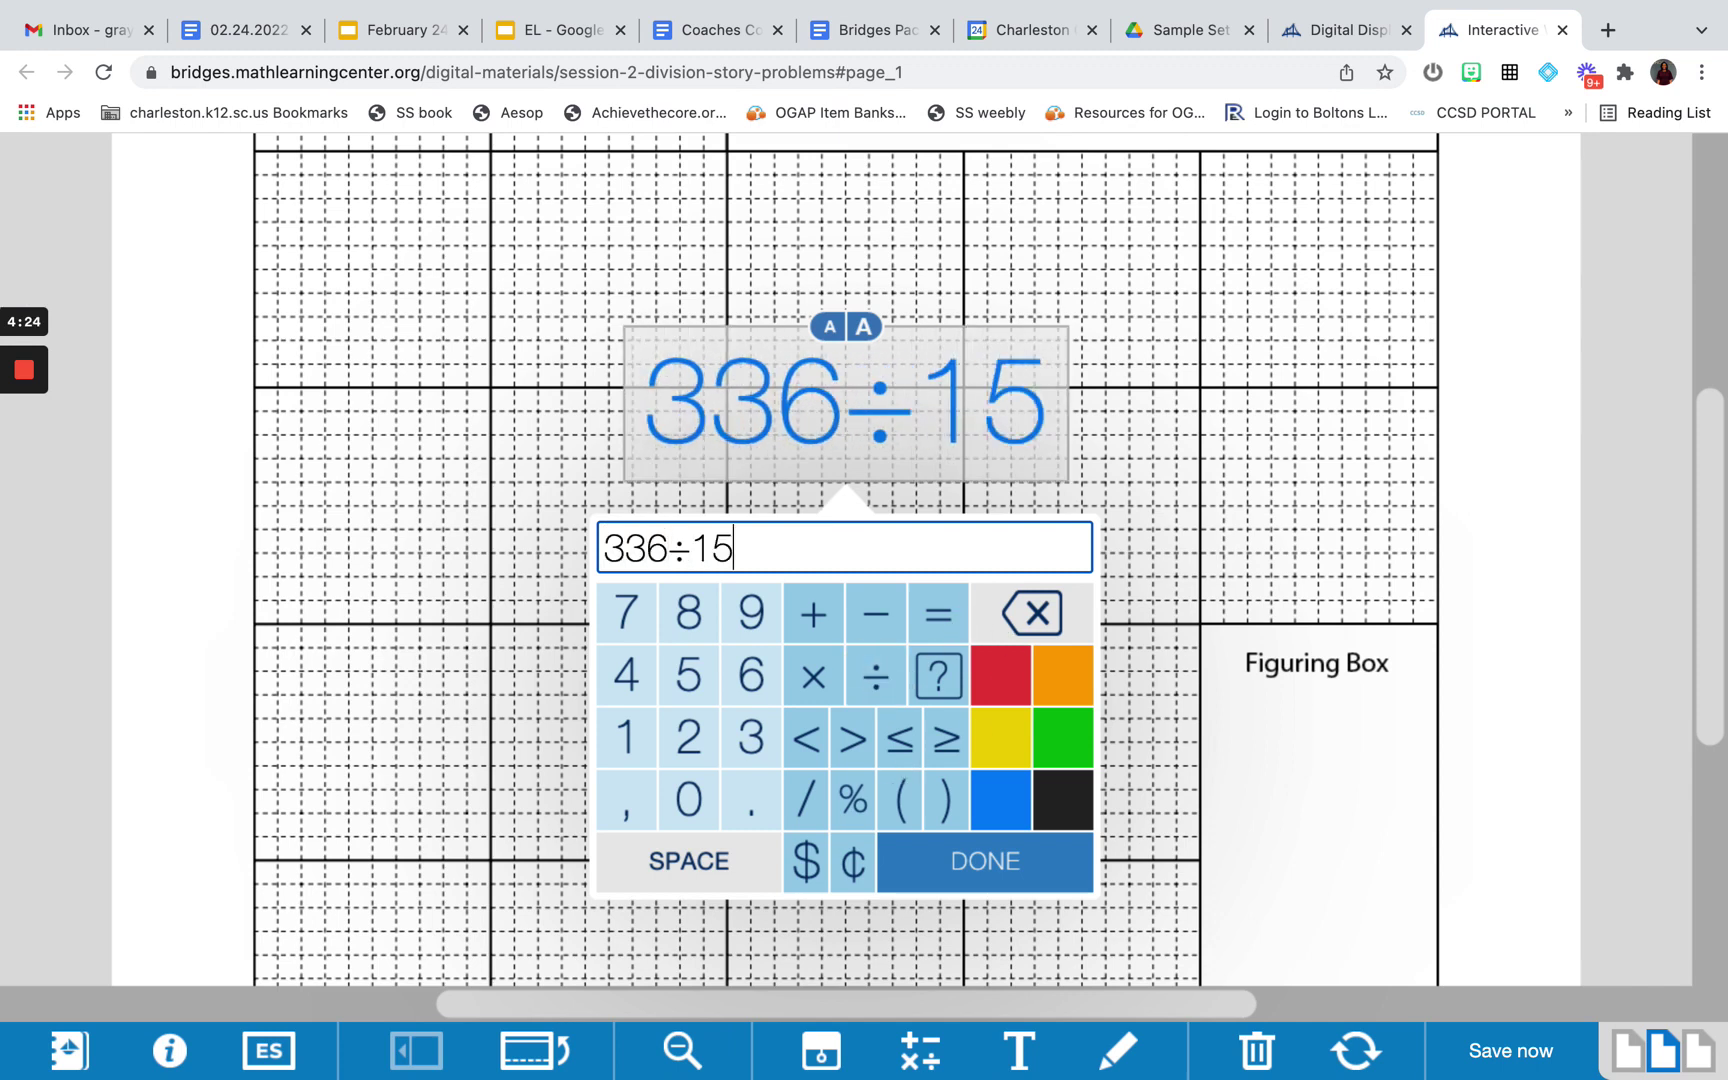
{"action": "key", "text": "BackSpace"}
{"action": "type", "text": "4=x"}
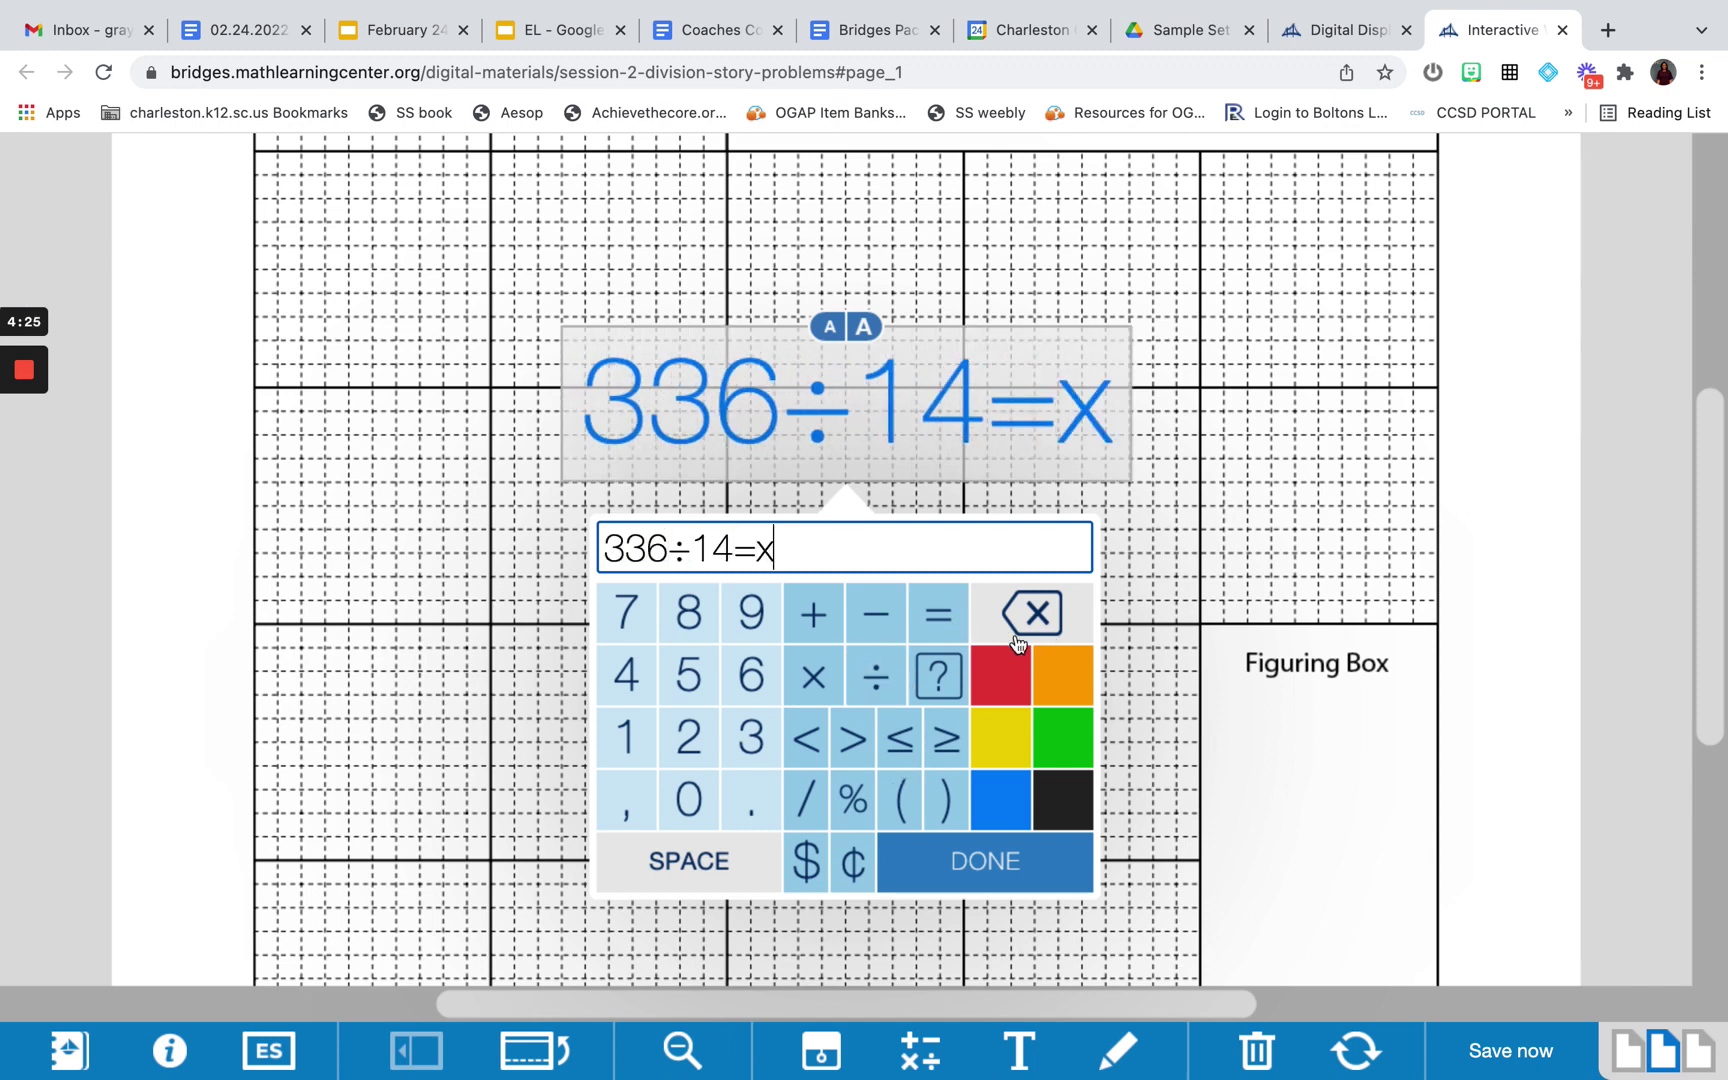
{"action": "left_click", "coordinate": [1003, 876]}
{"action": "scroll", "coordinate": [995, 424], "scroll_direction": "up", "scroll_amount": 6}
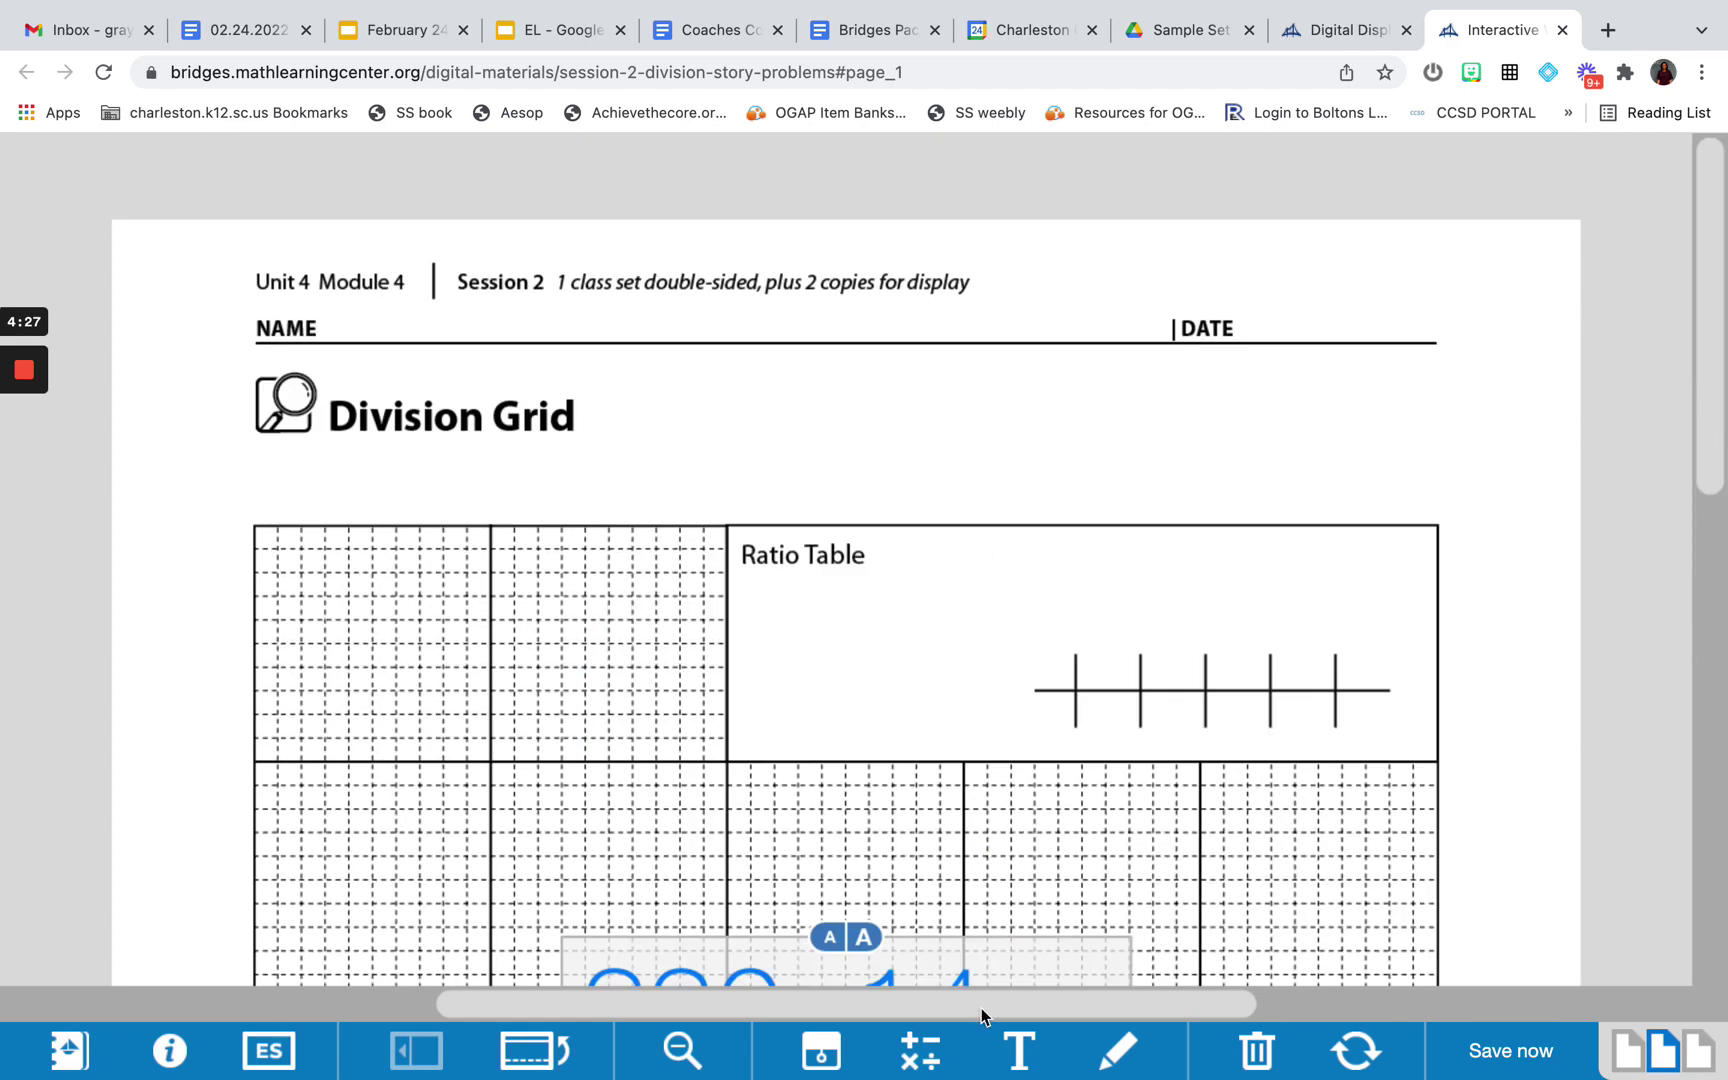
{"action": "left_click_drag", "start_coordinate": [927, 975], "coordinate": [953, 384]}
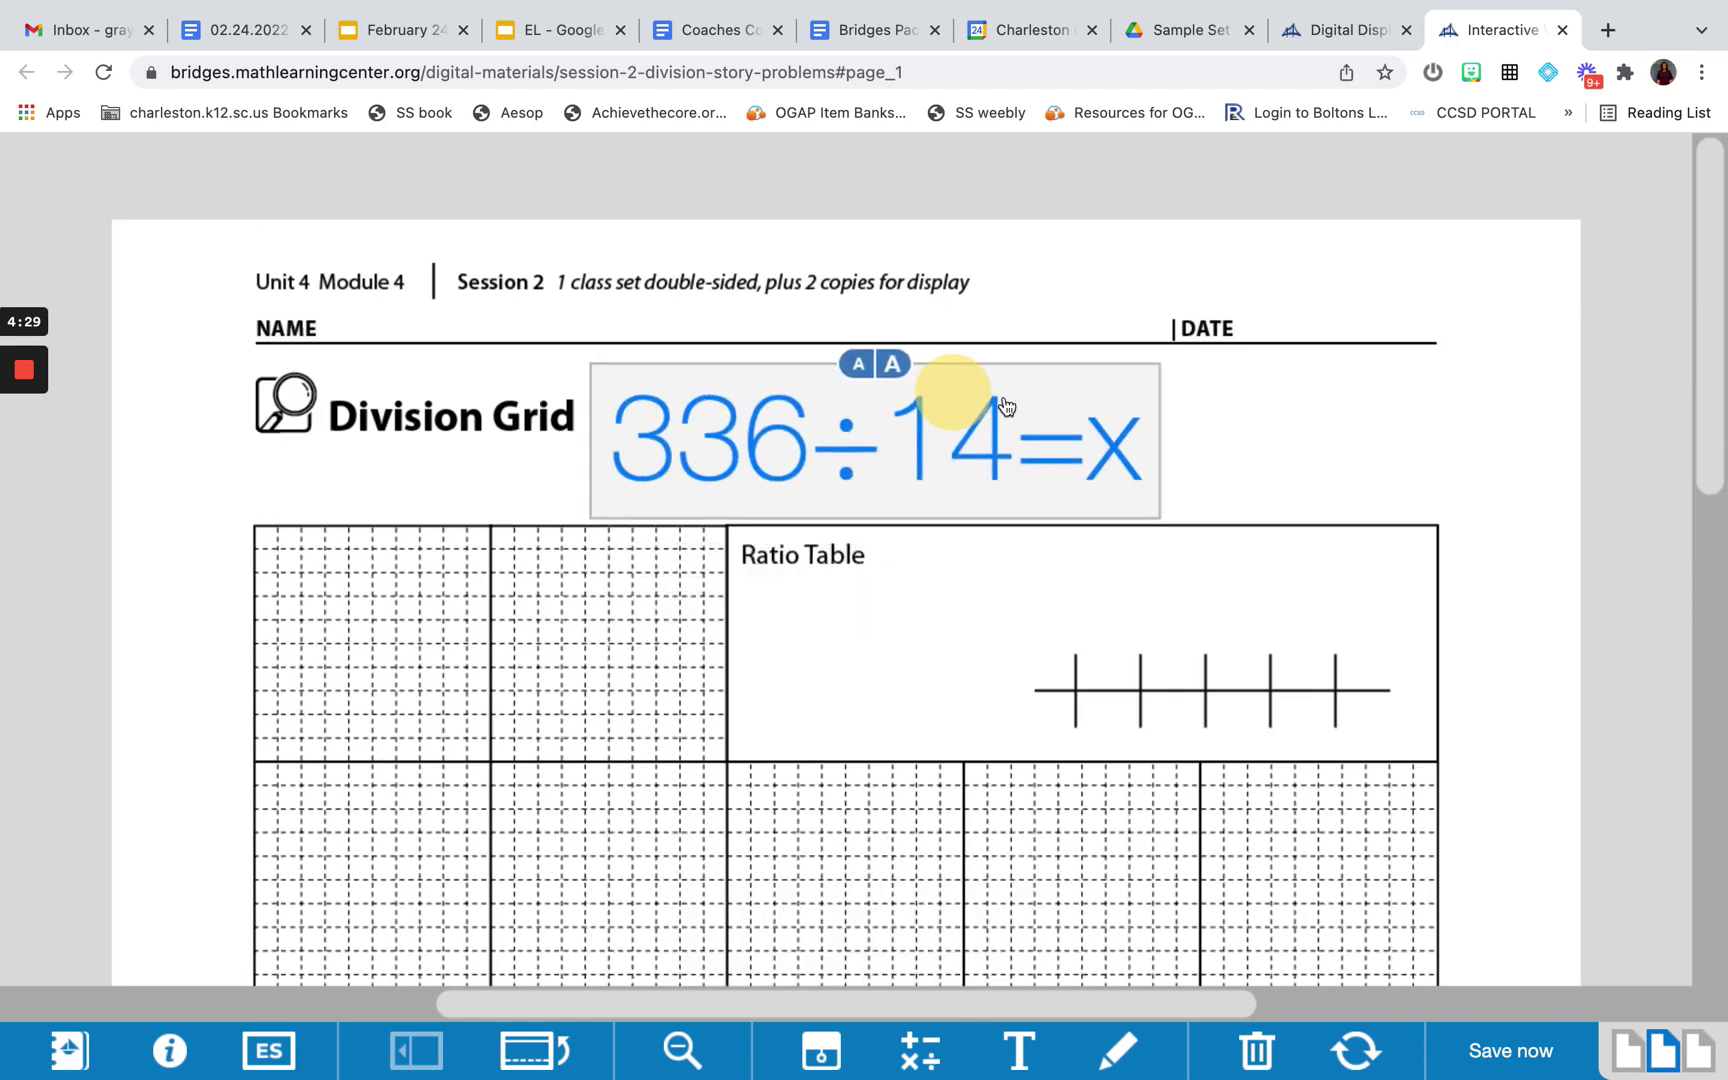
{"action": "left_click", "coordinate": [1107, 1064]}
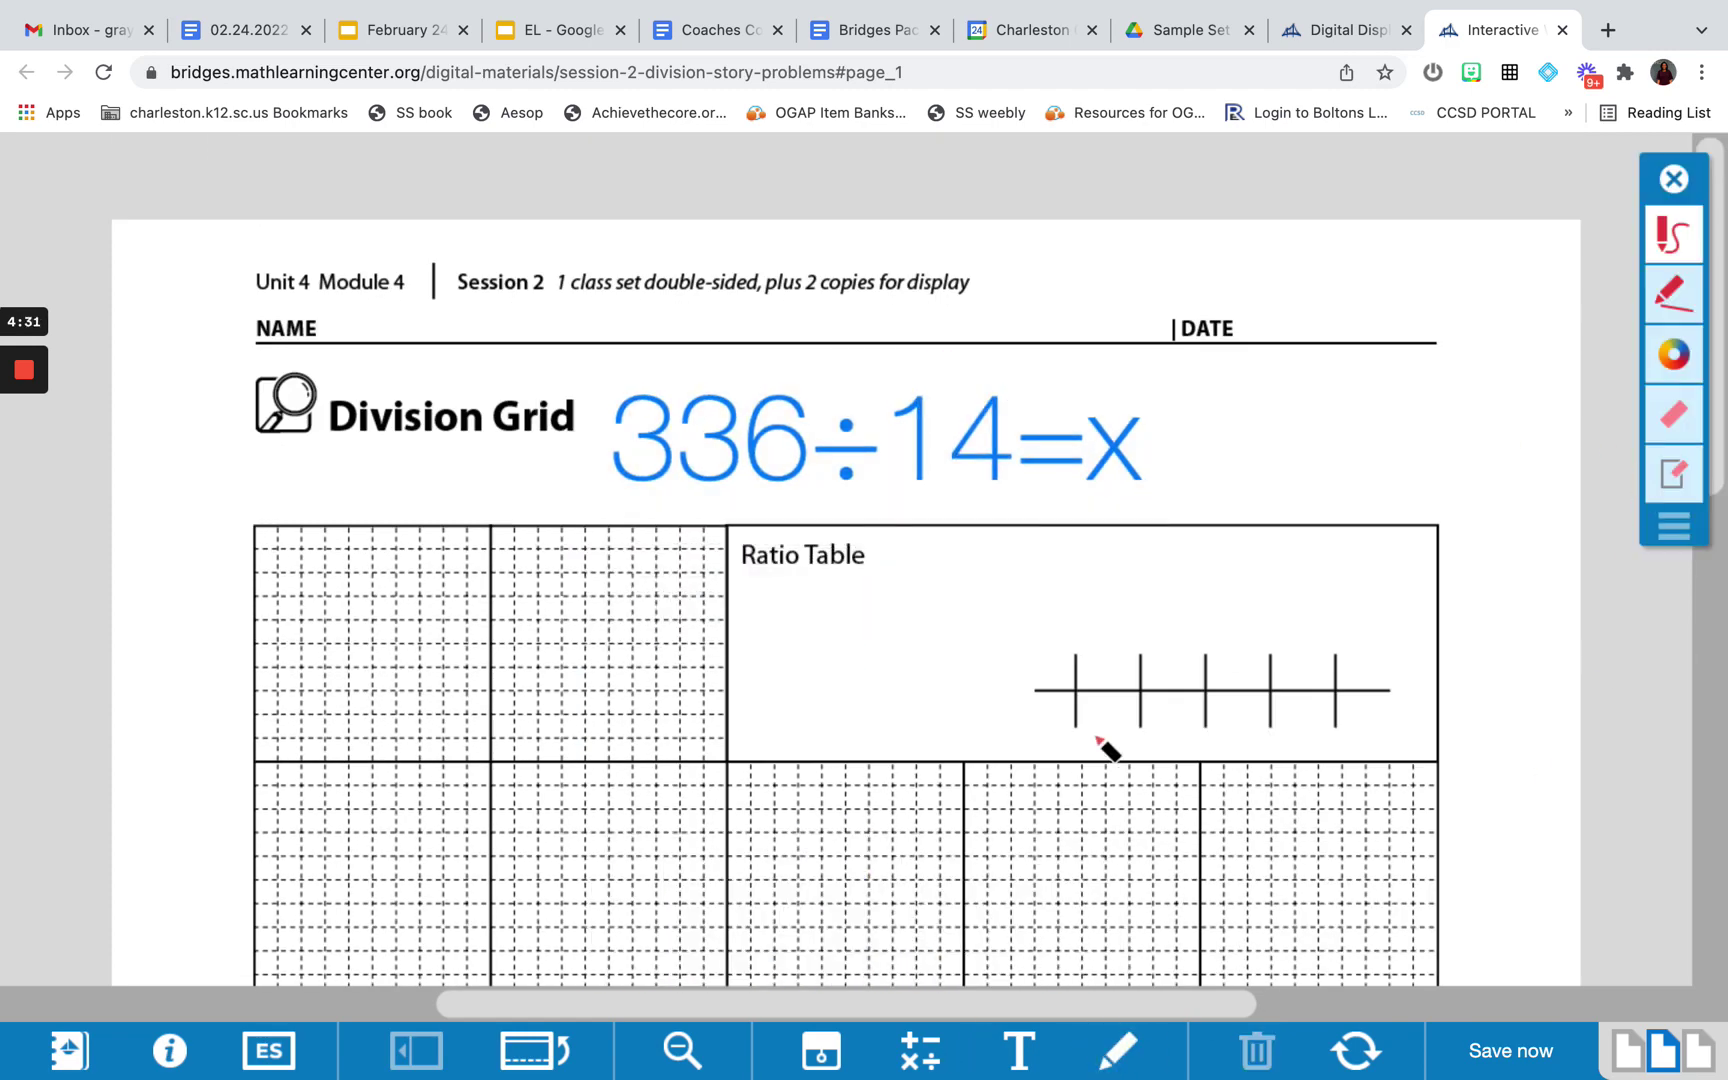
- Write the red ratio pairs 1/14, 2/28, 10/140, 5/70 and 20/280 in the ratio table
{"action": "mouse_move", "coordinate": [1042, 634]}
{"action": "left_mouse_down"}
{"action": "mouse_move", "coordinate": [1016, 740]}
{"action": "mouse_move", "coordinate": [1035, 708]}
{"action": "mouse_move", "coordinate": [1055, 713]}
{"action": "mouse_move", "coordinate": [1051, 740]}
{"action": "left_mouse_up"}
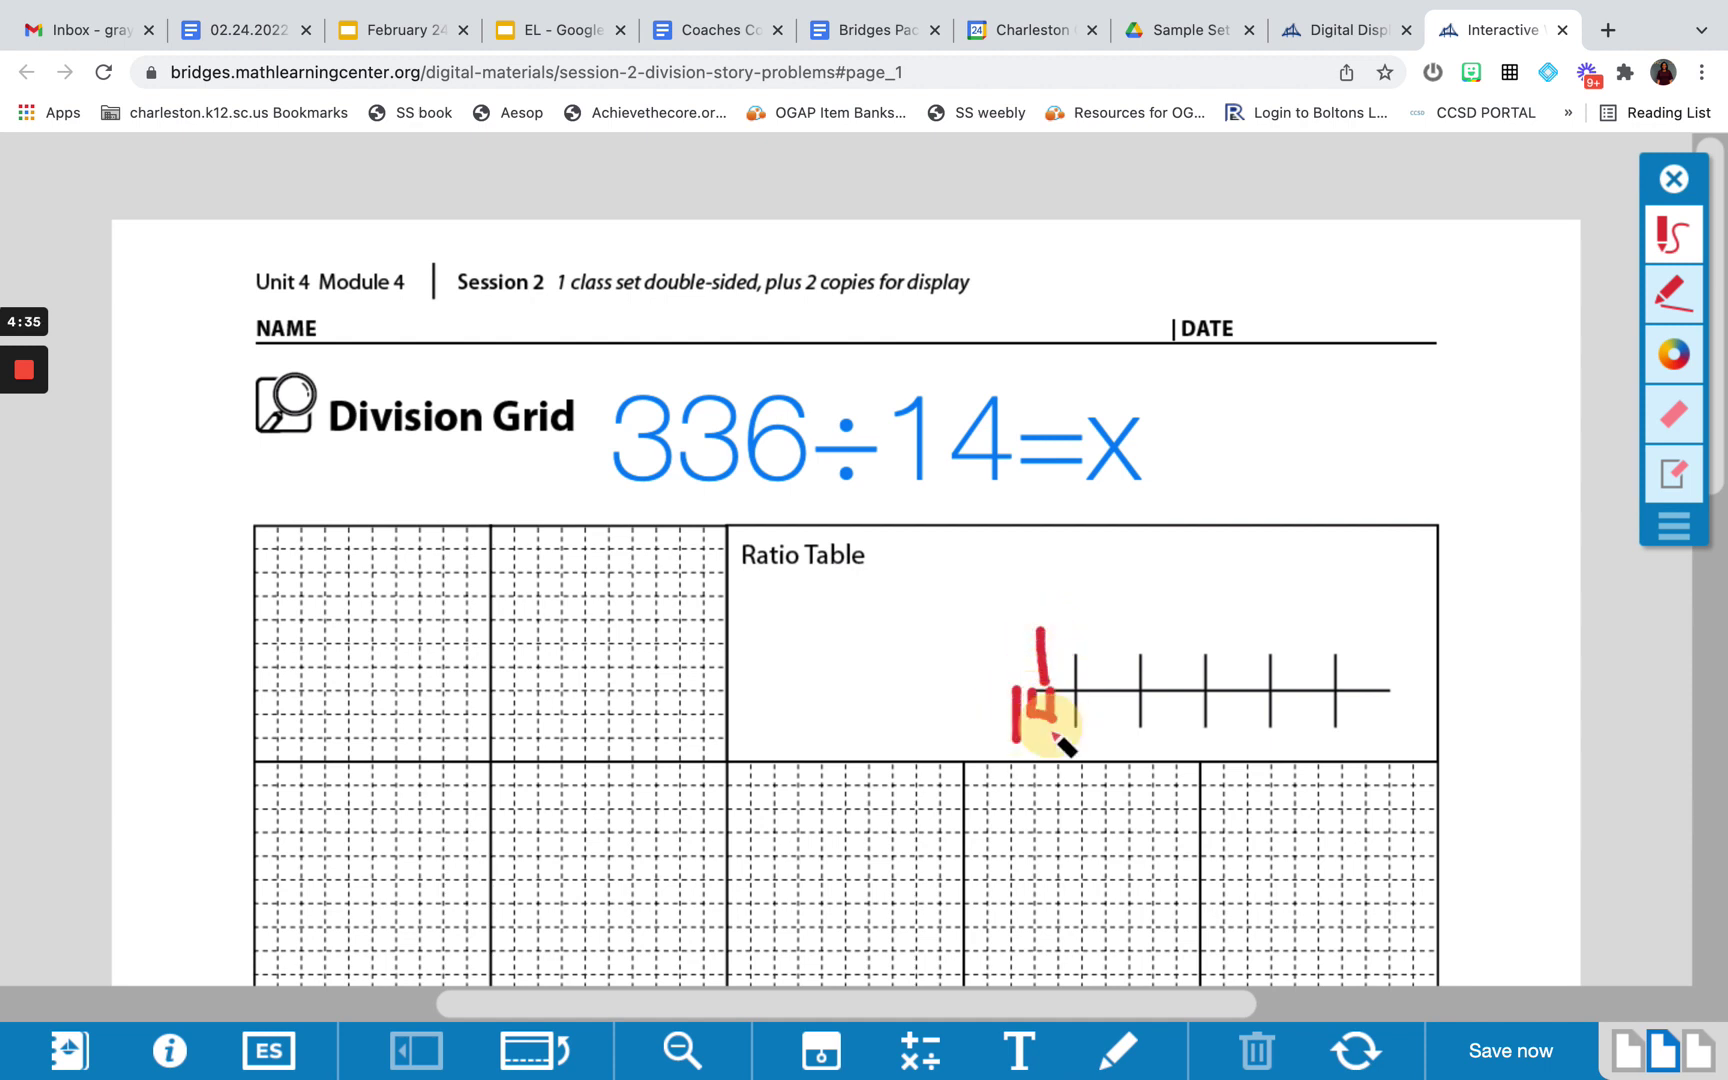
{"action": "mouse_move", "coordinate": [1095, 645]}
{"action": "left_mouse_down"}
{"action": "mouse_move", "coordinate": [1091, 690]}
{"action": "mouse_move", "coordinate": [1130, 688]}
{"action": "mouse_move", "coordinate": [1099, 708]}
{"action": "mouse_move", "coordinate": [1103, 735]}
{"action": "mouse_move", "coordinate": [1136, 706]}
{"action": "left_mouse_up"}
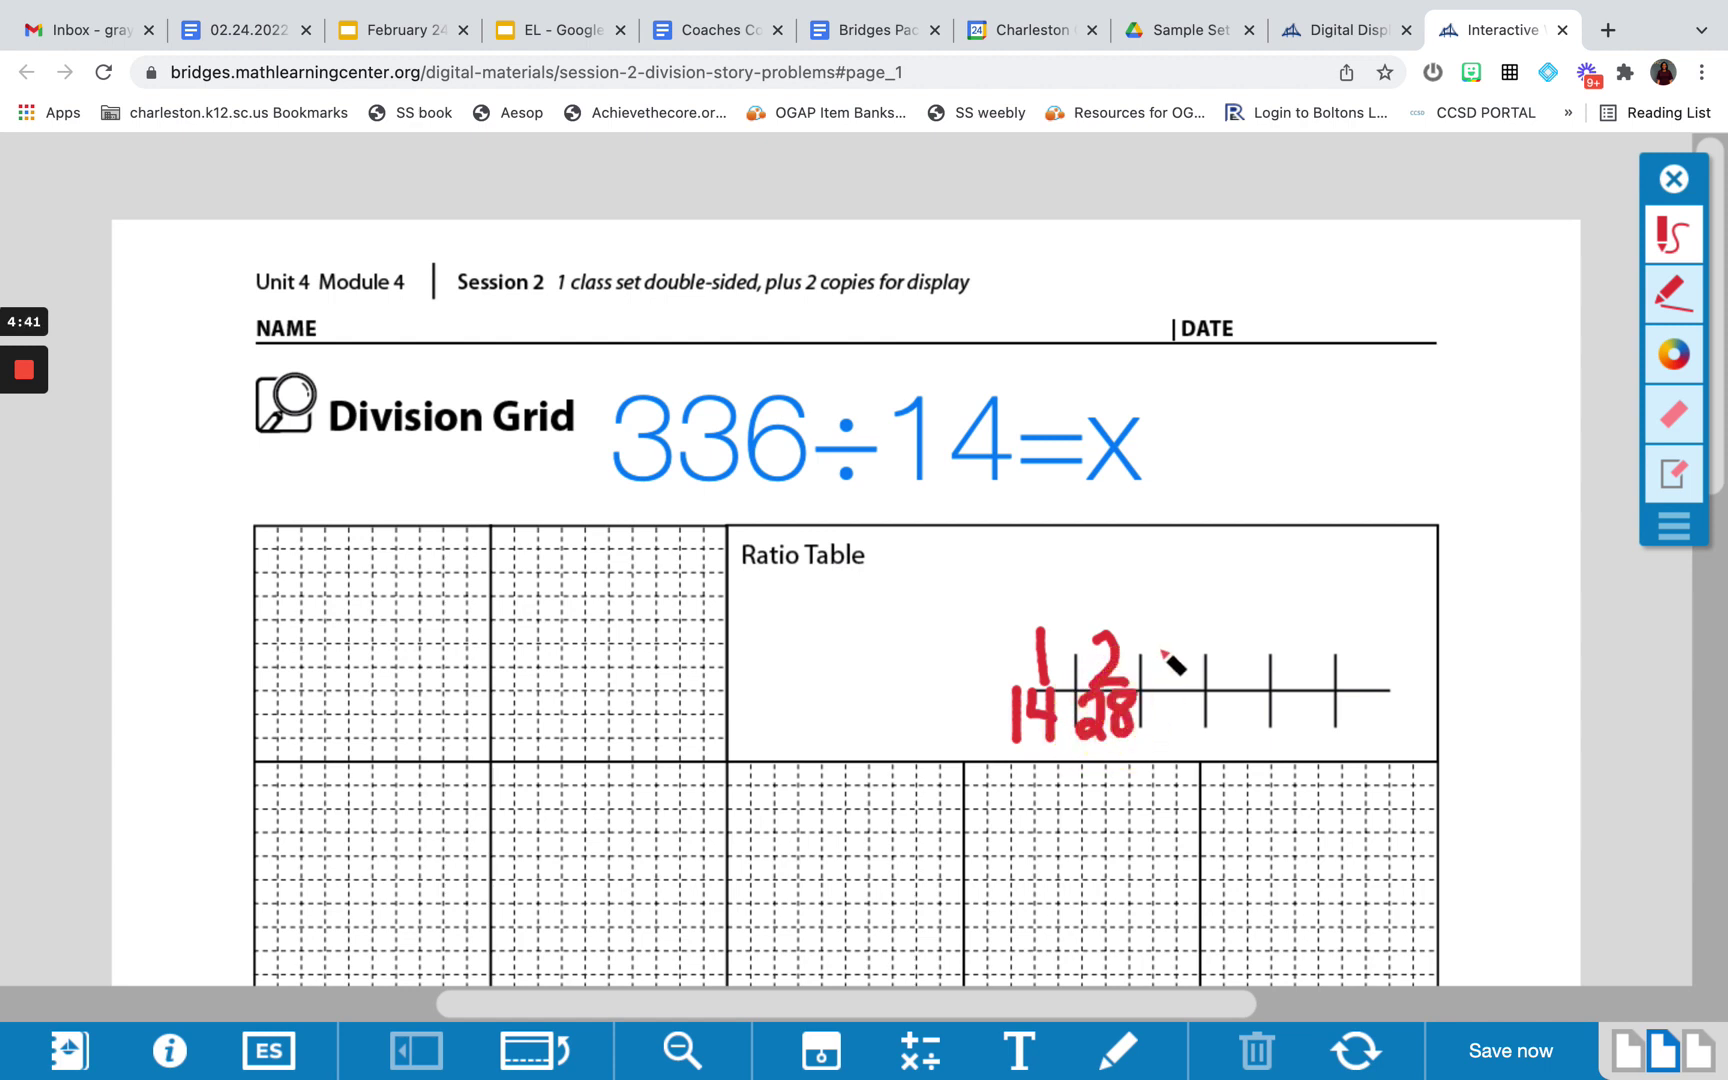
{"action": "mouse_move", "coordinate": [1152, 630]}
{"action": "left_mouse_down"}
{"action": "mouse_move", "coordinate": [1150, 688]}
{"action": "mouse_move", "coordinate": [1176, 663]}
{"action": "mouse_move", "coordinate": [1143, 735]}
{"action": "mouse_move", "coordinate": [1182, 712]}
{"action": "mouse_move", "coordinate": [1178, 736]}
{"action": "mouse_move", "coordinate": [1196, 725]}
{"action": "mouse_move", "coordinate": [1194, 700]}
{"action": "left_mouse_up"}
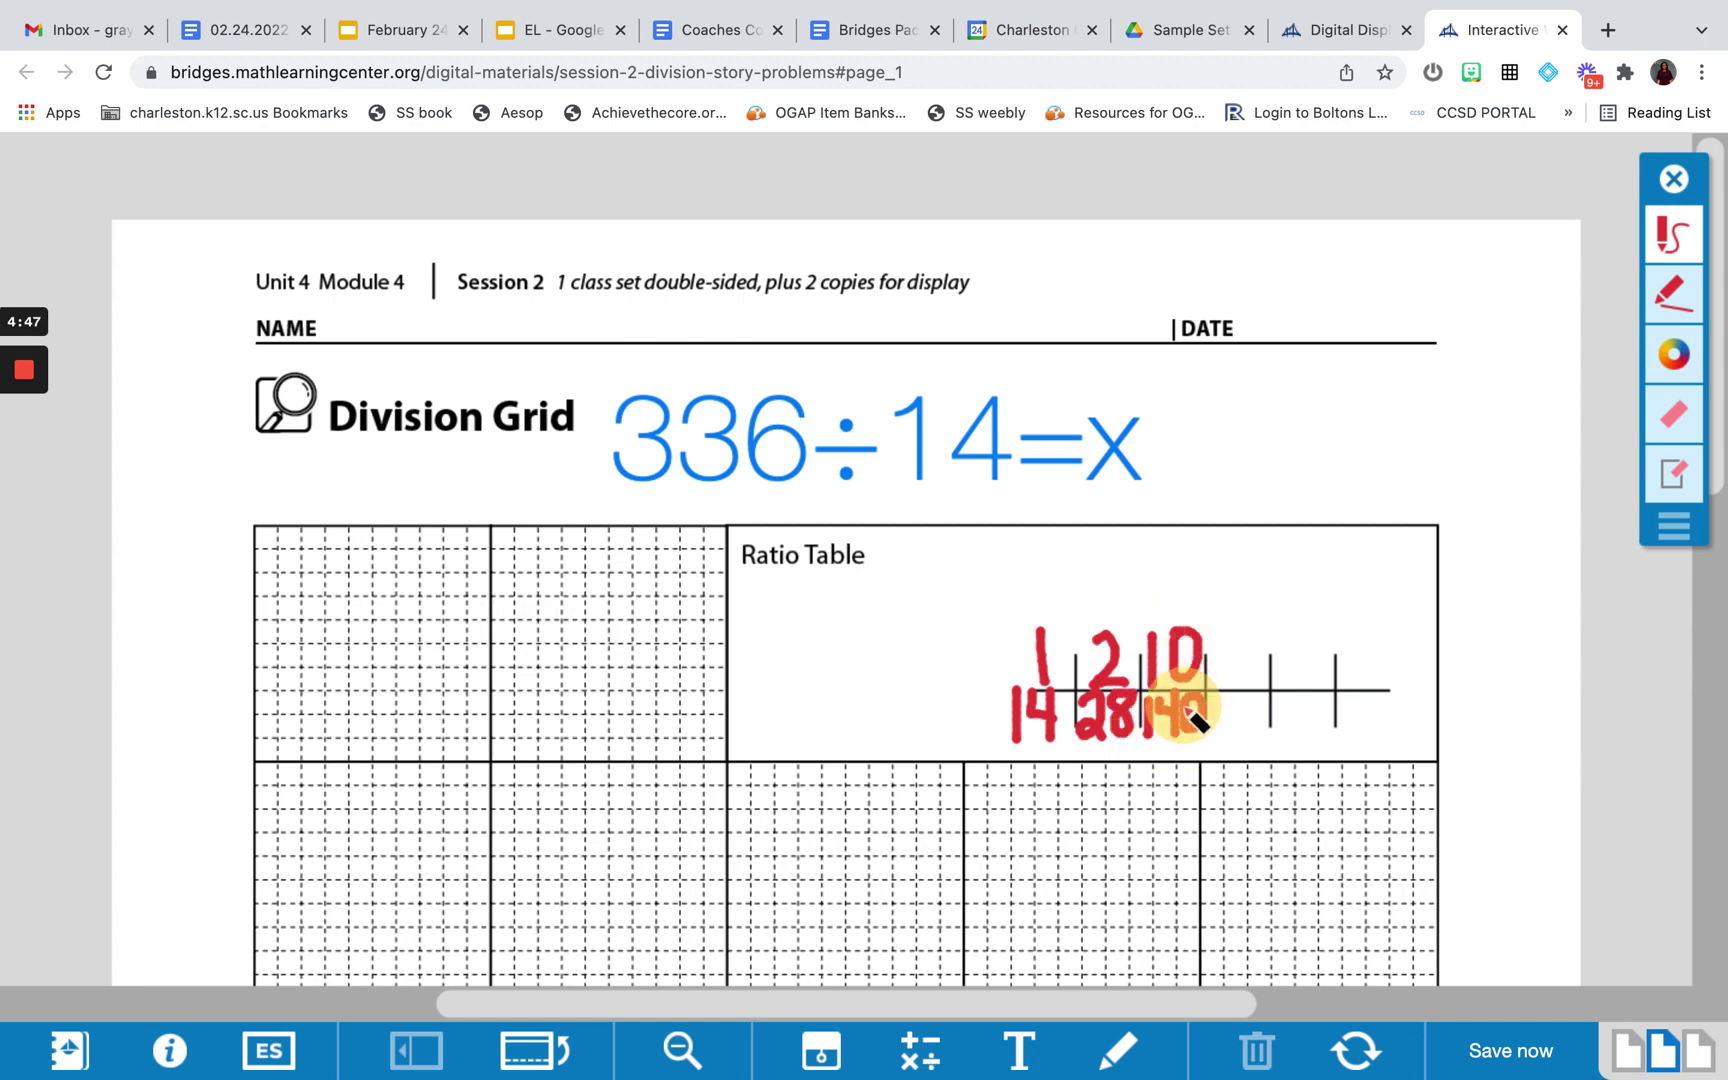
{"action": "mouse_move", "coordinate": [1259, 636]}
{"action": "left_mouse_down"}
{"action": "mouse_move", "coordinate": [1220, 686]}
{"action": "mouse_move", "coordinate": [1230, 738]}
{"action": "mouse_move", "coordinate": [1252, 704]}
{"action": "left_mouse_up"}
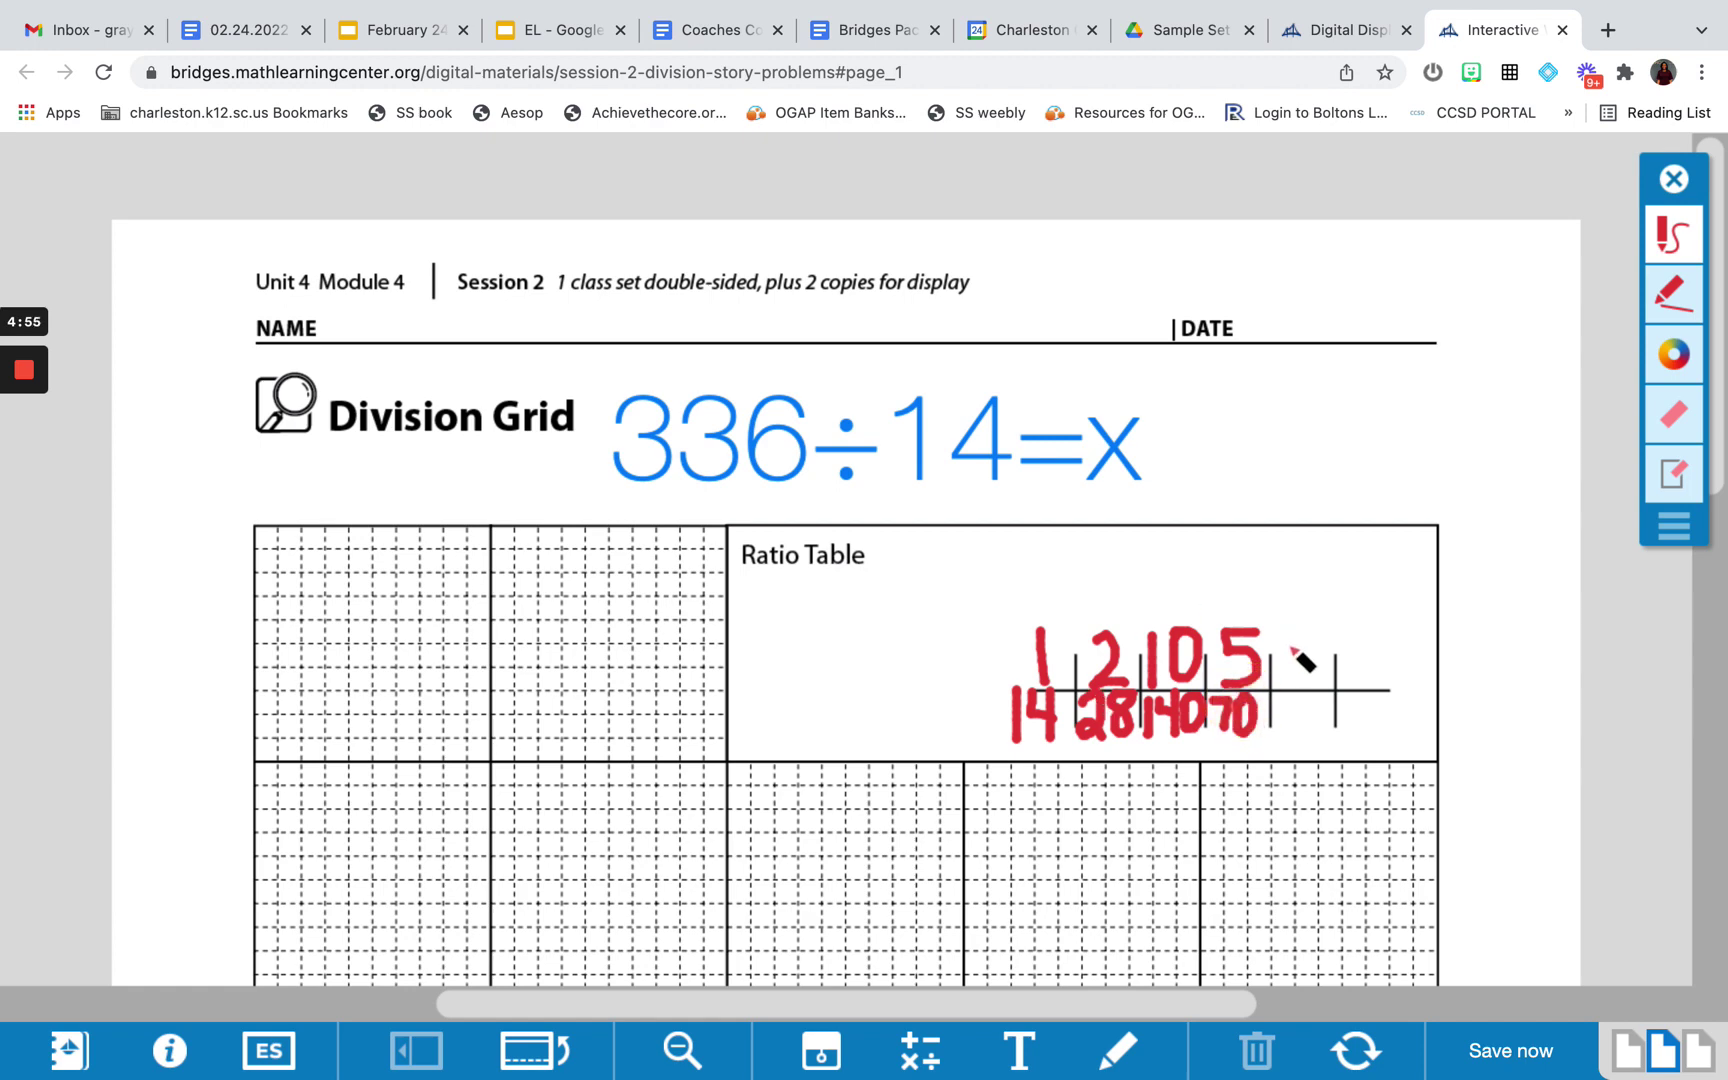
{"action": "mouse_move", "coordinate": [1292, 649]}
{"action": "left_mouse_down"}
{"action": "mouse_move", "coordinate": [1328, 690]}
{"action": "mouse_move", "coordinate": [1319, 638]}
{"action": "left_mouse_up"}
{"action": "mouse_move", "coordinate": [1274, 708]}
{"action": "left_mouse_down"}
{"action": "mouse_move", "coordinate": [1292, 702]}
{"action": "mouse_move", "coordinate": [1298, 737]}
{"action": "mouse_move", "coordinate": [1330, 703]}
{"action": "mouse_move", "coordinate": [1325, 738]}
{"action": "mouse_move", "coordinate": [1333, 705]}
{"action": "left_mouse_up"}
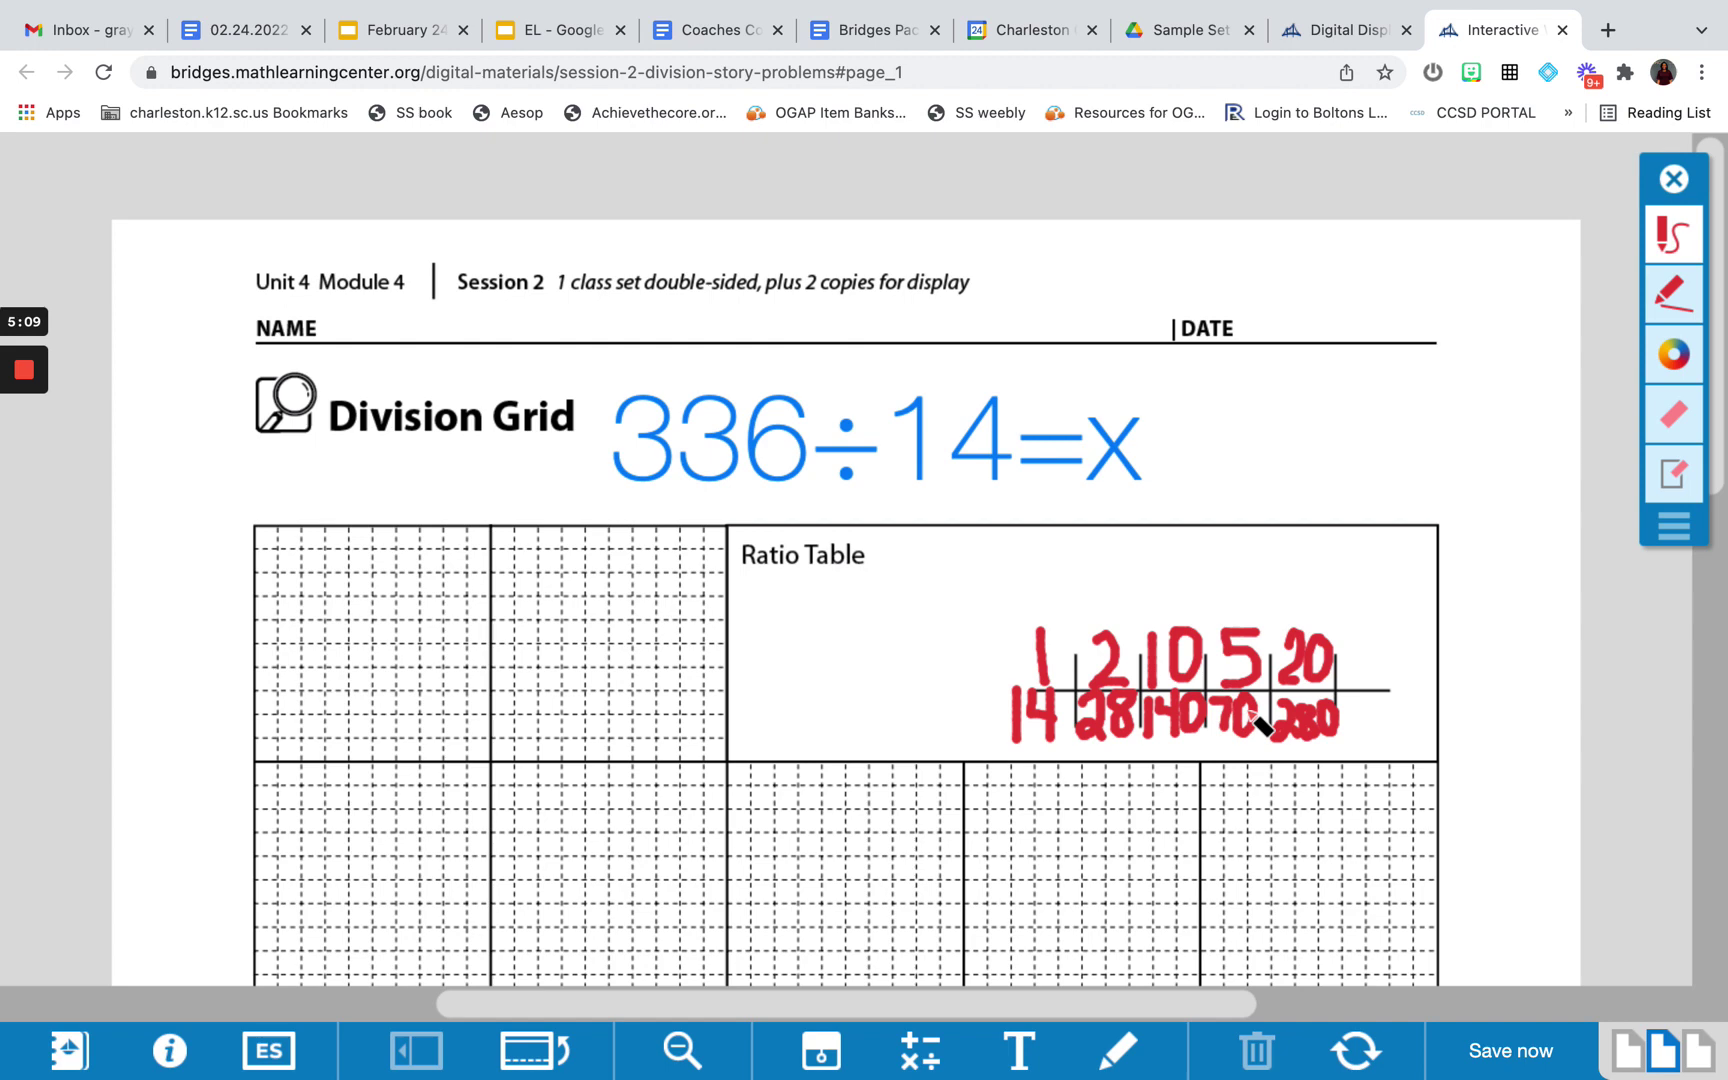
{"action": "scroll", "coordinate": [1277, 572], "scroll_direction": "down", "scroll_amount": 7}
- Draw the rectangle's left side as a straight red line on the grid and label it 14
{"action": "scroll", "coordinate": [1277, 572], "scroll_direction": "up", "scroll_amount": 2}
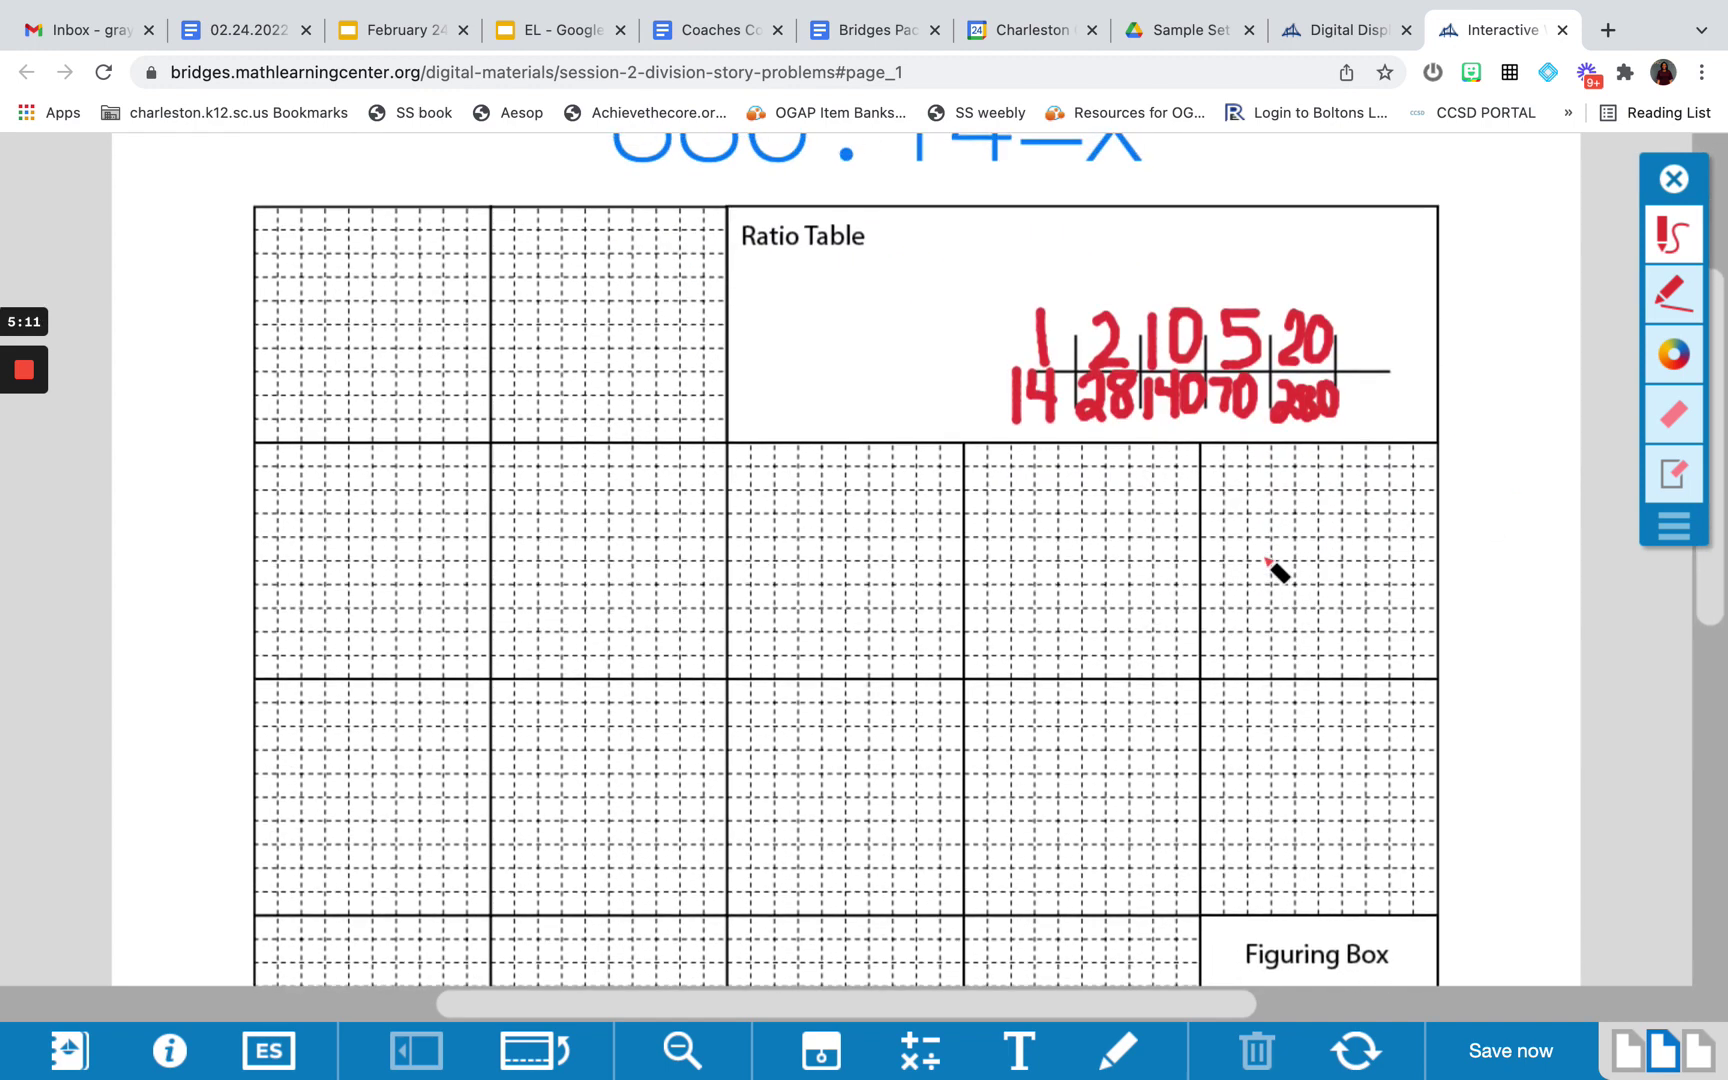
{"action": "left_click", "coordinate": [1684, 294]}
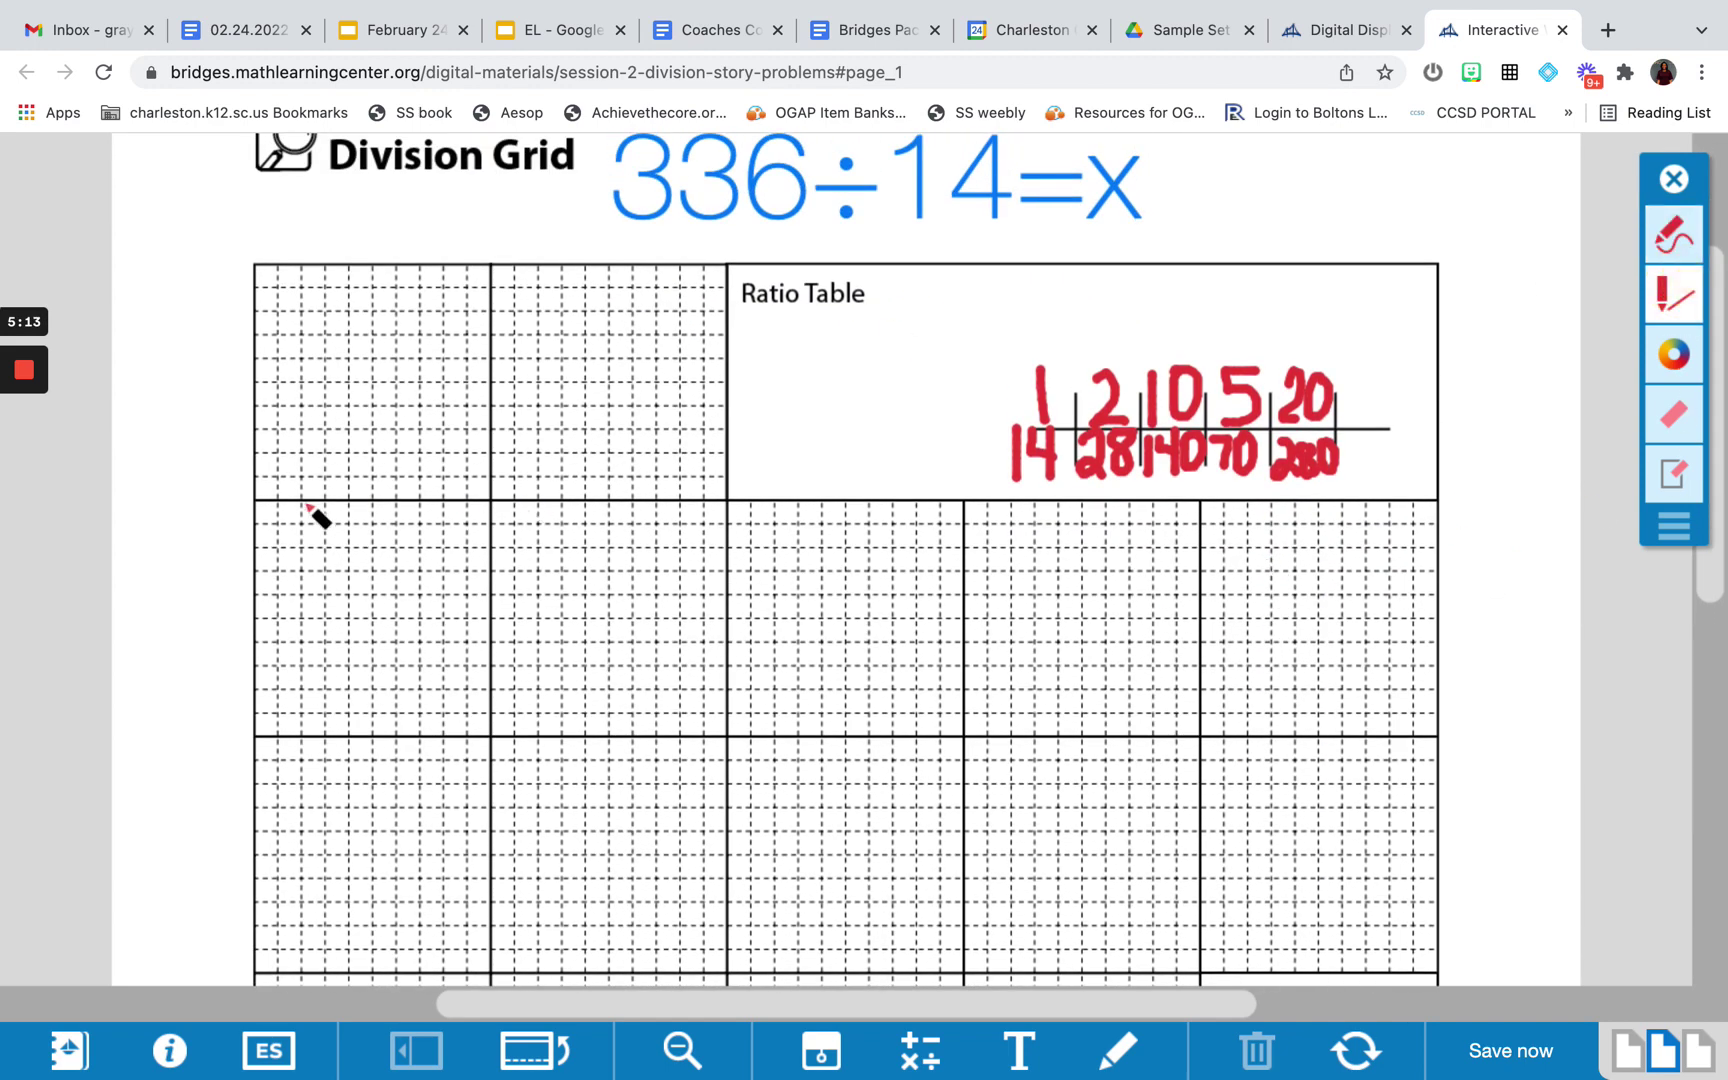
{"action": "left_click_drag", "start_coordinate": [259, 503], "coordinate": [258, 832]}
{"action": "left_click", "coordinate": [1681, 252]}
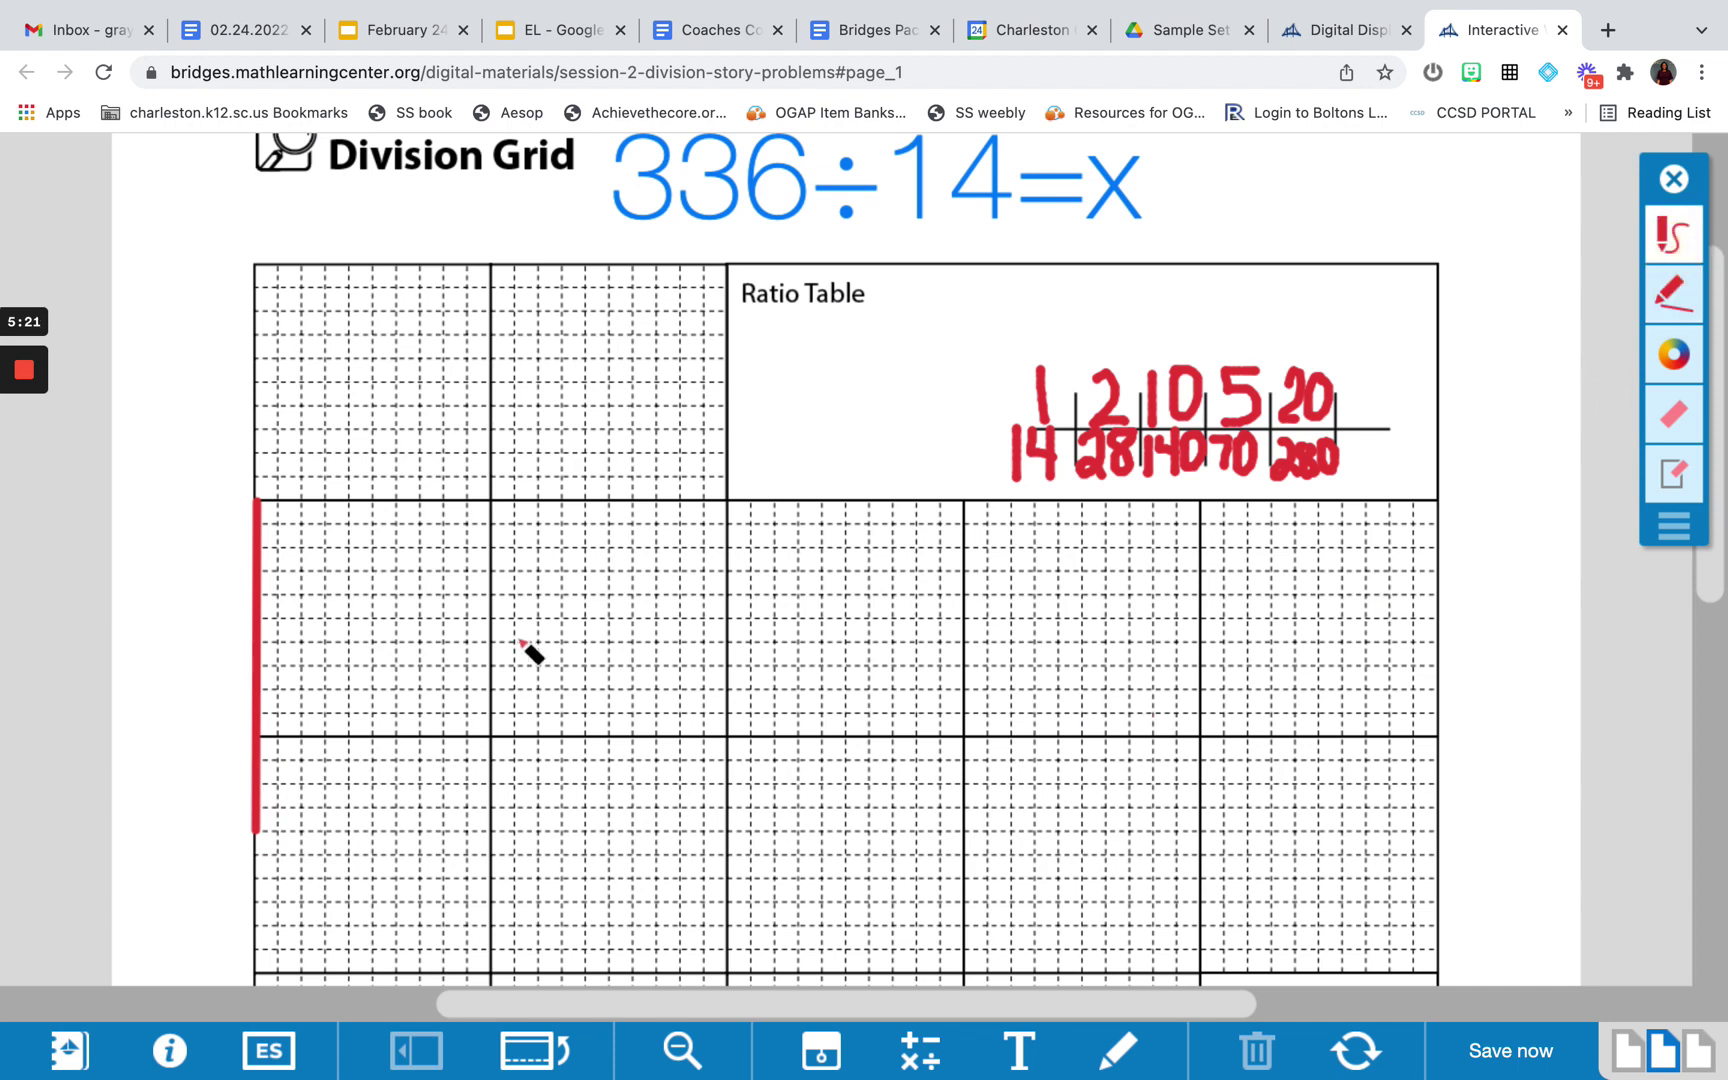
{"action": "left_click_drag", "start_coordinate": [128, 606], "coordinate": [128, 740]}
{"action": "mouse_move", "coordinate": [155, 605]}
{"action": "left_mouse_down"}
{"action": "mouse_move", "coordinate": [158, 660]}
{"action": "mouse_move", "coordinate": [215, 668]}
{"action": "left_mouse_up"}
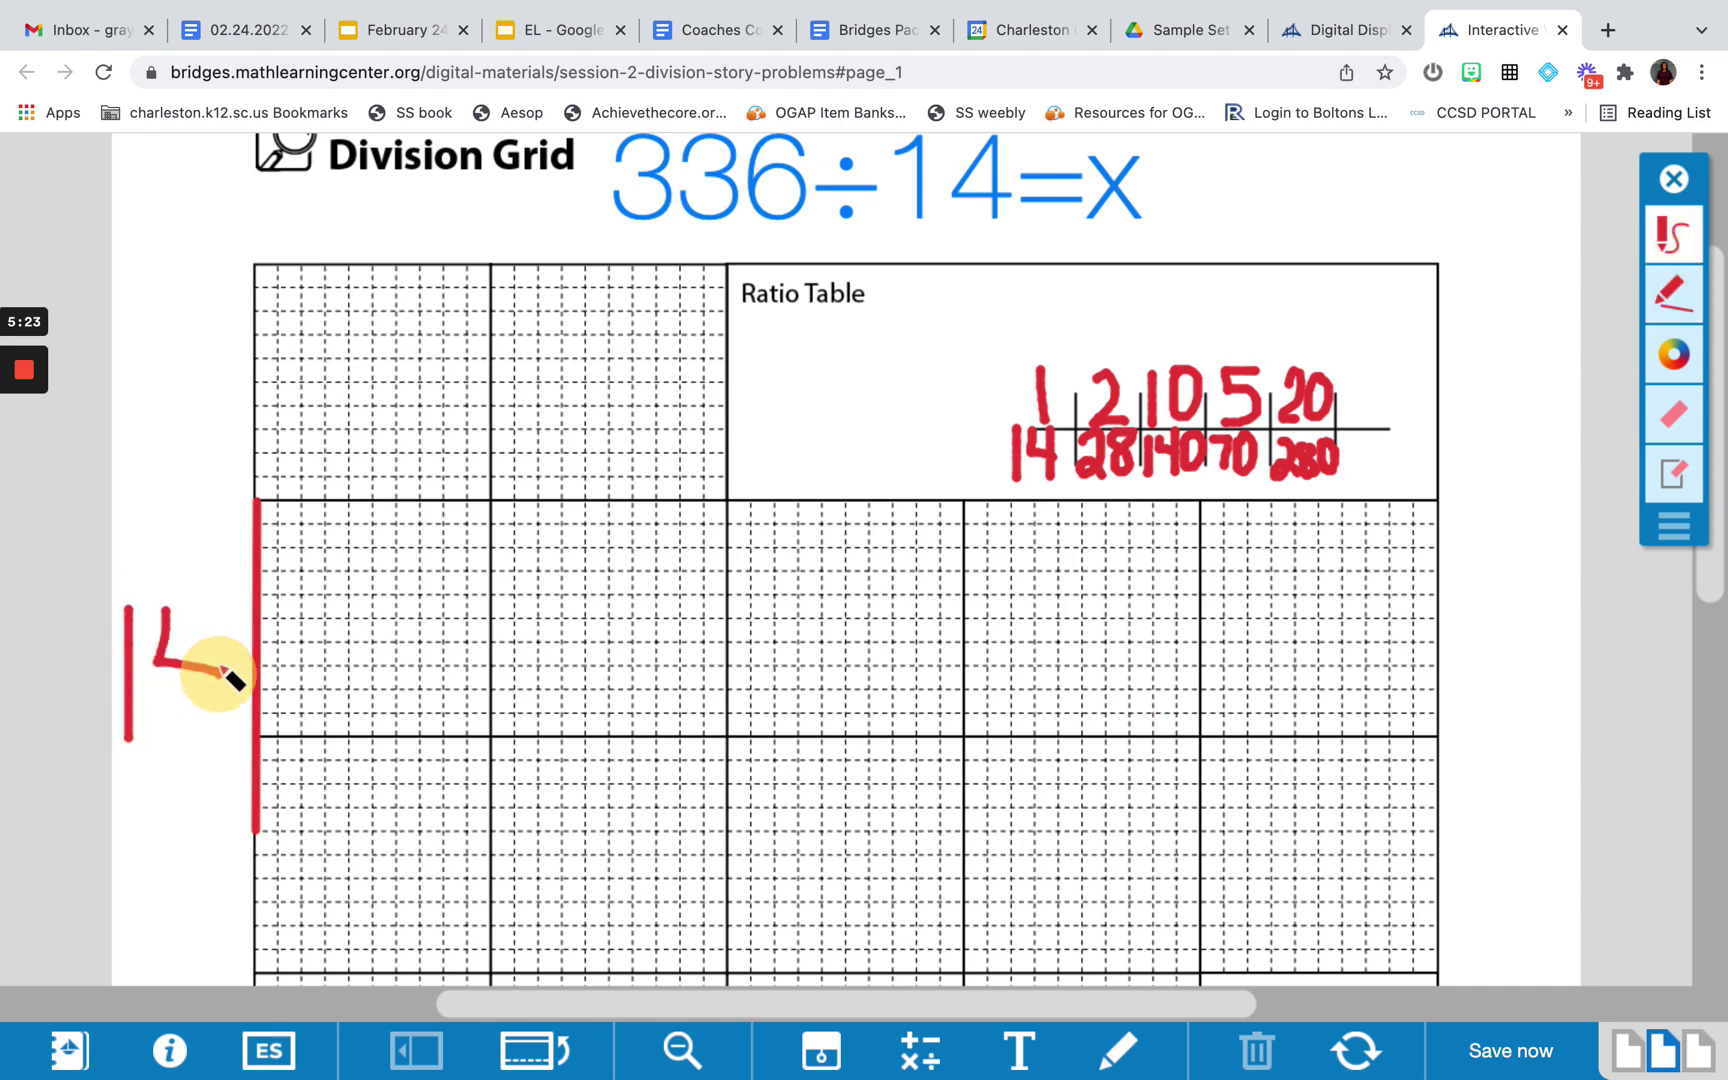
{"action": "left_click_drag", "start_coordinate": [216, 602], "coordinate": [218, 747]}
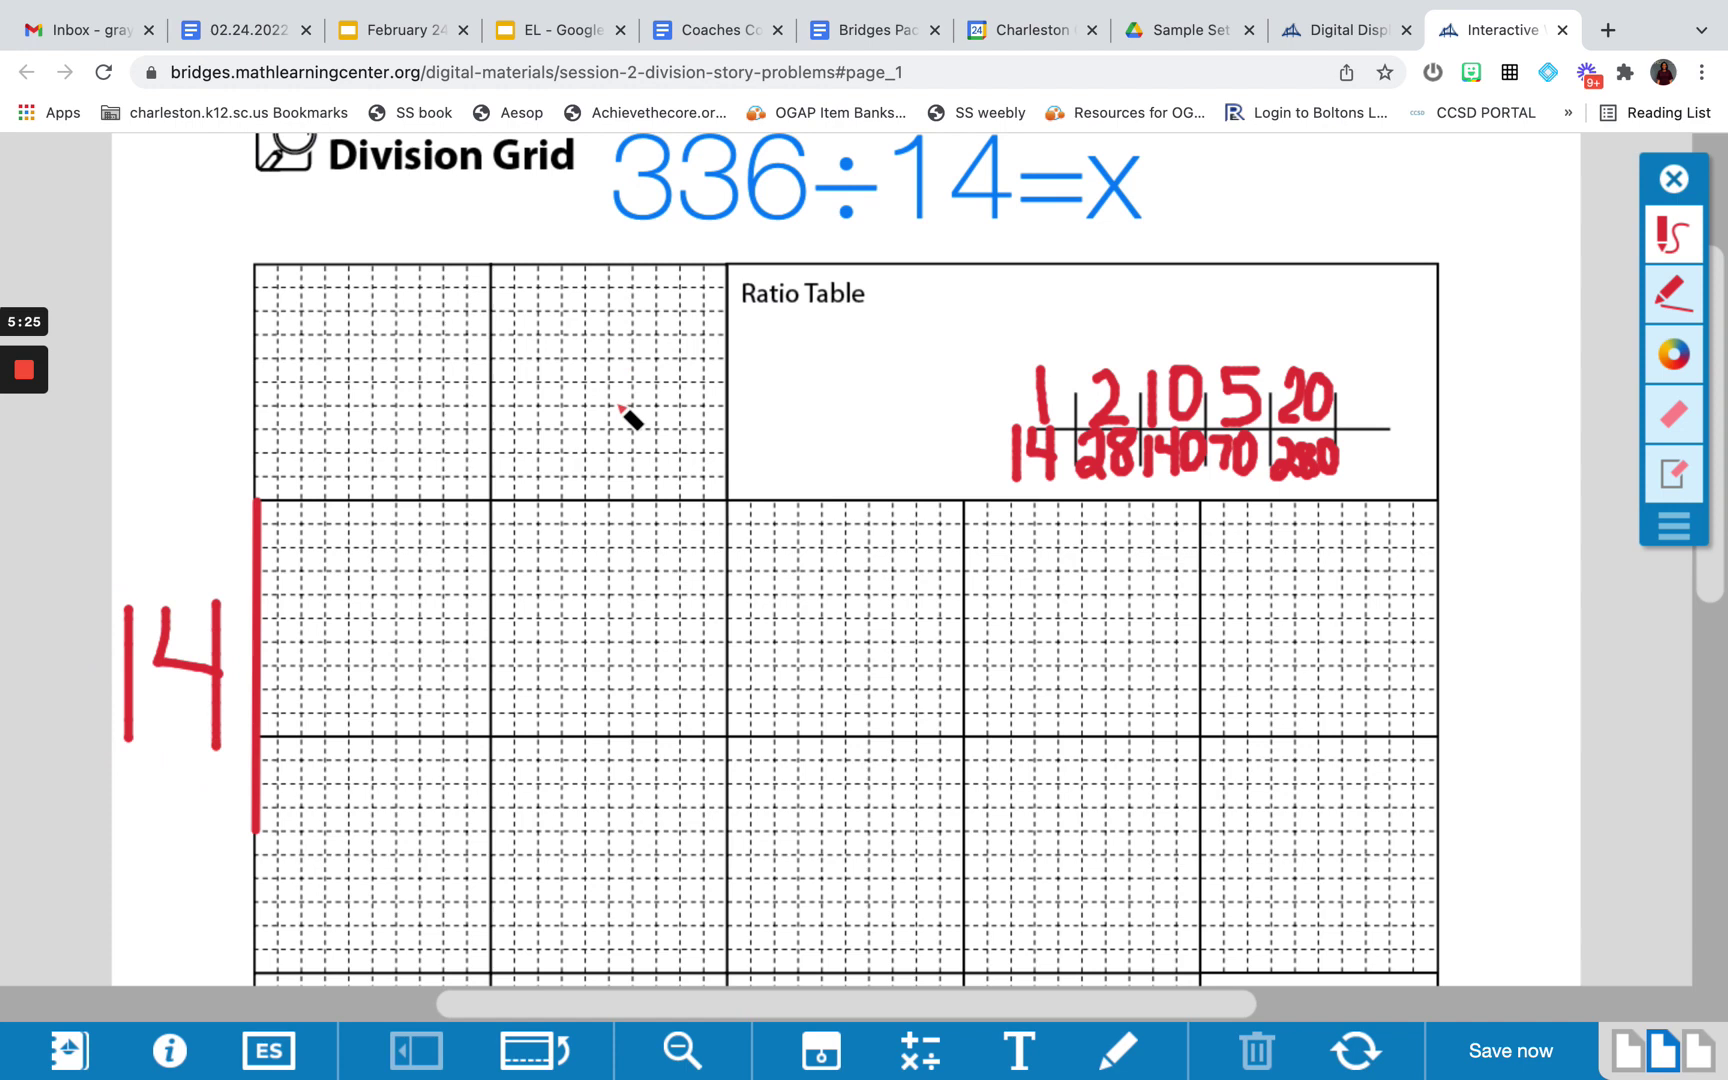
- Close the rectangle with straight top, right and bottom edges
{"action": "left_click", "coordinate": [1679, 298]}
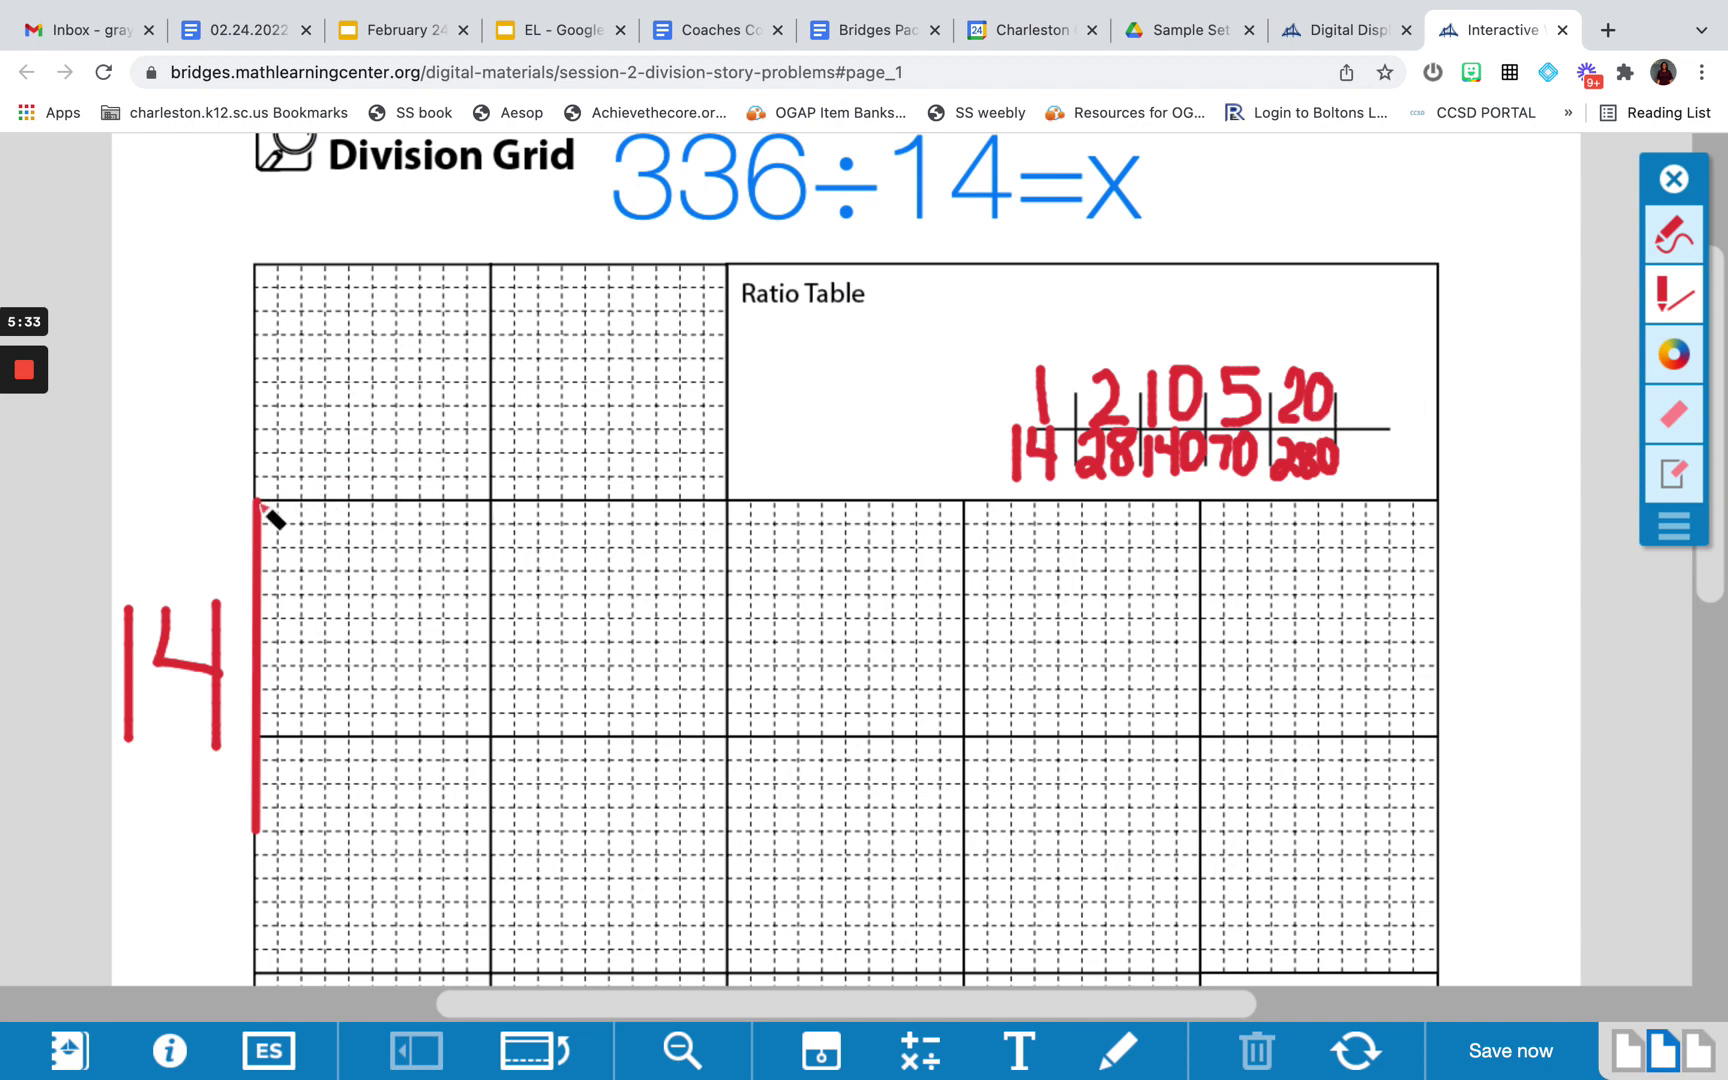
{"action": "left_click_drag", "start_coordinate": [262, 506], "coordinate": [727, 504]}
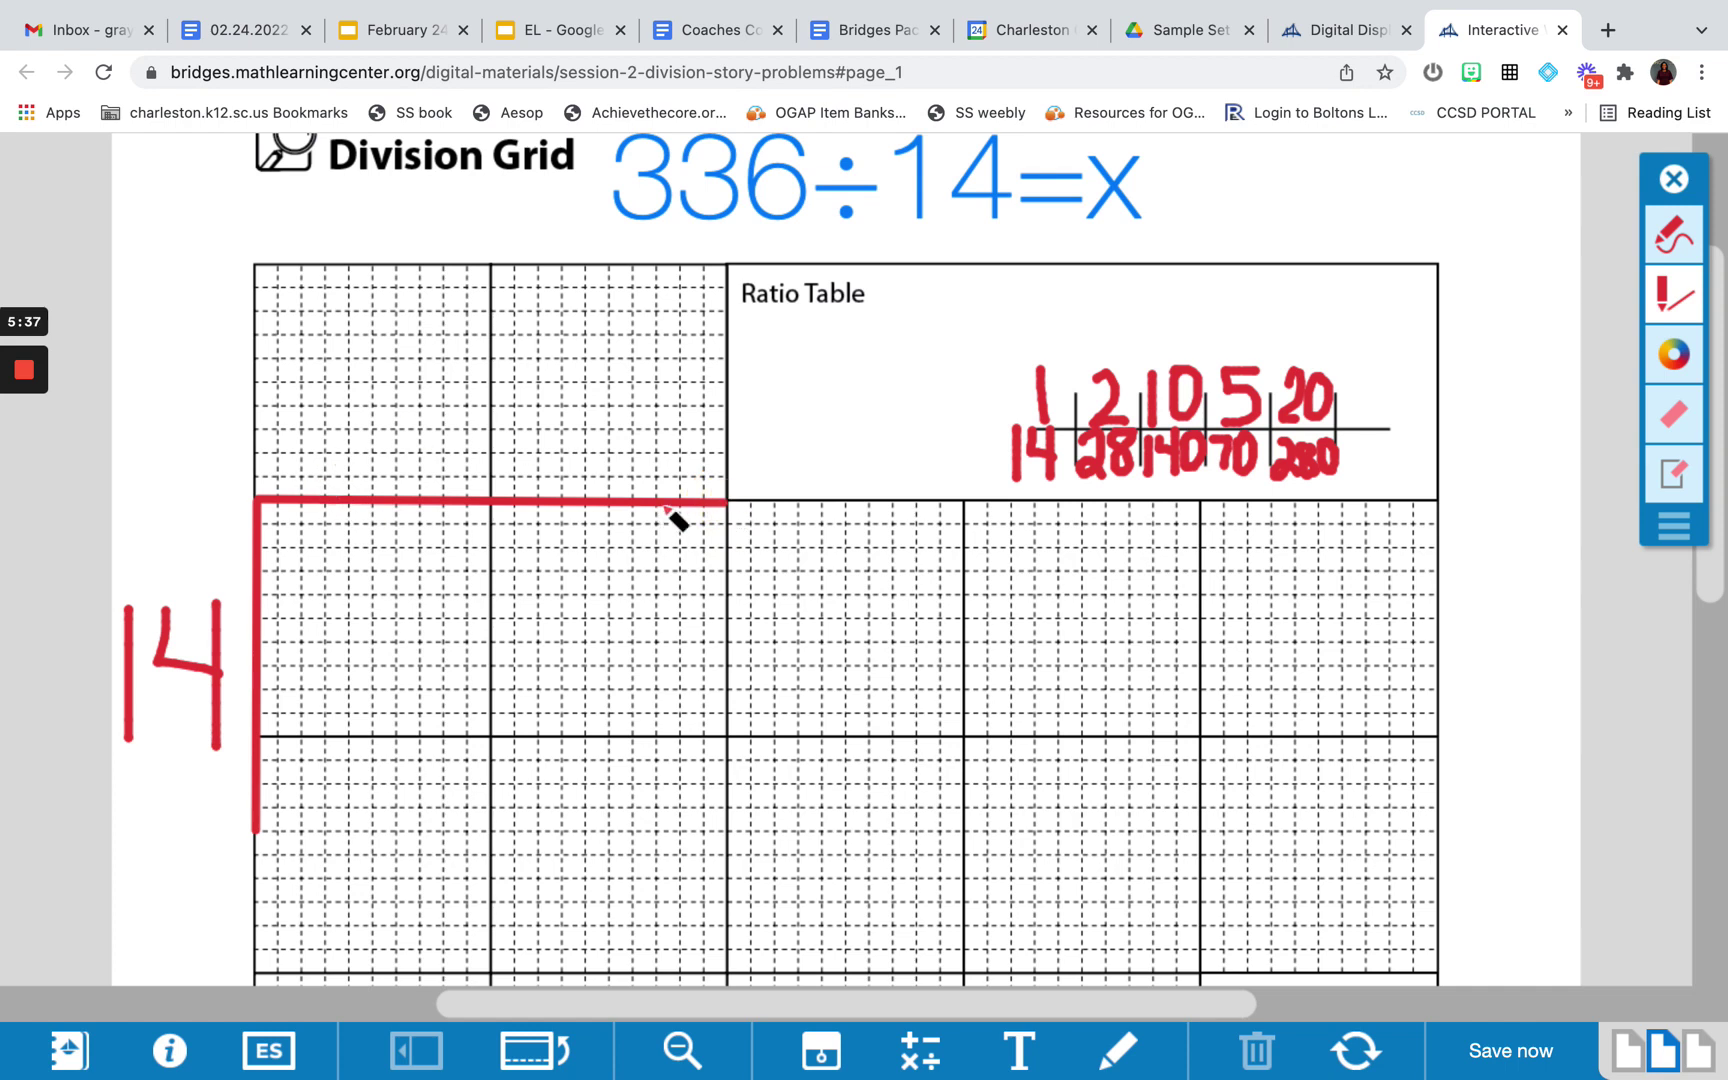
{"action": "left_click_drag", "start_coordinate": [728, 505], "coordinate": [728, 832]}
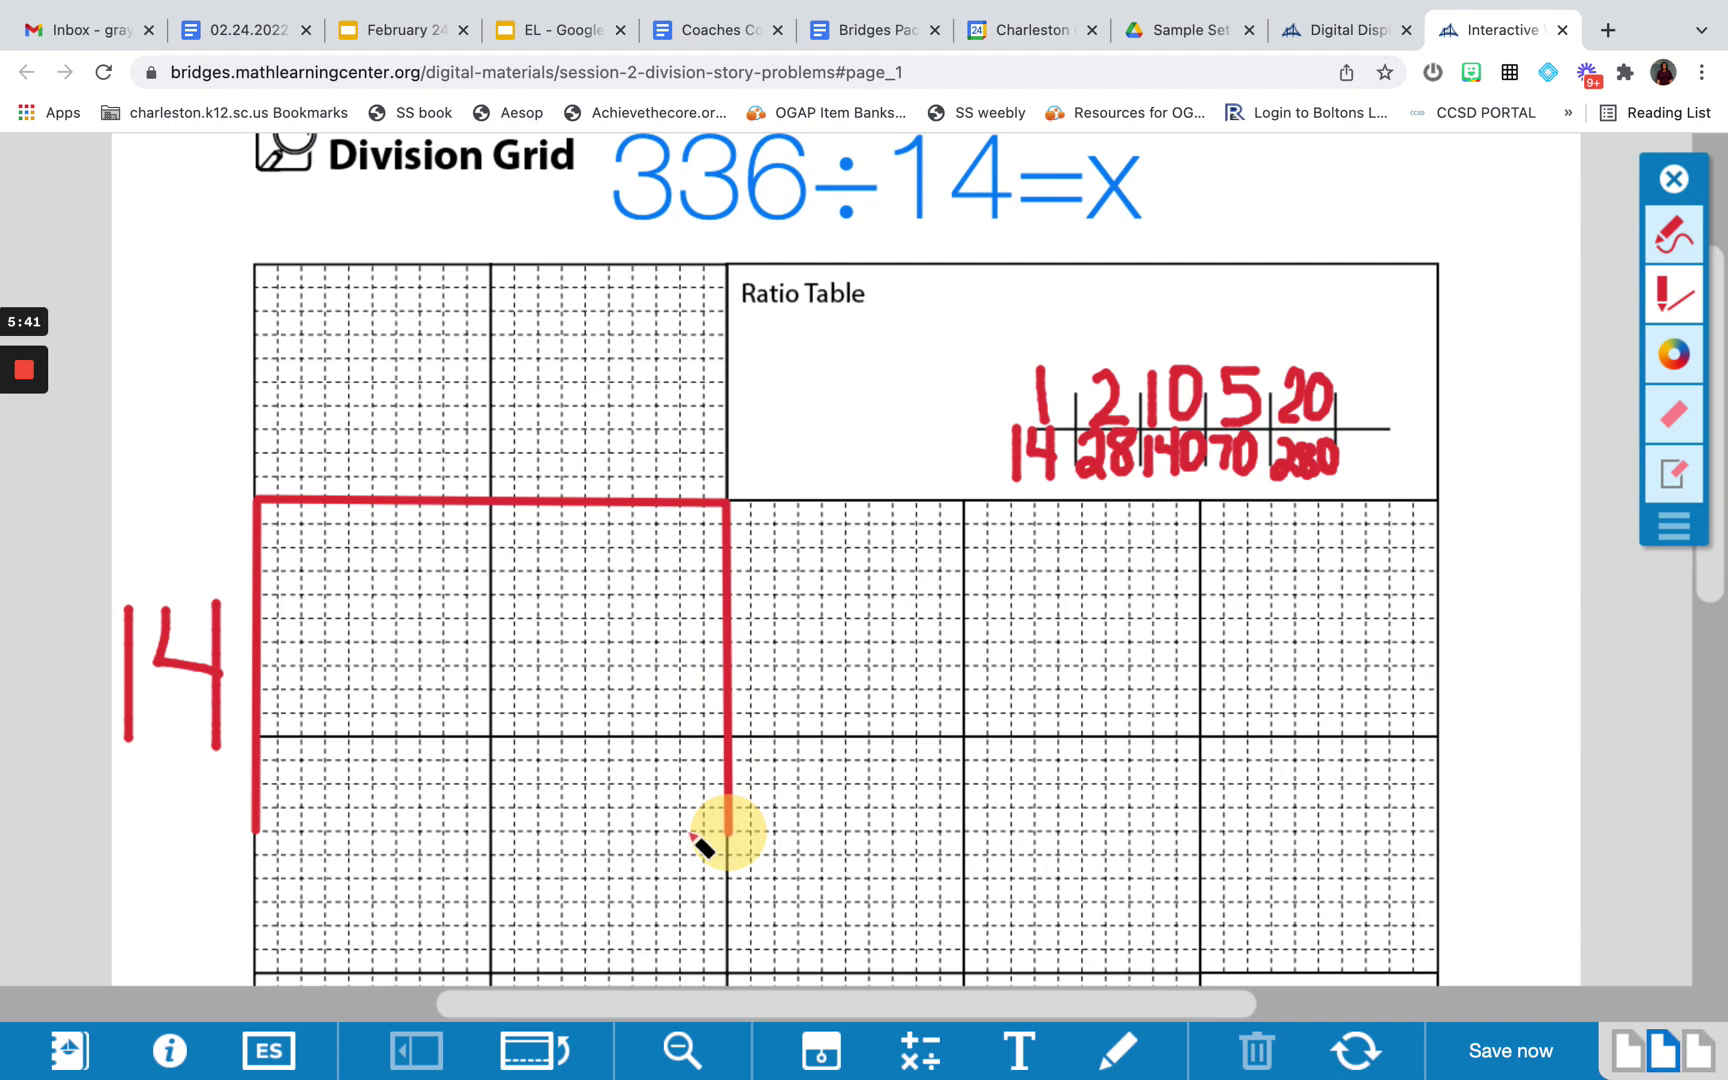
{"action": "left_click_drag", "start_coordinate": [257, 831], "coordinate": [727, 830]}
- Write 280 inside the rectangle and 20 above it
{"action": "left_click", "coordinate": [1675, 236]}
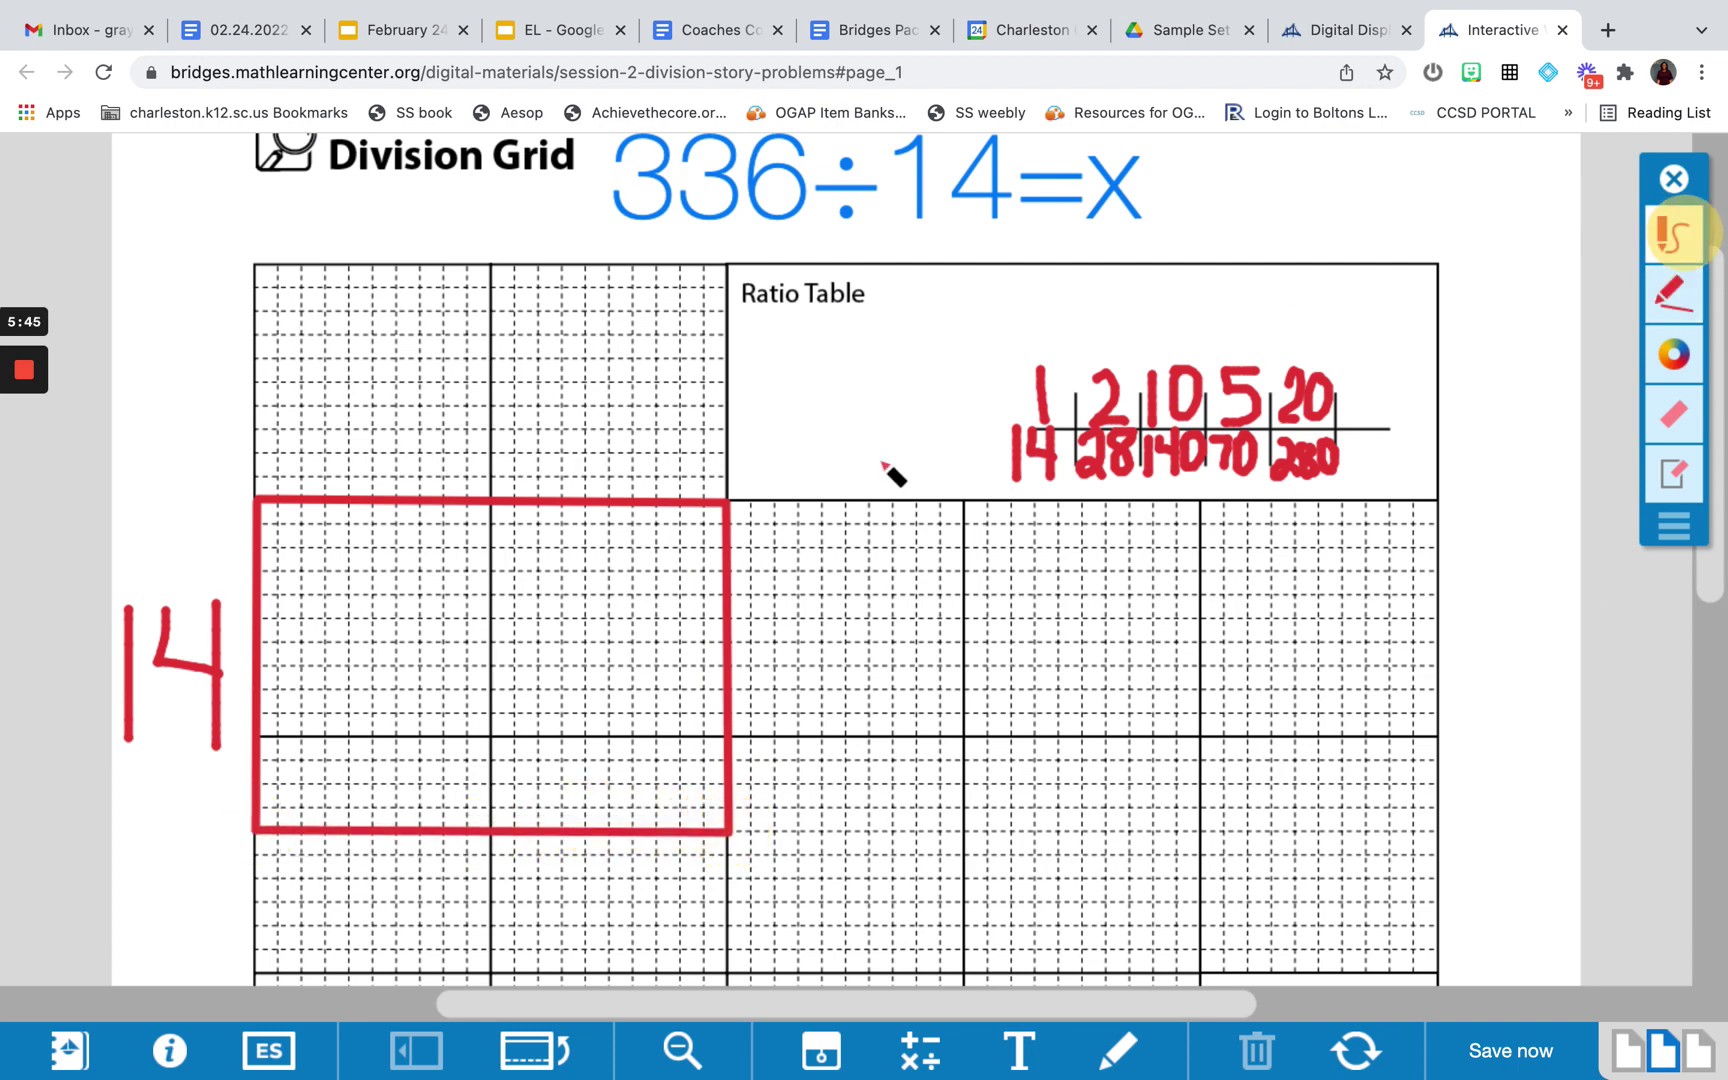
{"action": "mouse_move", "coordinate": [393, 626]}
{"action": "left_mouse_down"}
{"action": "mouse_move", "coordinate": [462, 636]}
{"action": "mouse_move", "coordinate": [462, 716]}
{"action": "left_mouse_up"}
{"action": "mouse_move", "coordinate": [520, 620]}
{"action": "left_mouse_down"}
{"action": "mouse_move", "coordinate": [525, 694]}
{"action": "mouse_move", "coordinate": [521, 616]}
{"action": "left_mouse_up"}
{"action": "mouse_move", "coordinate": [600, 612]}
{"action": "left_mouse_down"}
{"action": "mouse_move", "coordinate": [579, 725]}
{"action": "mouse_move", "coordinate": [586, 617]}
{"action": "left_mouse_up"}
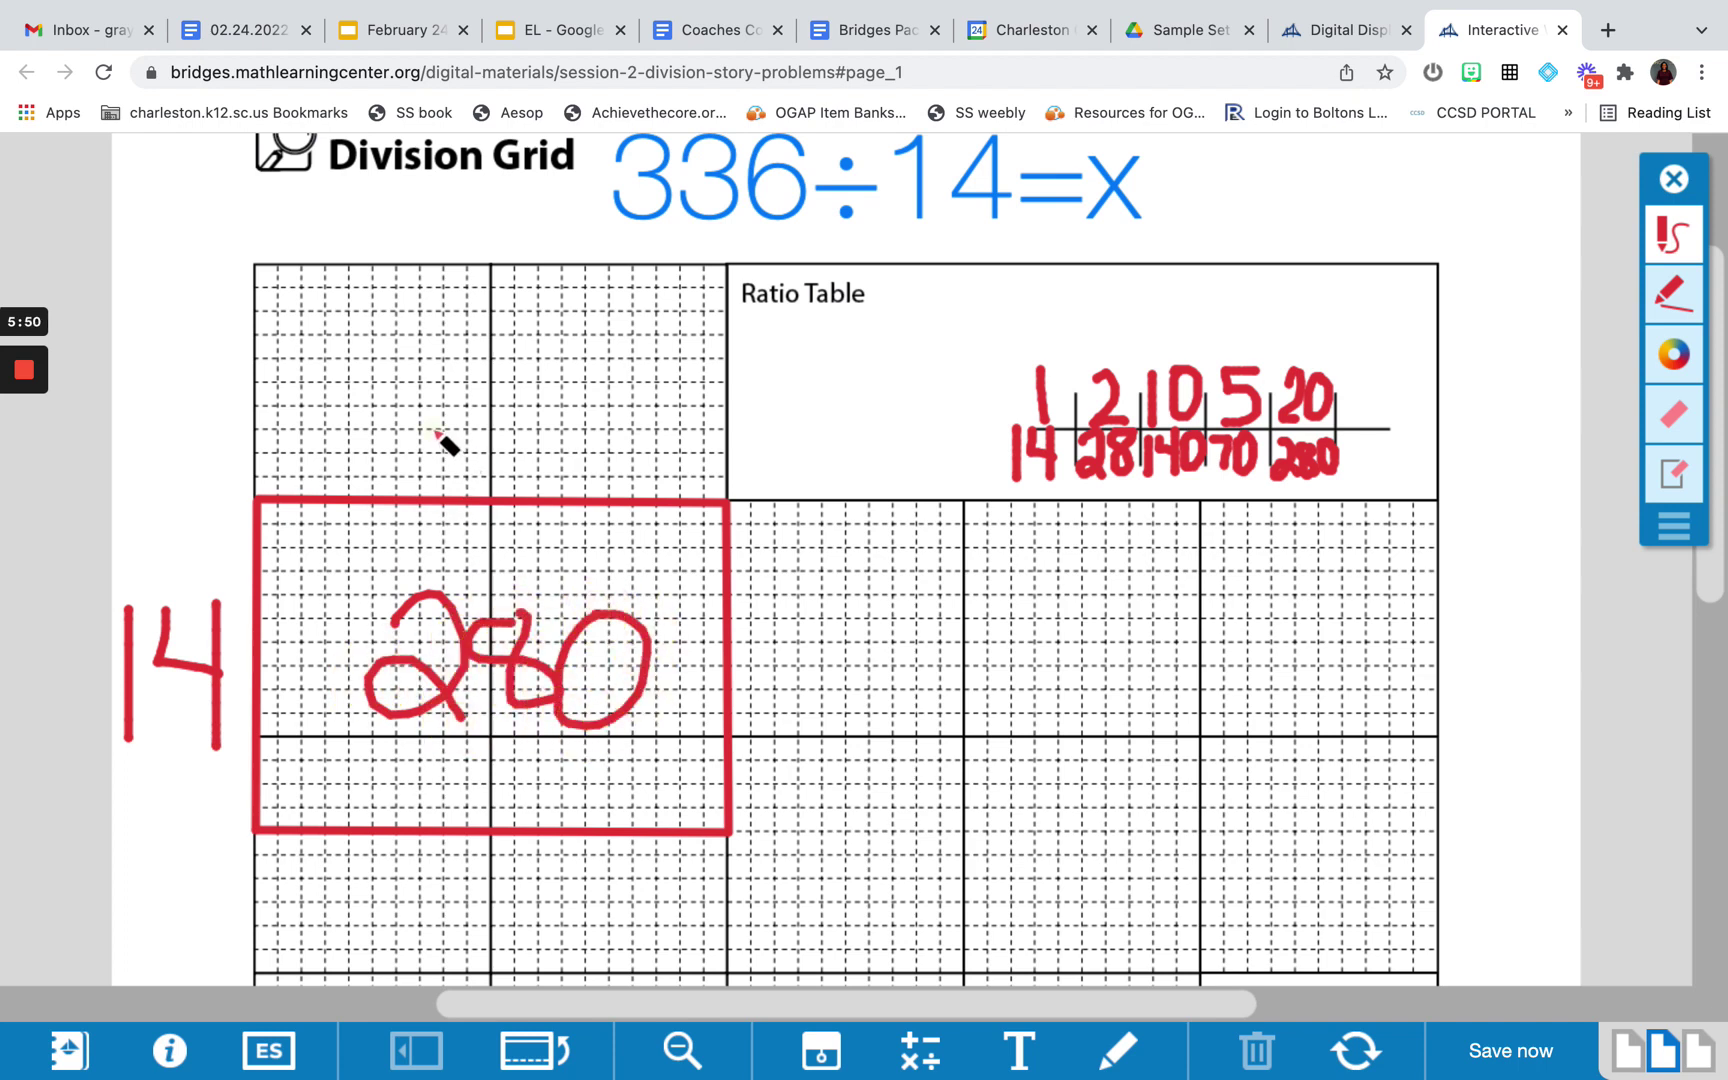
{"action": "mouse_move", "coordinate": [437, 432]}
{"action": "left_mouse_down"}
{"action": "mouse_move", "coordinate": [444, 490]}
{"action": "mouse_move", "coordinate": [488, 488]}
{"action": "left_mouse_up"}
{"action": "mouse_move", "coordinate": [524, 418]}
{"action": "left_mouse_down"}
{"action": "mouse_move", "coordinate": [540, 486]}
{"action": "mouse_move", "coordinate": [517, 410]}
{"action": "left_mouse_up"}
{"action": "scroll", "coordinate": [1022, 668], "scroll_direction": "down", "scroll_amount": 4}
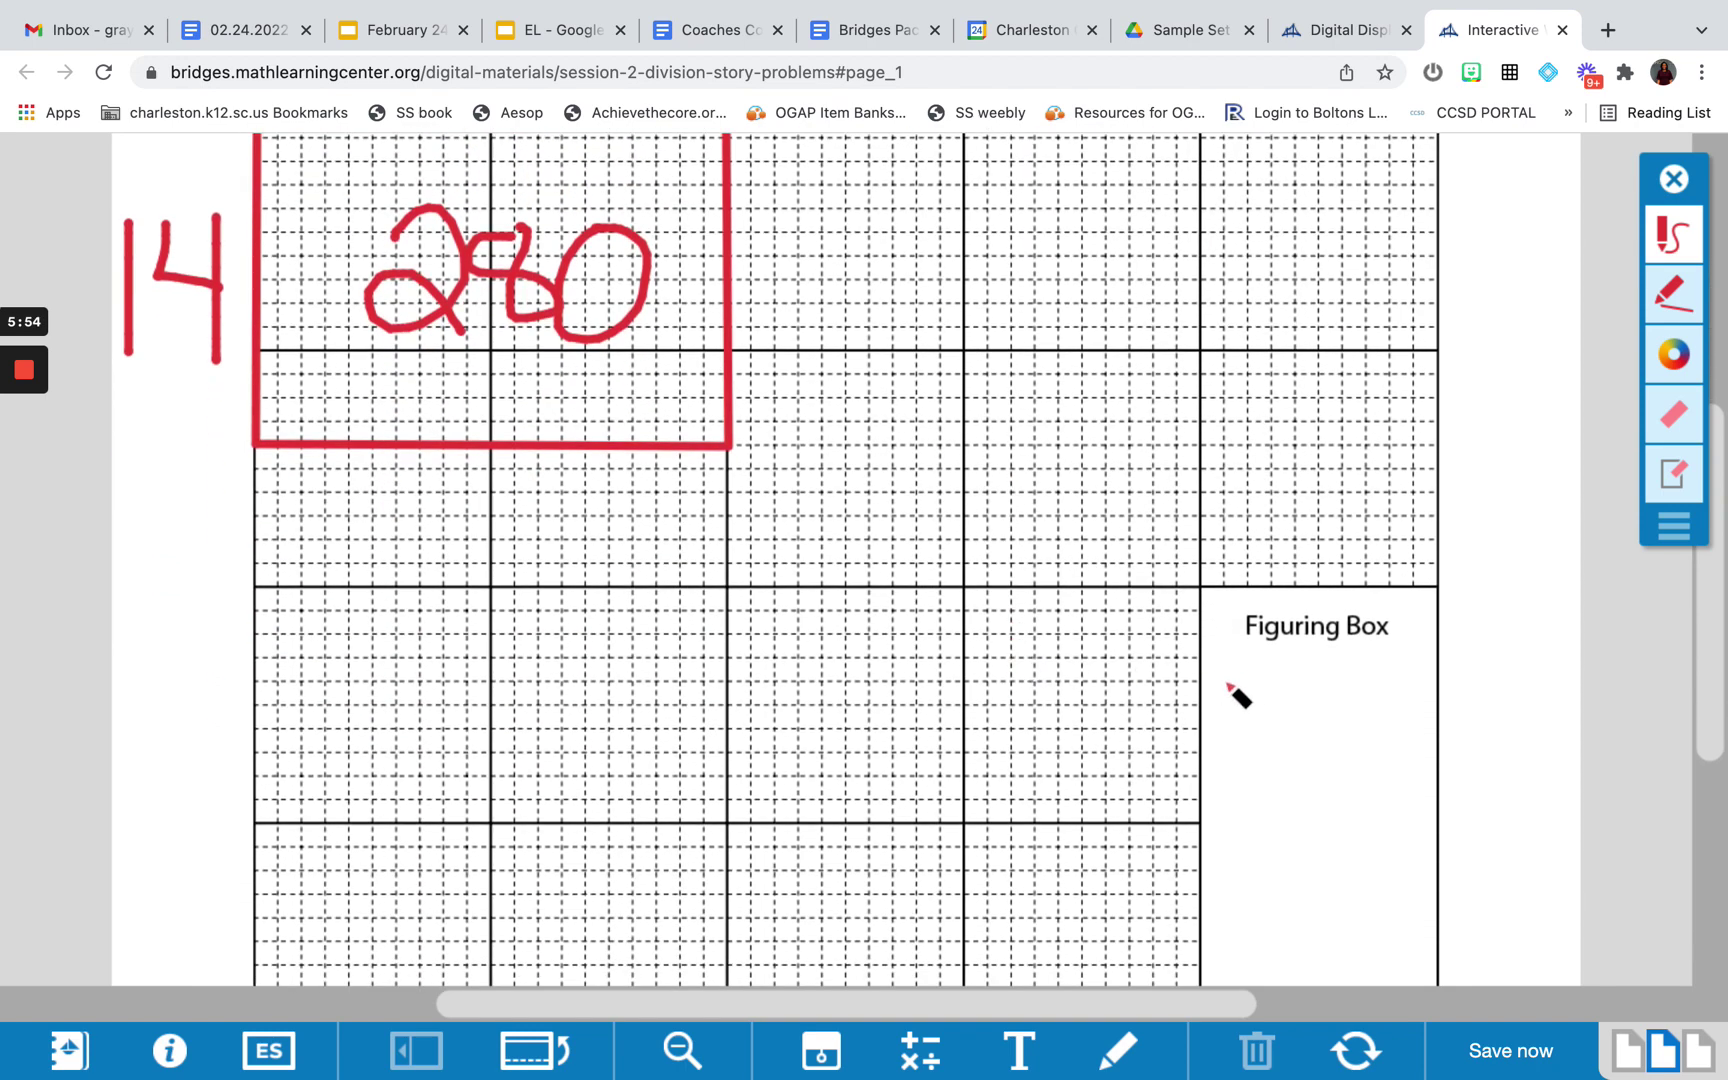
{"action": "mouse_move", "coordinate": [1225, 680]}
{"action": "left_mouse_down"}
{"action": "mouse_move", "coordinate": [1250, 678]}
{"action": "mouse_move", "coordinate": [1225, 748]}
{"action": "left_mouse_up"}
{"action": "mouse_move", "coordinate": [1290, 672]}
{"action": "left_mouse_down"}
{"action": "mouse_move", "coordinate": [1316, 688]}
{"action": "mouse_move", "coordinate": [1282, 748]}
{"action": "left_mouse_up"}
{"action": "left_click_drag", "start_coordinate": [1360, 680], "coordinate": [1385, 748]}
{"action": "left_click_drag", "start_coordinate": [1222, 790], "coordinate": [1275, 852]}
{"action": "mouse_move", "coordinate": [1325, 777]}
{"action": "left_mouse_down"}
{"action": "mouse_move", "coordinate": [1303, 785]}
{"action": "mouse_move", "coordinate": [1331, 810]}
{"action": "mouse_move", "coordinate": [1325, 790]}
{"action": "mouse_move", "coordinate": [1427, 818]}
{"action": "mouse_move", "coordinate": [1372, 772]}
{"action": "left_mouse_up"}
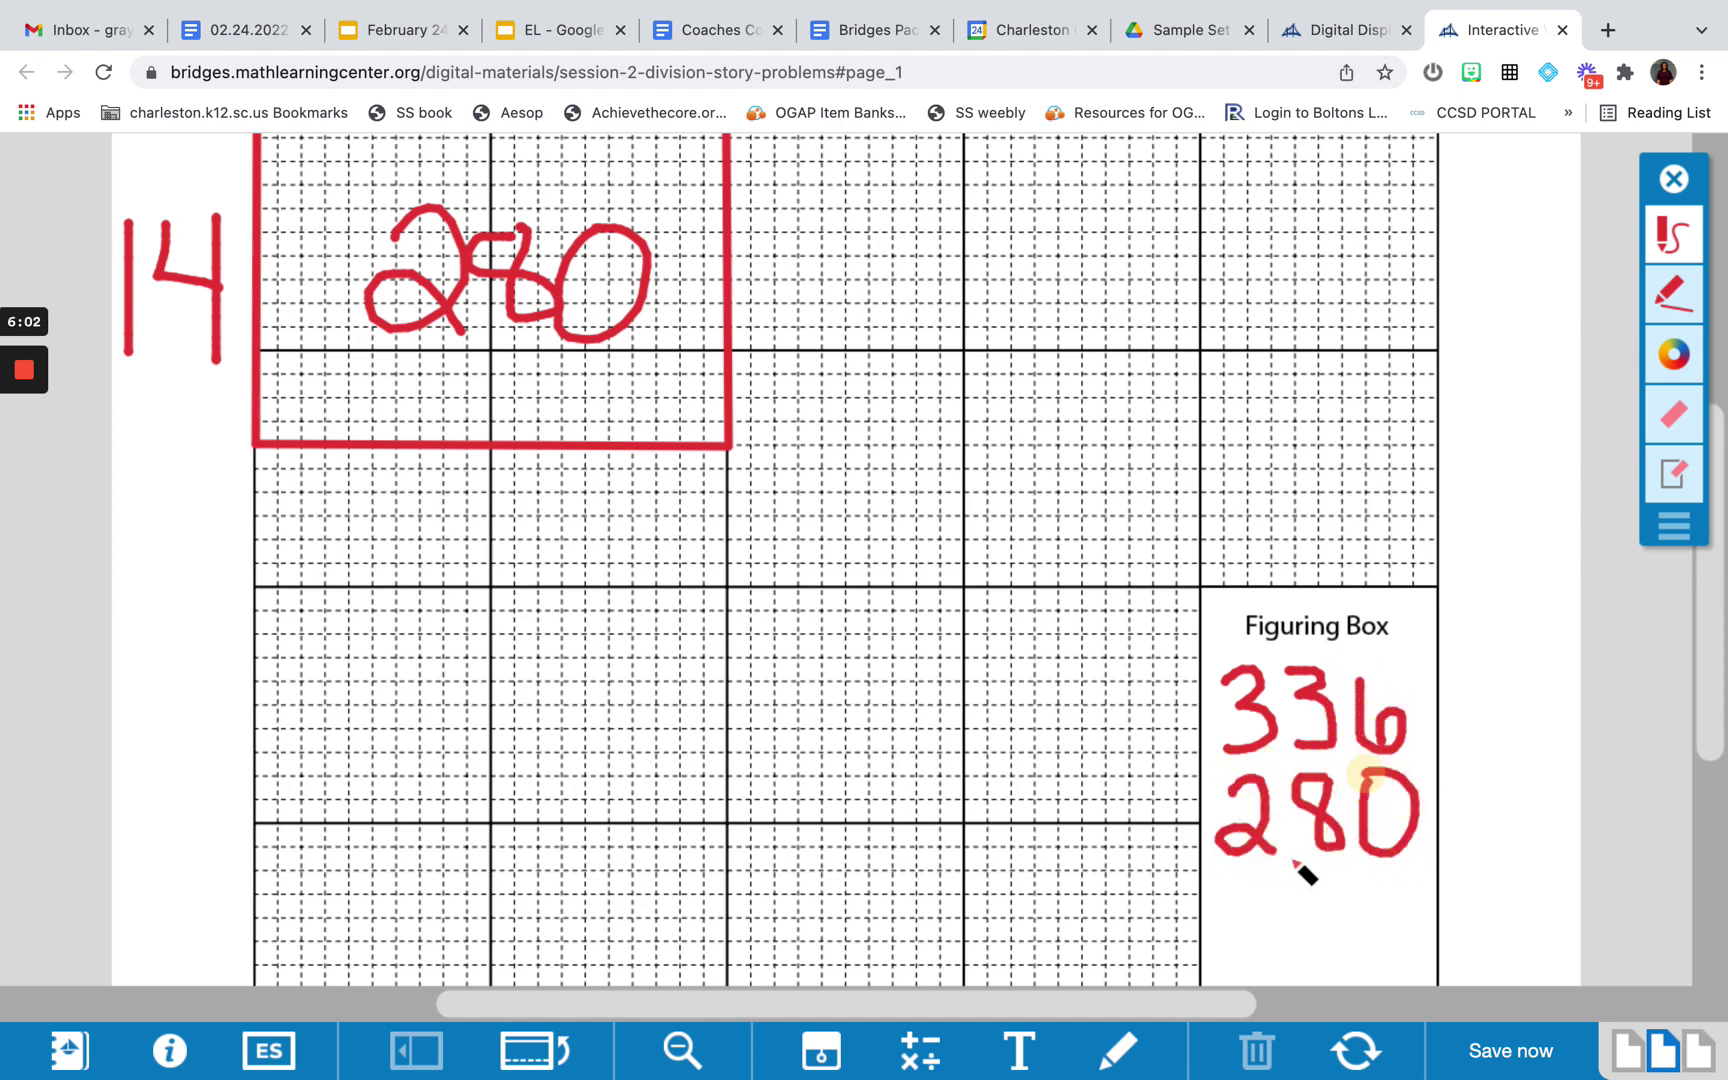
{"action": "mouse_move", "coordinate": [1208, 883]}
{"action": "left_mouse_down"}
{"action": "mouse_move", "coordinate": [1442, 883]}
{"action": "mouse_move", "coordinate": [1438, 948]}
{"action": "mouse_move", "coordinate": [1402, 955]}
{"action": "left_mouse_up"}
{"action": "left_click_drag", "start_coordinate": [1157, 845], "coordinate": [1185, 845]}
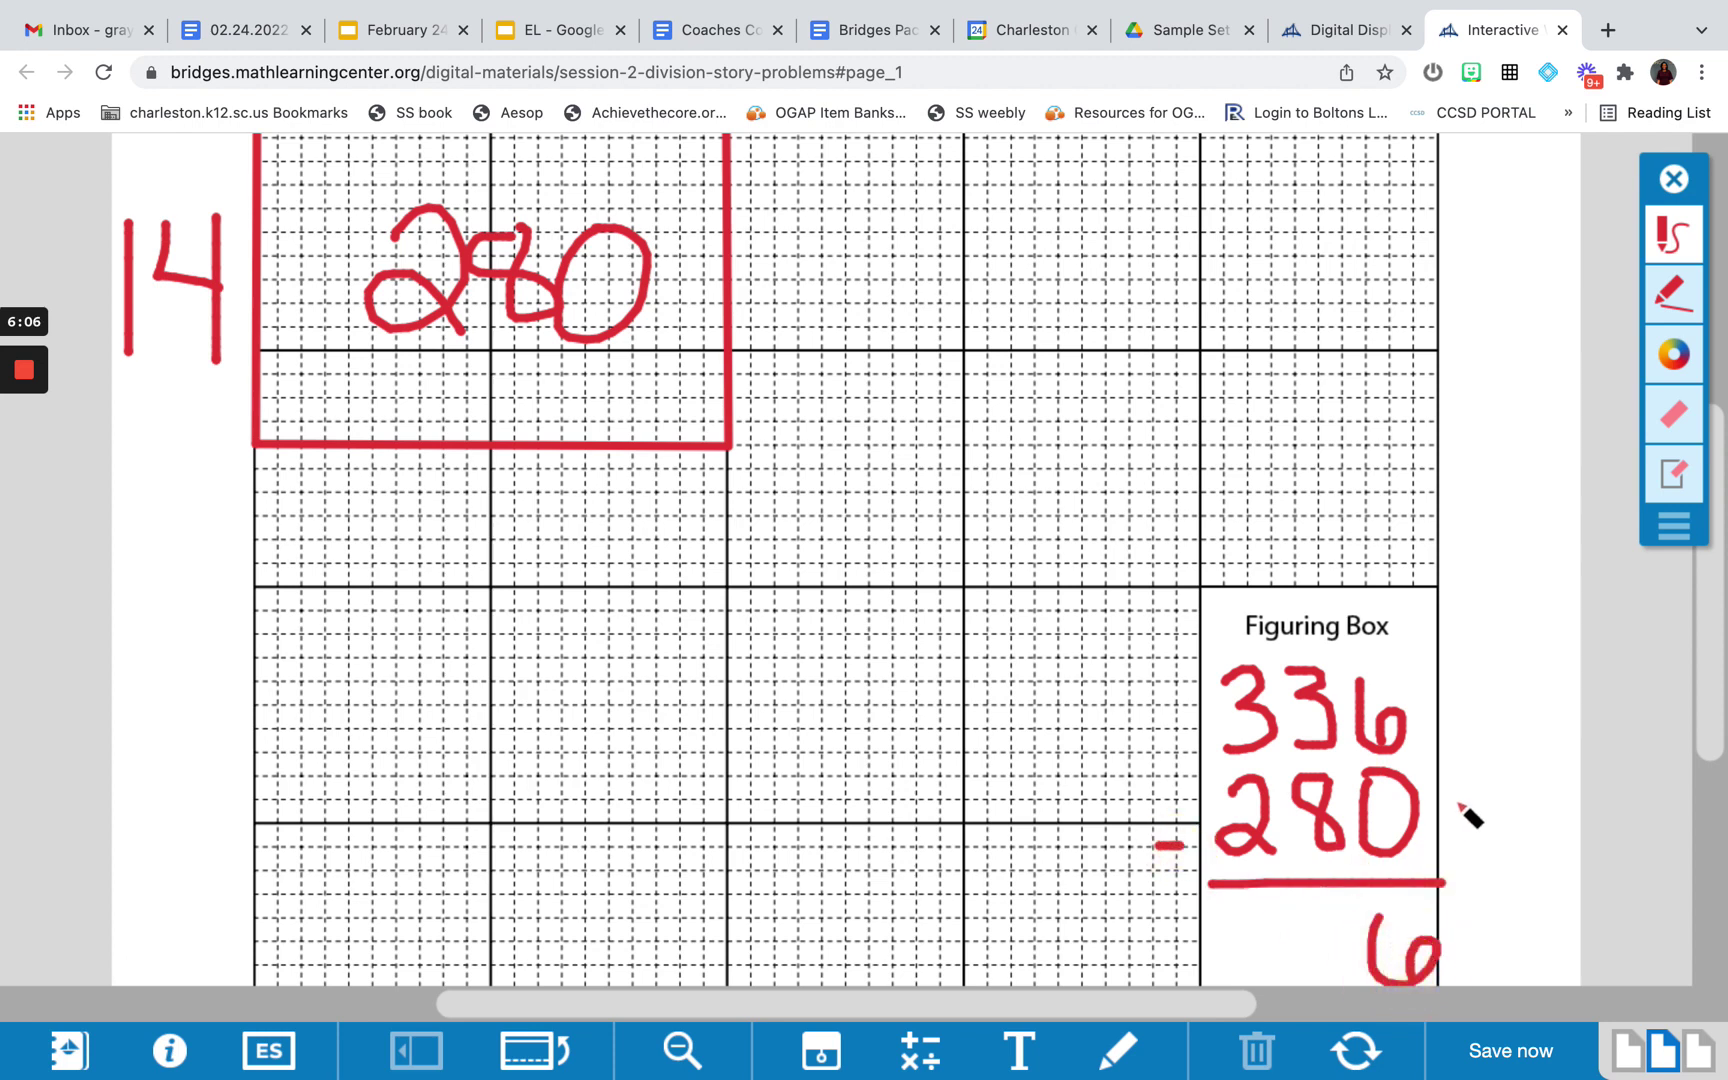
{"action": "scroll", "coordinate": [1470, 818], "scroll_direction": "down", "scroll_amount": 2}
{"action": "mouse_move", "coordinate": [1190, 492]}
{"action": "left_mouse_down"}
{"action": "mouse_move", "coordinate": [1190, 556]}
{"action": "mouse_move", "coordinate": [1212, 552]}
{"action": "left_mouse_up"}
{"action": "left_click_drag", "start_coordinate": [1272, 495], "coordinate": [1272, 545]}
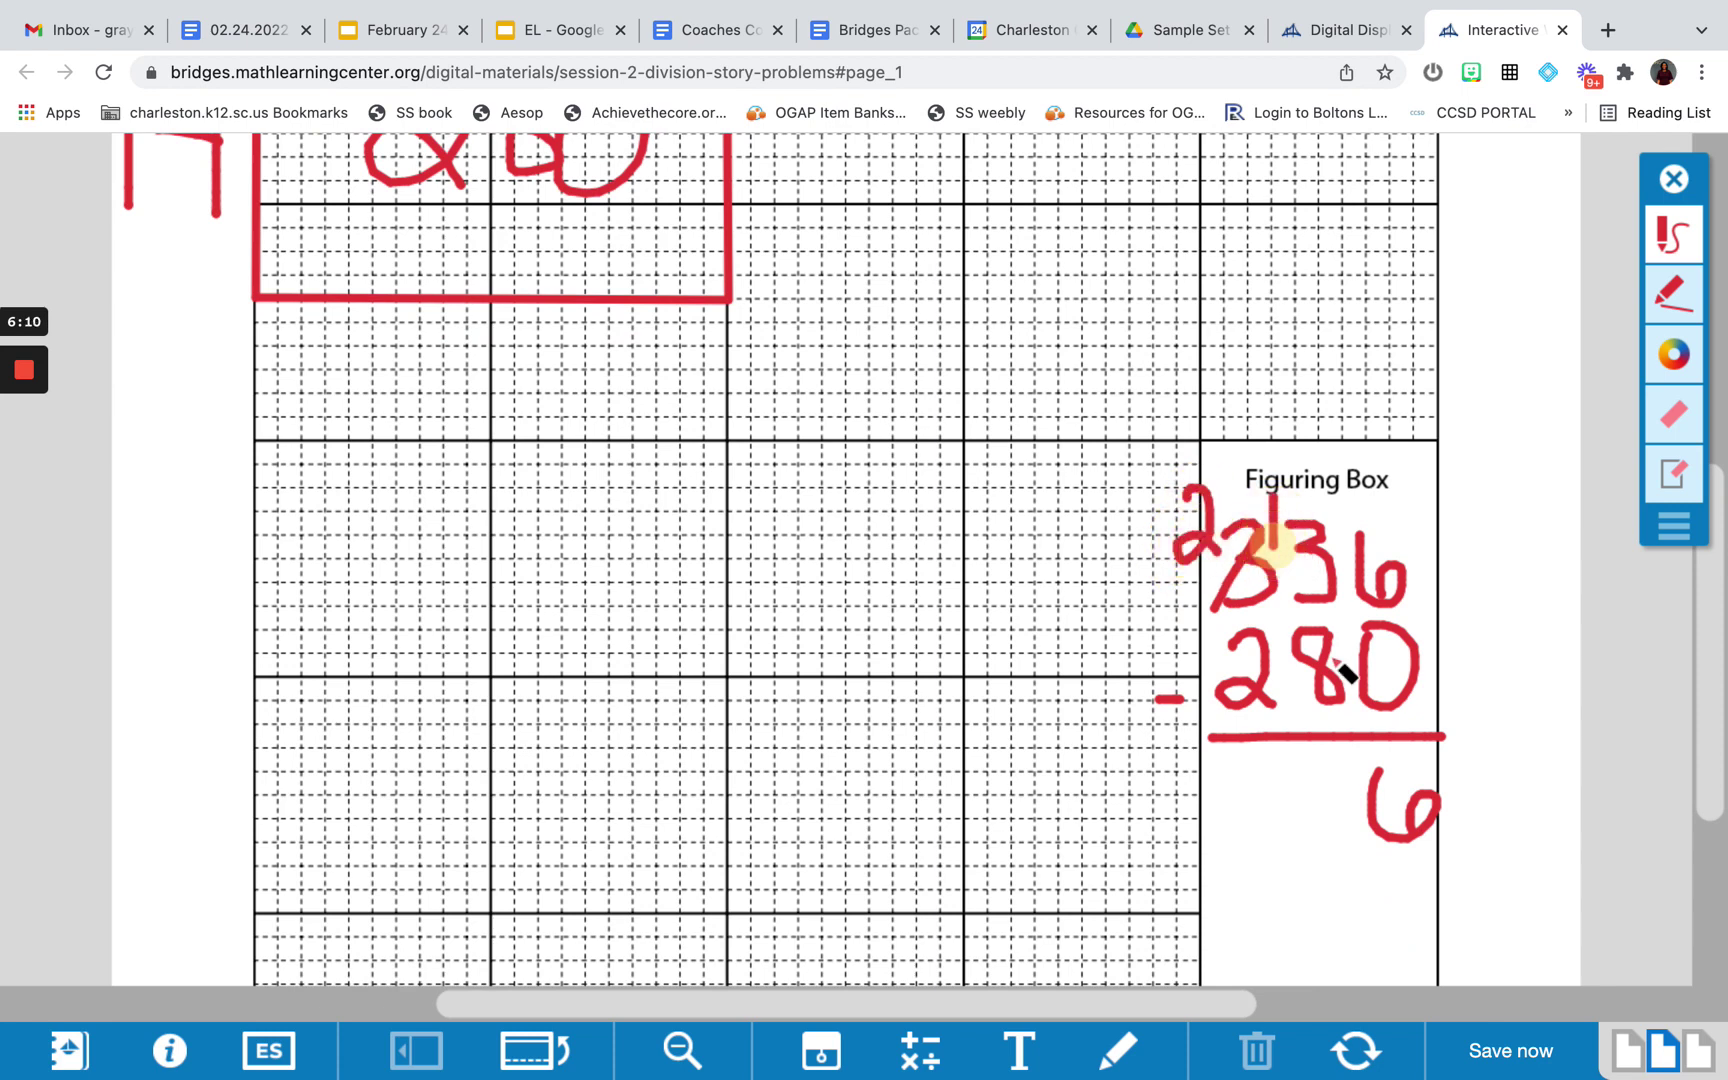
{"action": "mouse_move", "coordinate": [1288, 765]}
{"action": "left_mouse_down"}
{"action": "mouse_move", "coordinate": [1350, 763]}
{"action": "mouse_move", "coordinate": [1290, 840]}
{"action": "left_mouse_up"}
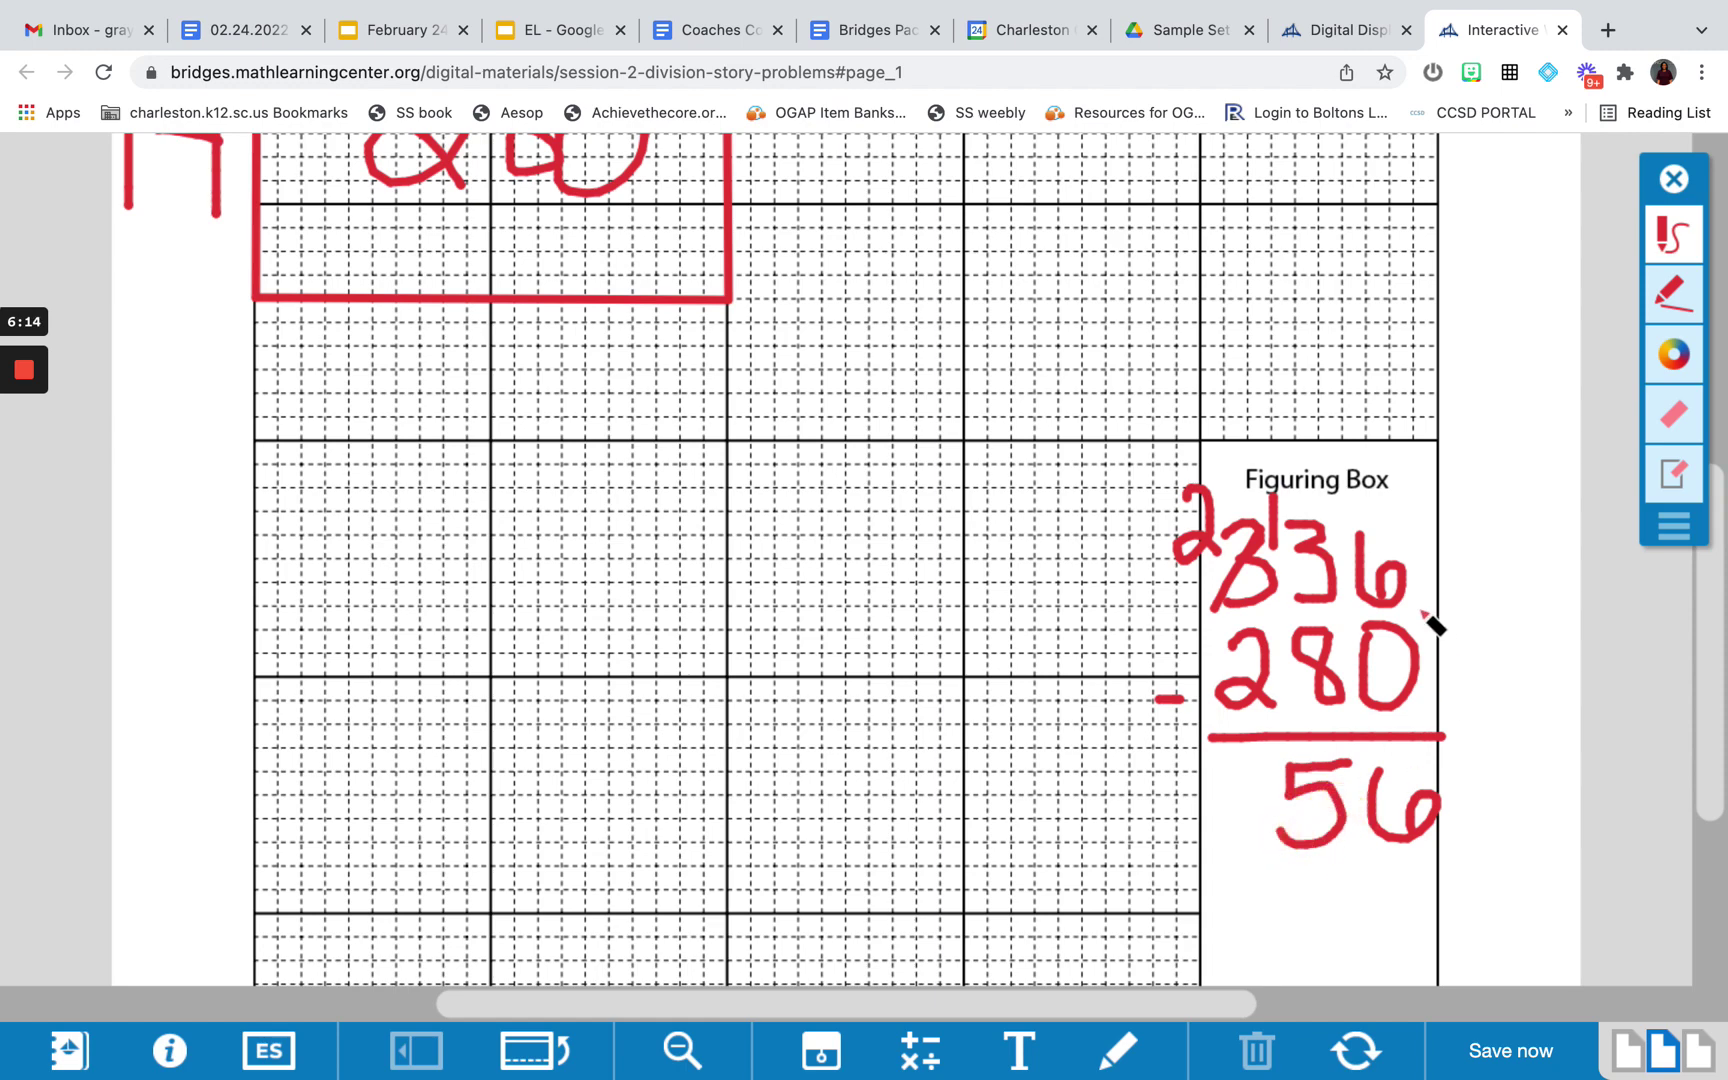
- Bracket the 1/14 and 2/28 columns of the ratio table in red
{"action": "scroll", "coordinate": [1435, 625], "scroll_direction": "up", "scroll_amount": 5}
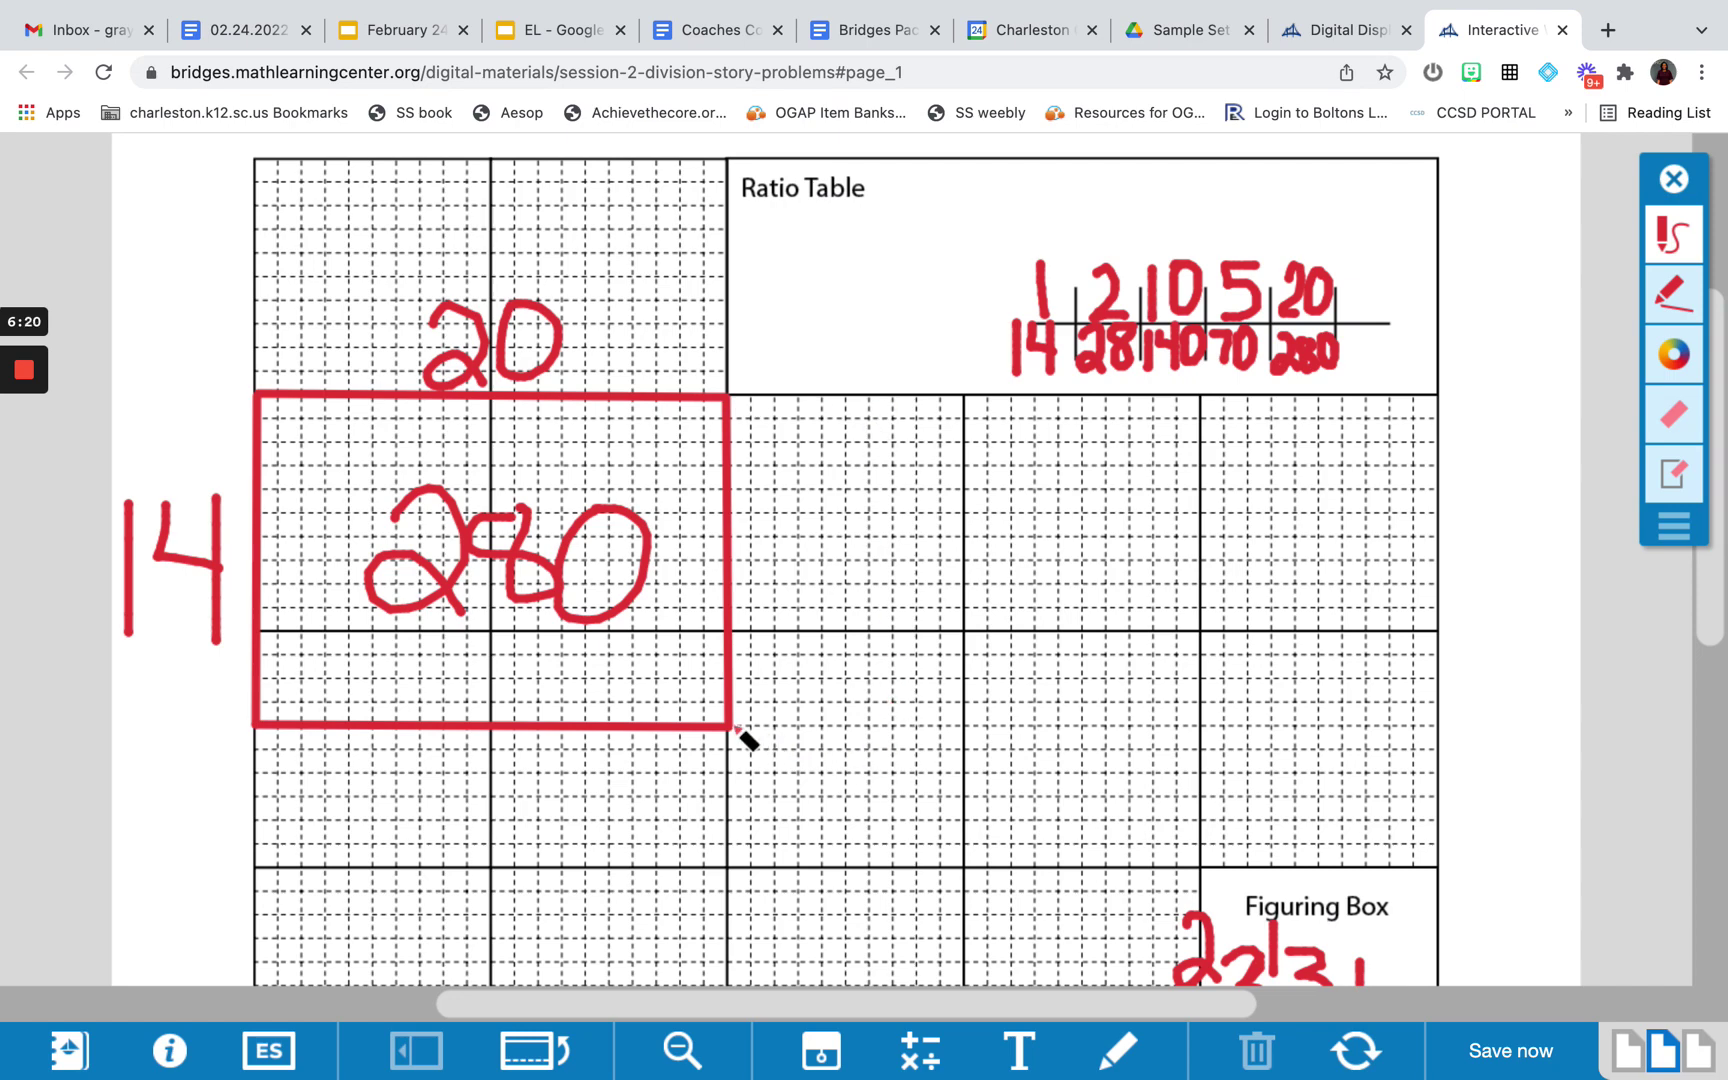
{"action": "scroll", "coordinate": [900, 672], "scroll_direction": "up", "scroll_amount": 4}
{"action": "scroll", "coordinate": [900, 672], "scroll_direction": "down", "scroll_amount": 5}
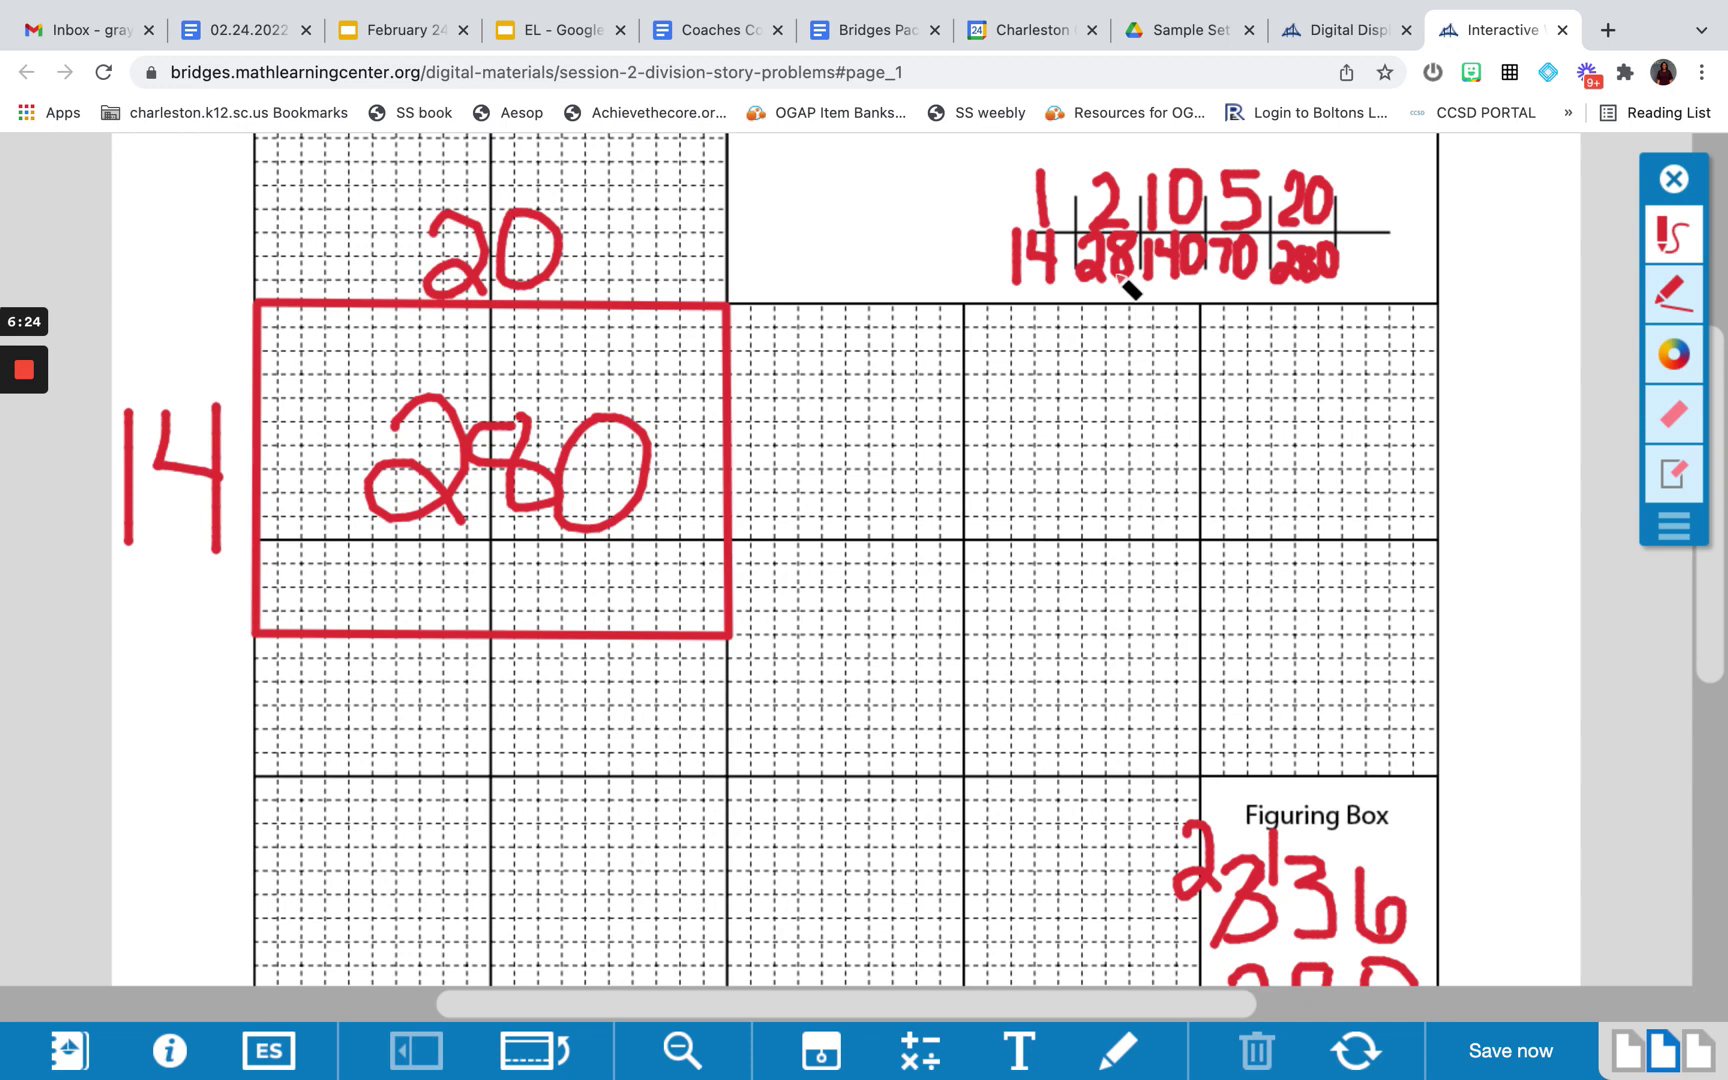
{"action": "scroll", "coordinate": [1105, 330], "scroll_direction": "up", "scroll_amount": 3}
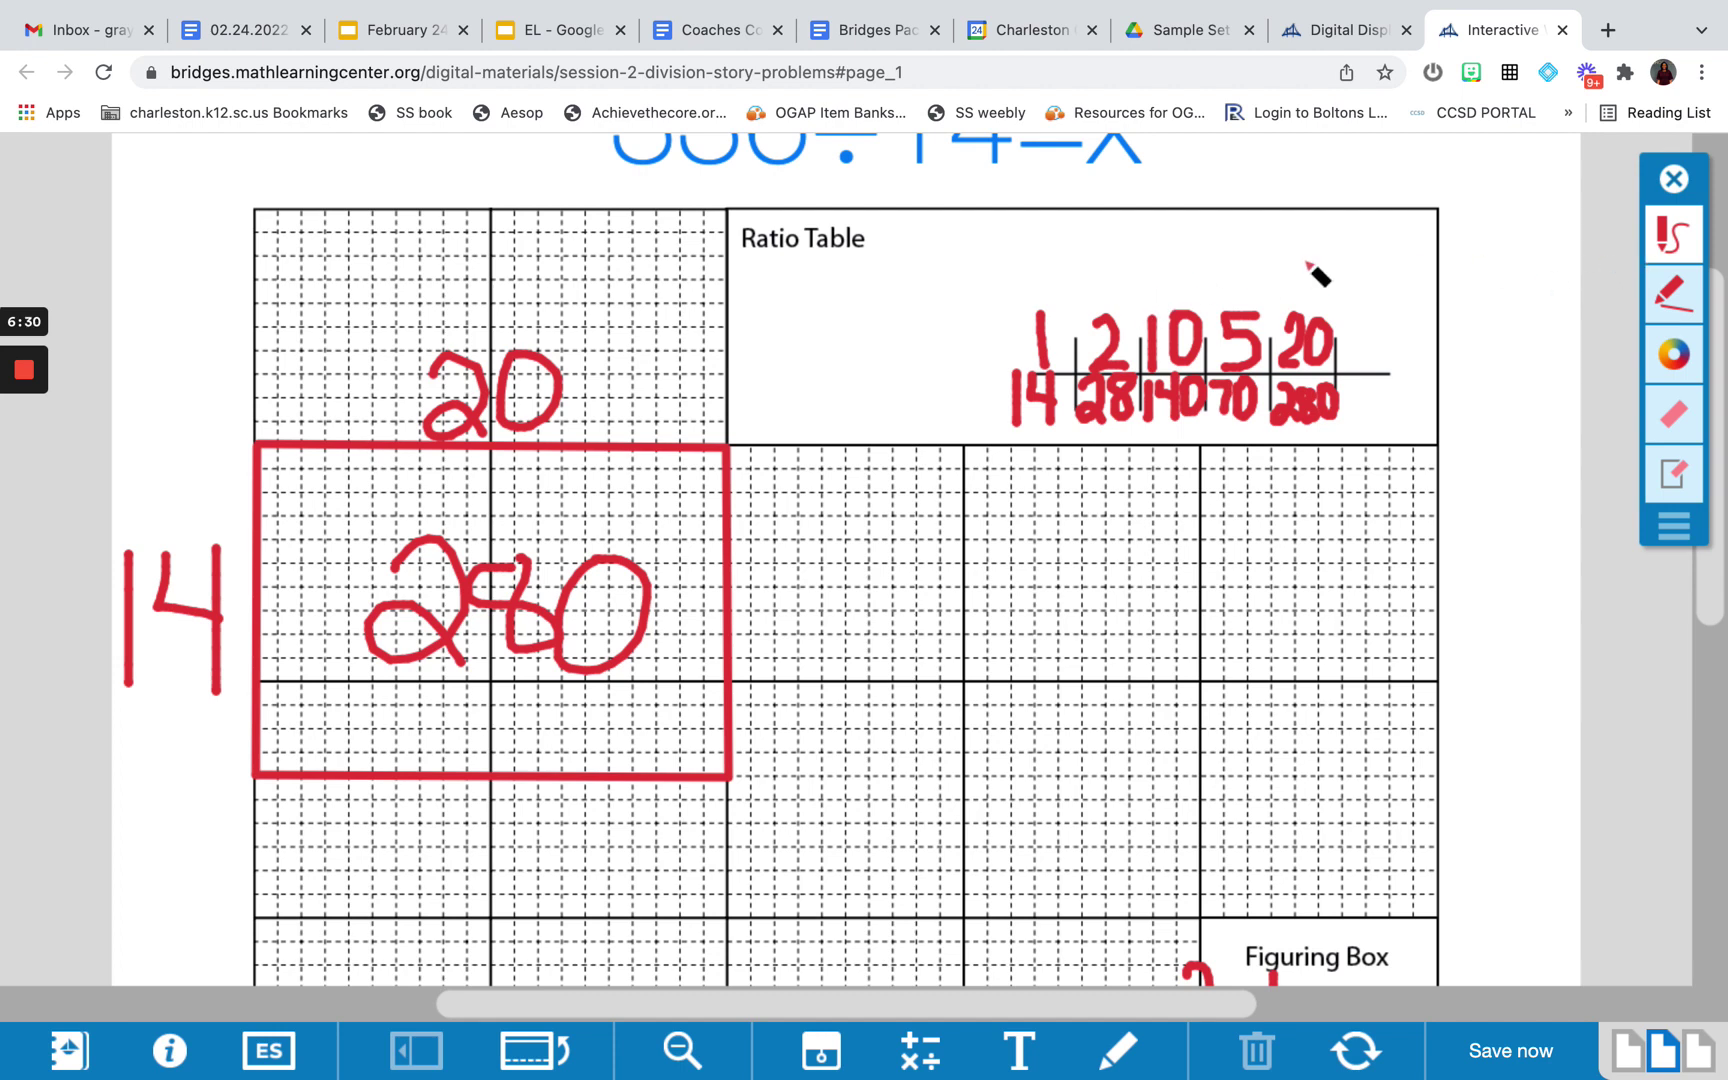
{"action": "mouse_move", "coordinate": [1110, 302]}
{"action": "left_mouse_down"}
{"action": "mouse_move", "coordinate": [1095, 278]}
{"action": "mouse_move", "coordinate": [1038, 300]}
{"action": "left_mouse_up"}
{"action": "mouse_move", "coordinate": [1034, 405]}
{"action": "left_mouse_down"}
{"action": "mouse_move", "coordinate": [1099, 440]}
{"action": "mouse_move", "coordinate": [1112, 420]}
{"action": "left_mouse_up"}
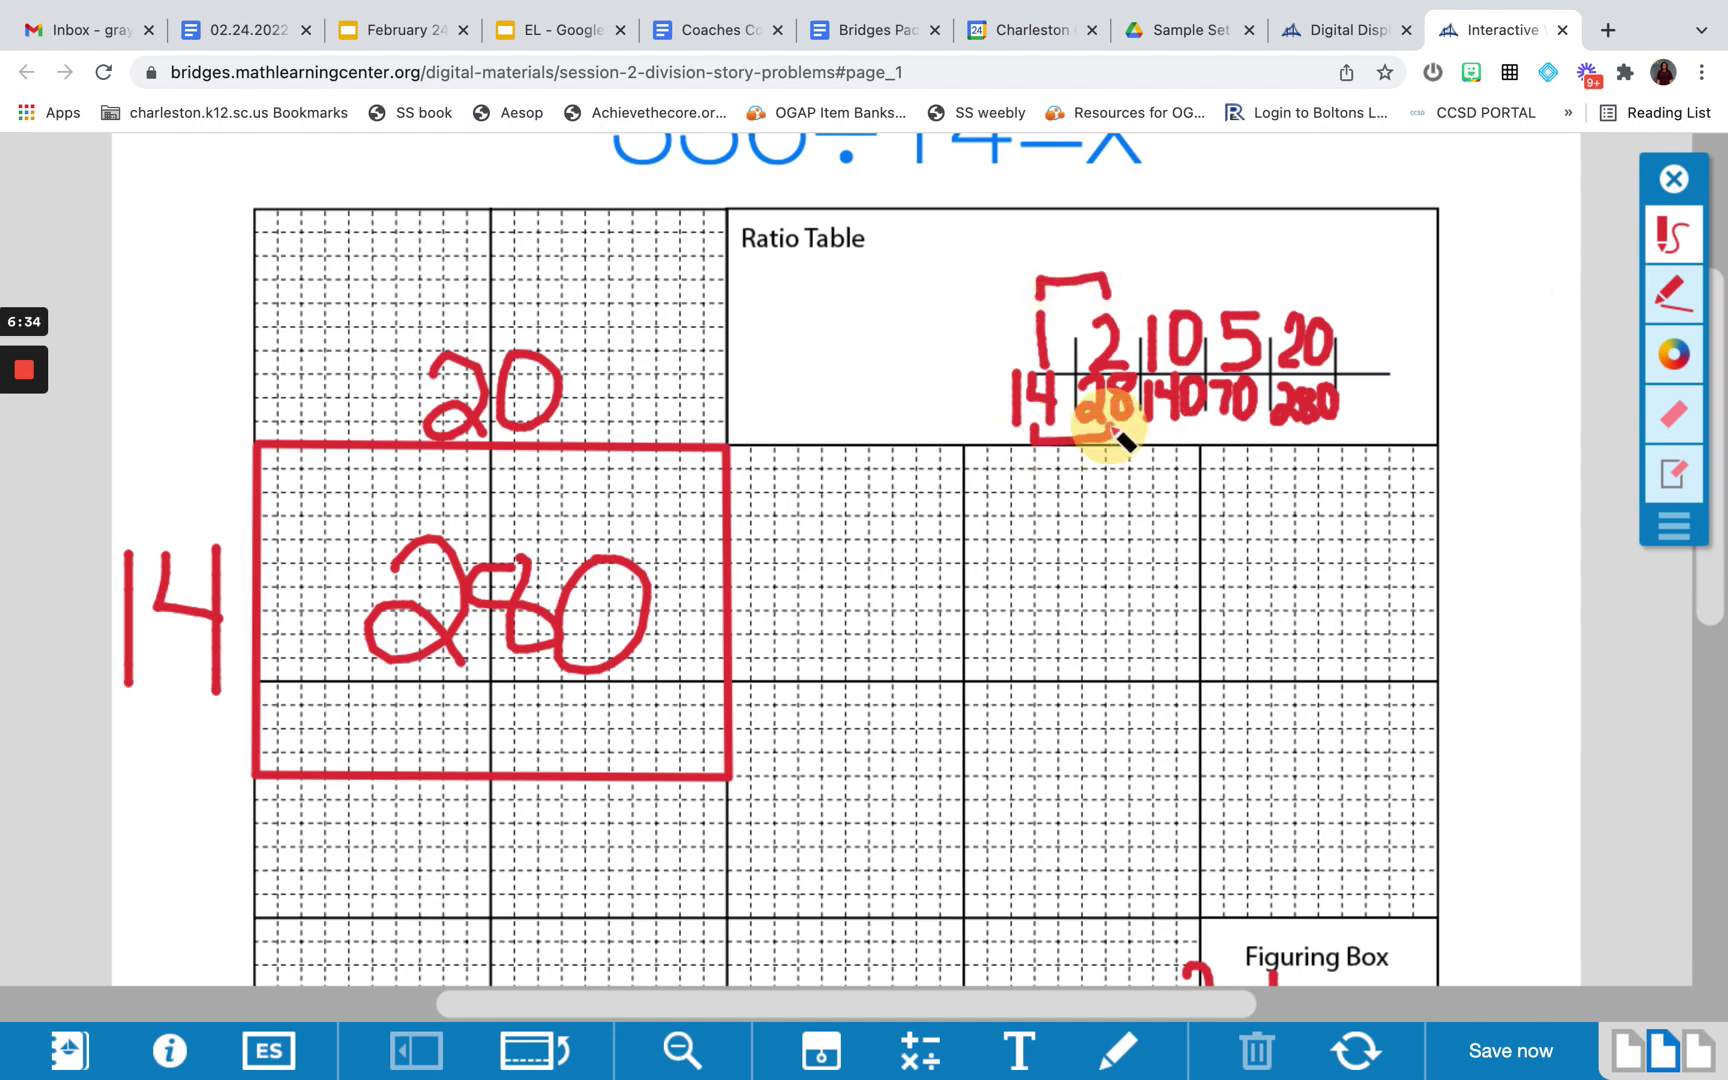
- Add a 3/42 column to the ratio table, erasing a mistaken value
{"action": "left_click", "coordinate": [1358, 324]}
{"action": "mouse_move", "coordinate": [1358, 306]}
{"action": "left_mouse_down"}
{"action": "mouse_move", "coordinate": [1388, 332]}
{"action": "mouse_move", "coordinate": [1362, 372]}
{"action": "left_mouse_up"}
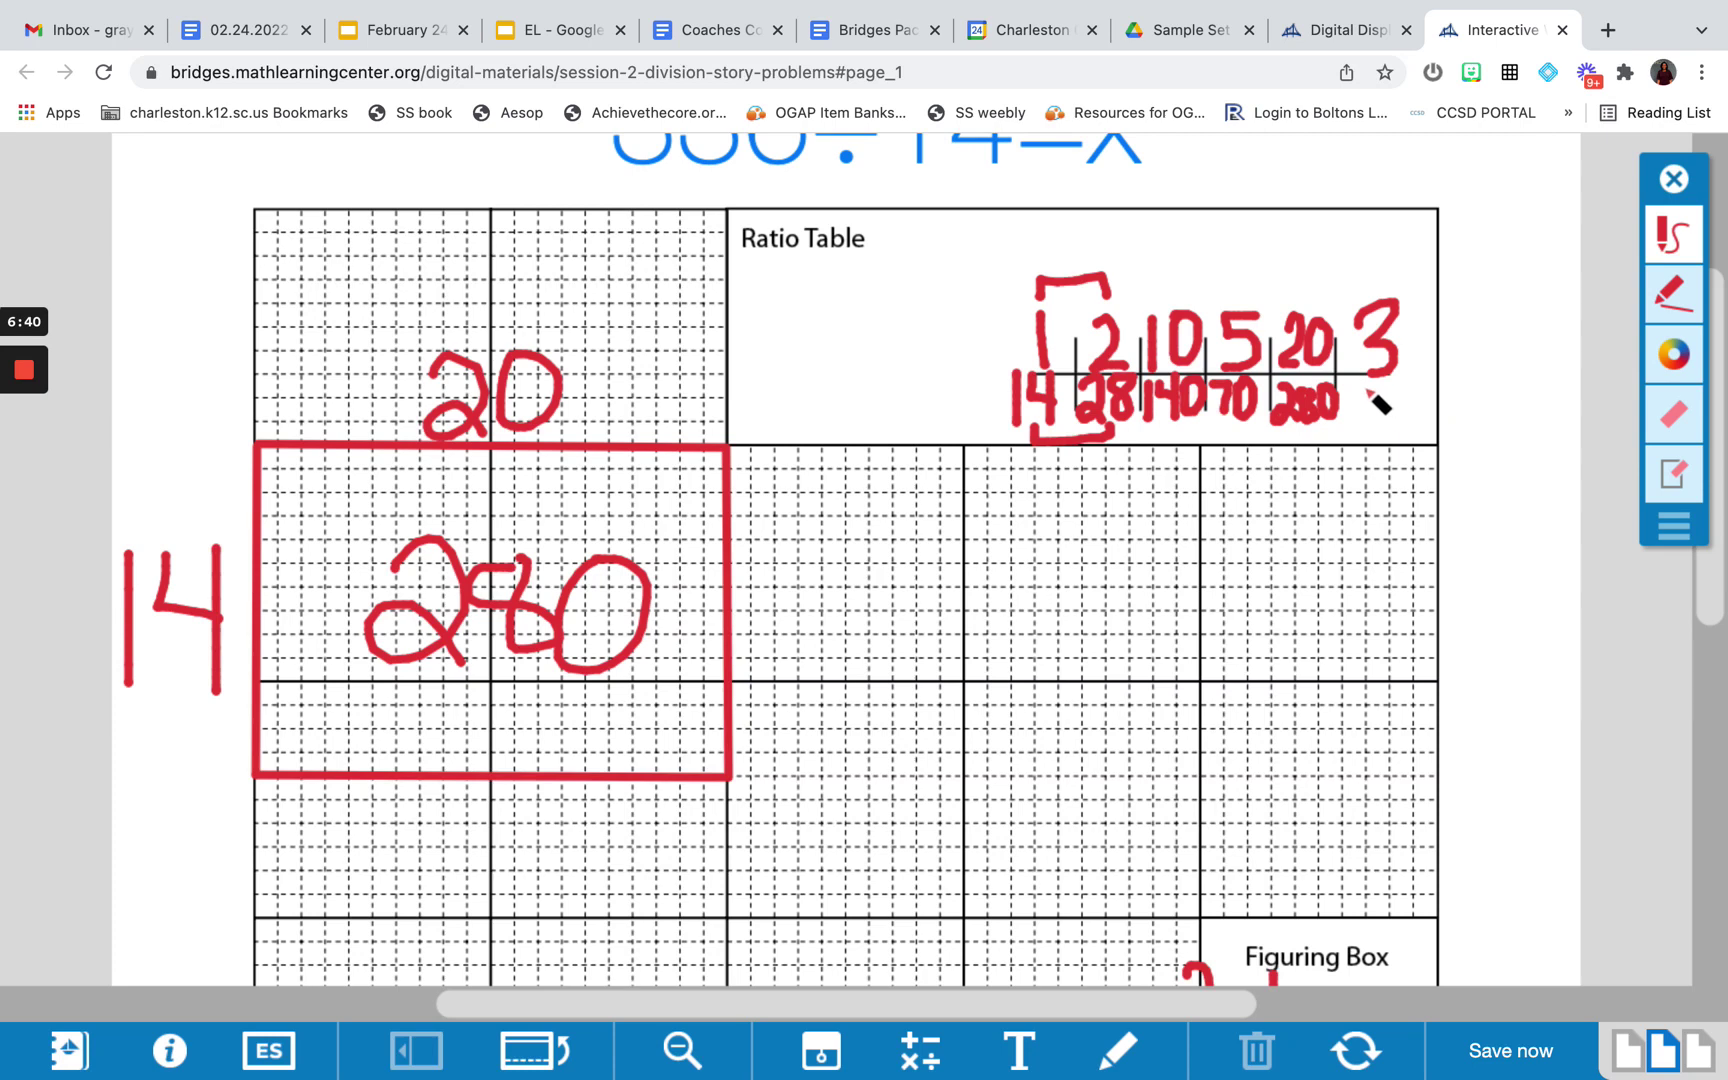
{"action": "mouse_move", "coordinate": [1356, 392]}
{"action": "left_mouse_down"}
{"action": "mouse_move", "coordinate": [1381, 406]}
{"action": "mouse_move", "coordinate": [1356, 425]}
{"action": "left_mouse_up"}
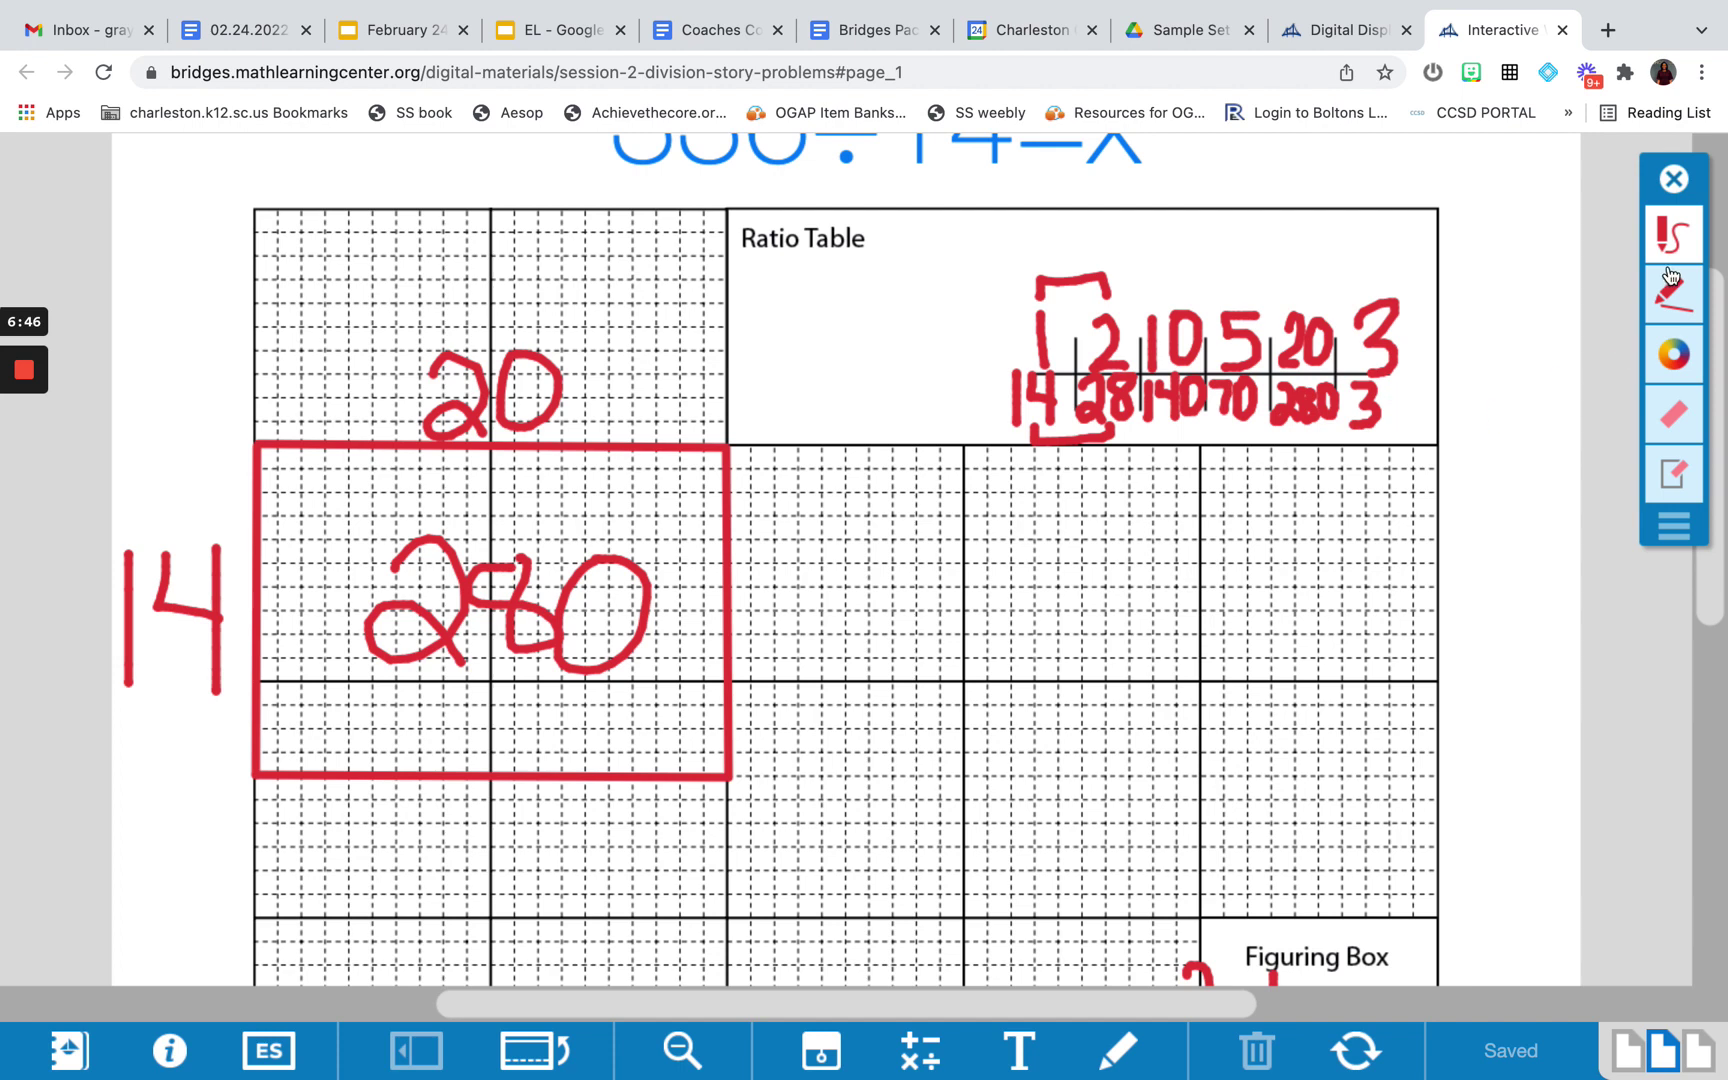
{"action": "left_click", "coordinate": [1693, 415]}
{"action": "mouse_move", "coordinate": [1415, 420]}
{"action": "left_mouse_down"}
{"action": "mouse_move", "coordinate": [1398, 428]}
{"action": "mouse_move", "coordinate": [1388, 407]}
{"action": "mouse_move", "coordinate": [1430, 455]}
{"action": "left_mouse_up"}
{"action": "left_click", "coordinate": [1687, 235]}
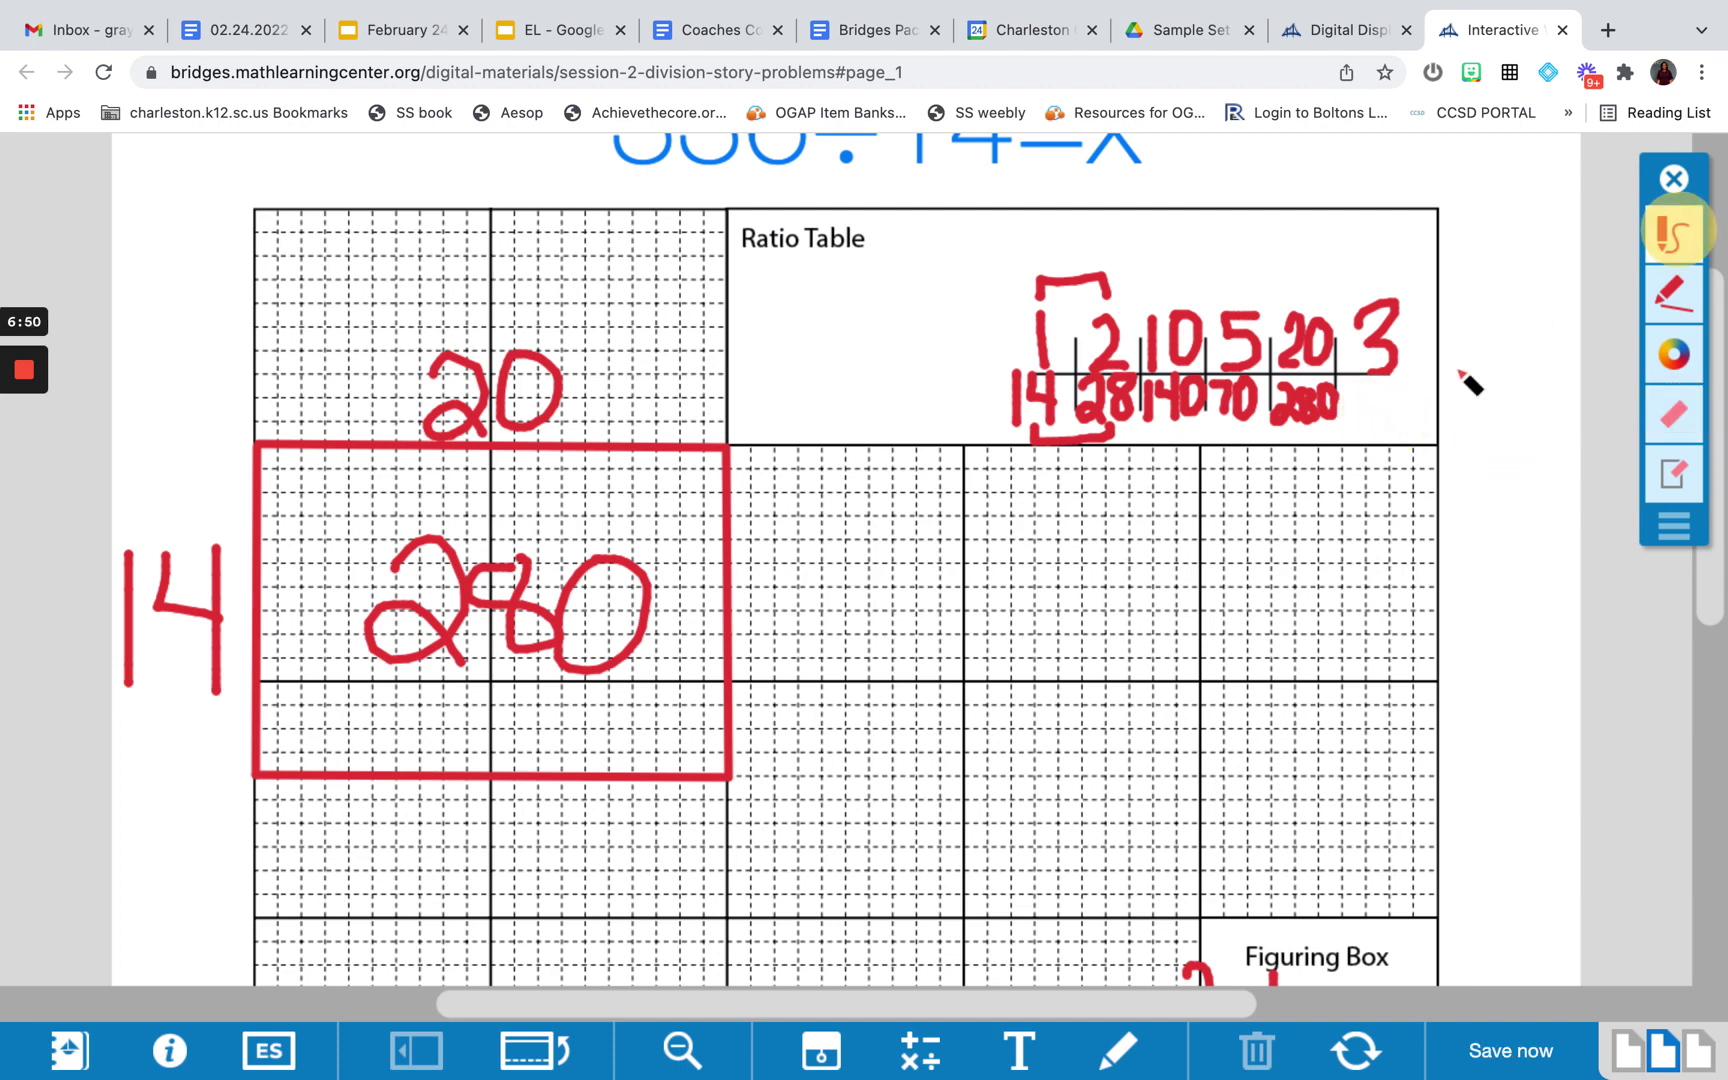
{"action": "mouse_move", "coordinate": [1357, 381]}
{"action": "left_mouse_down"}
{"action": "mouse_move", "coordinate": [1340, 404]}
{"action": "mouse_move", "coordinate": [1378, 382]}
{"action": "mouse_move", "coordinate": [1402, 423]}
{"action": "left_mouse_up"}
- Extend the area model's top edge to the right and label the extension 3
{"action": "left_click_drag", "start_coordinate": [732, 447], "coordinate": [800, 447]}
{"action": "mouse_move", "coordinate": [752, 378]}
{"action": "left_mouse_down"}
{"action": "mouse_move", "coordinate": [770, 410]}
{"action": "mouse_move", "coordinate": [750, 437]}
{"action": "left_mouse_up"}
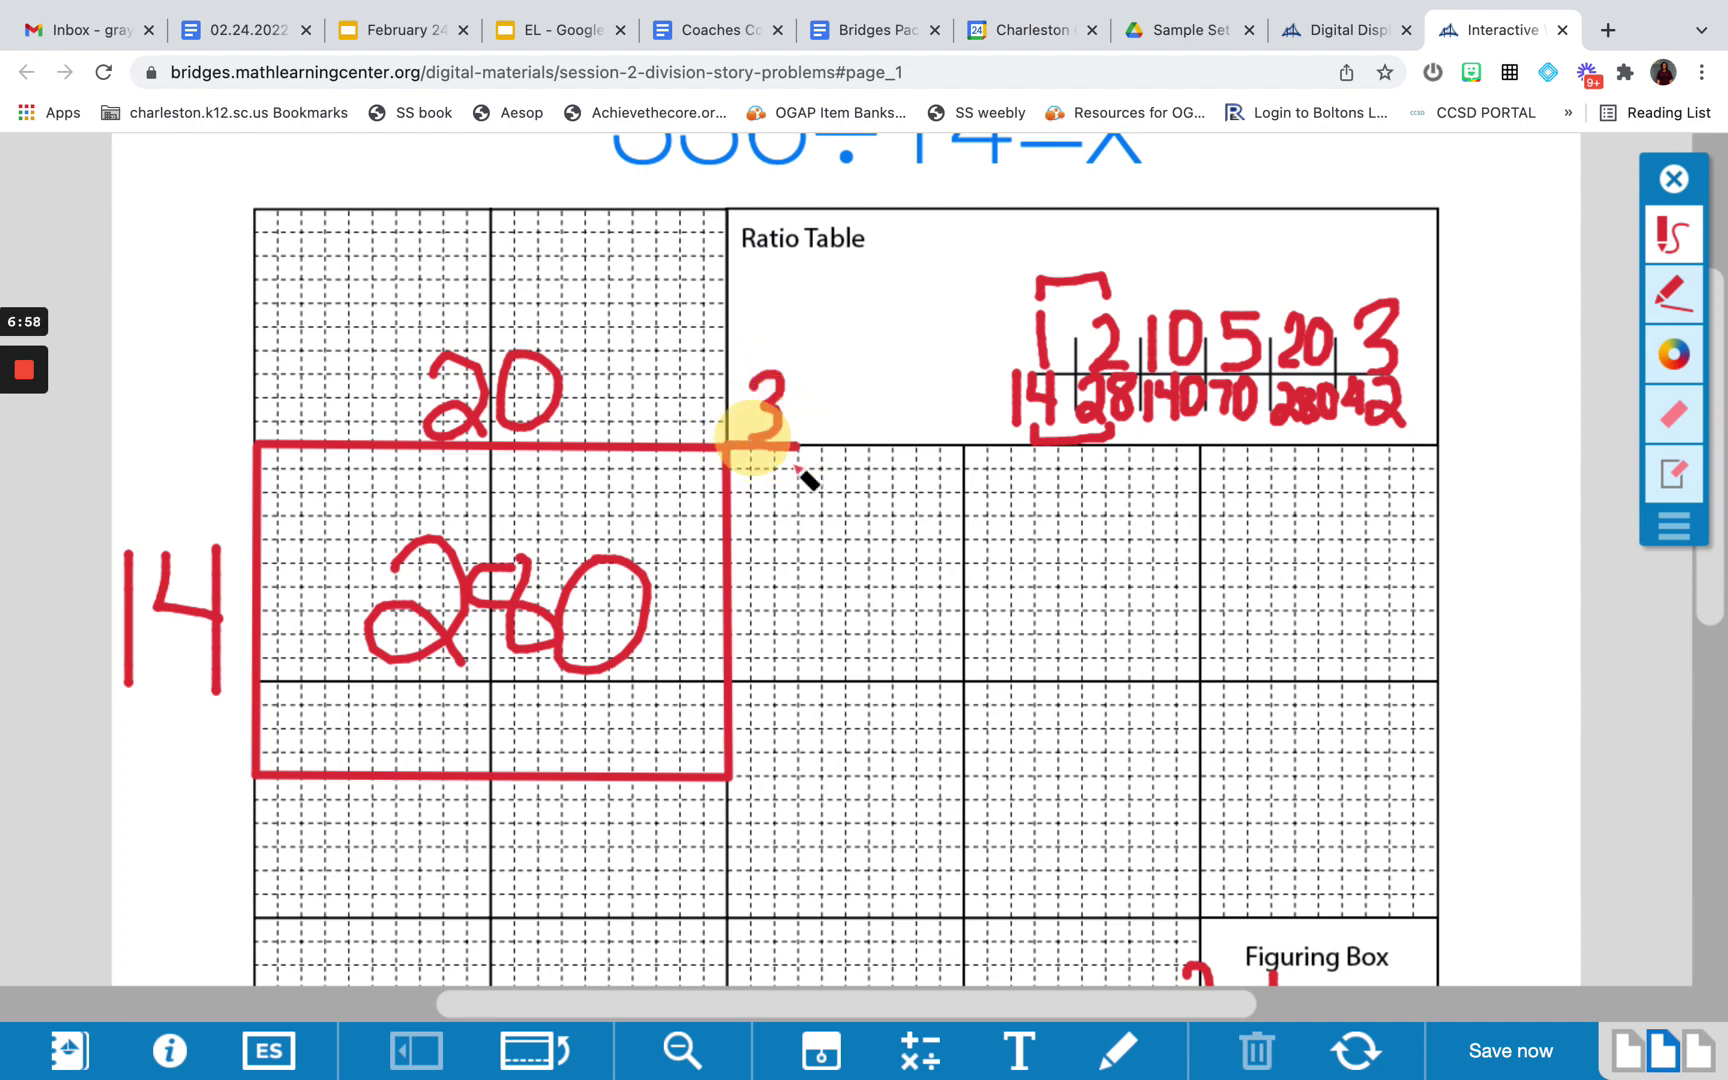
{"action": "left_click", "coordinate": [1649, 318]}
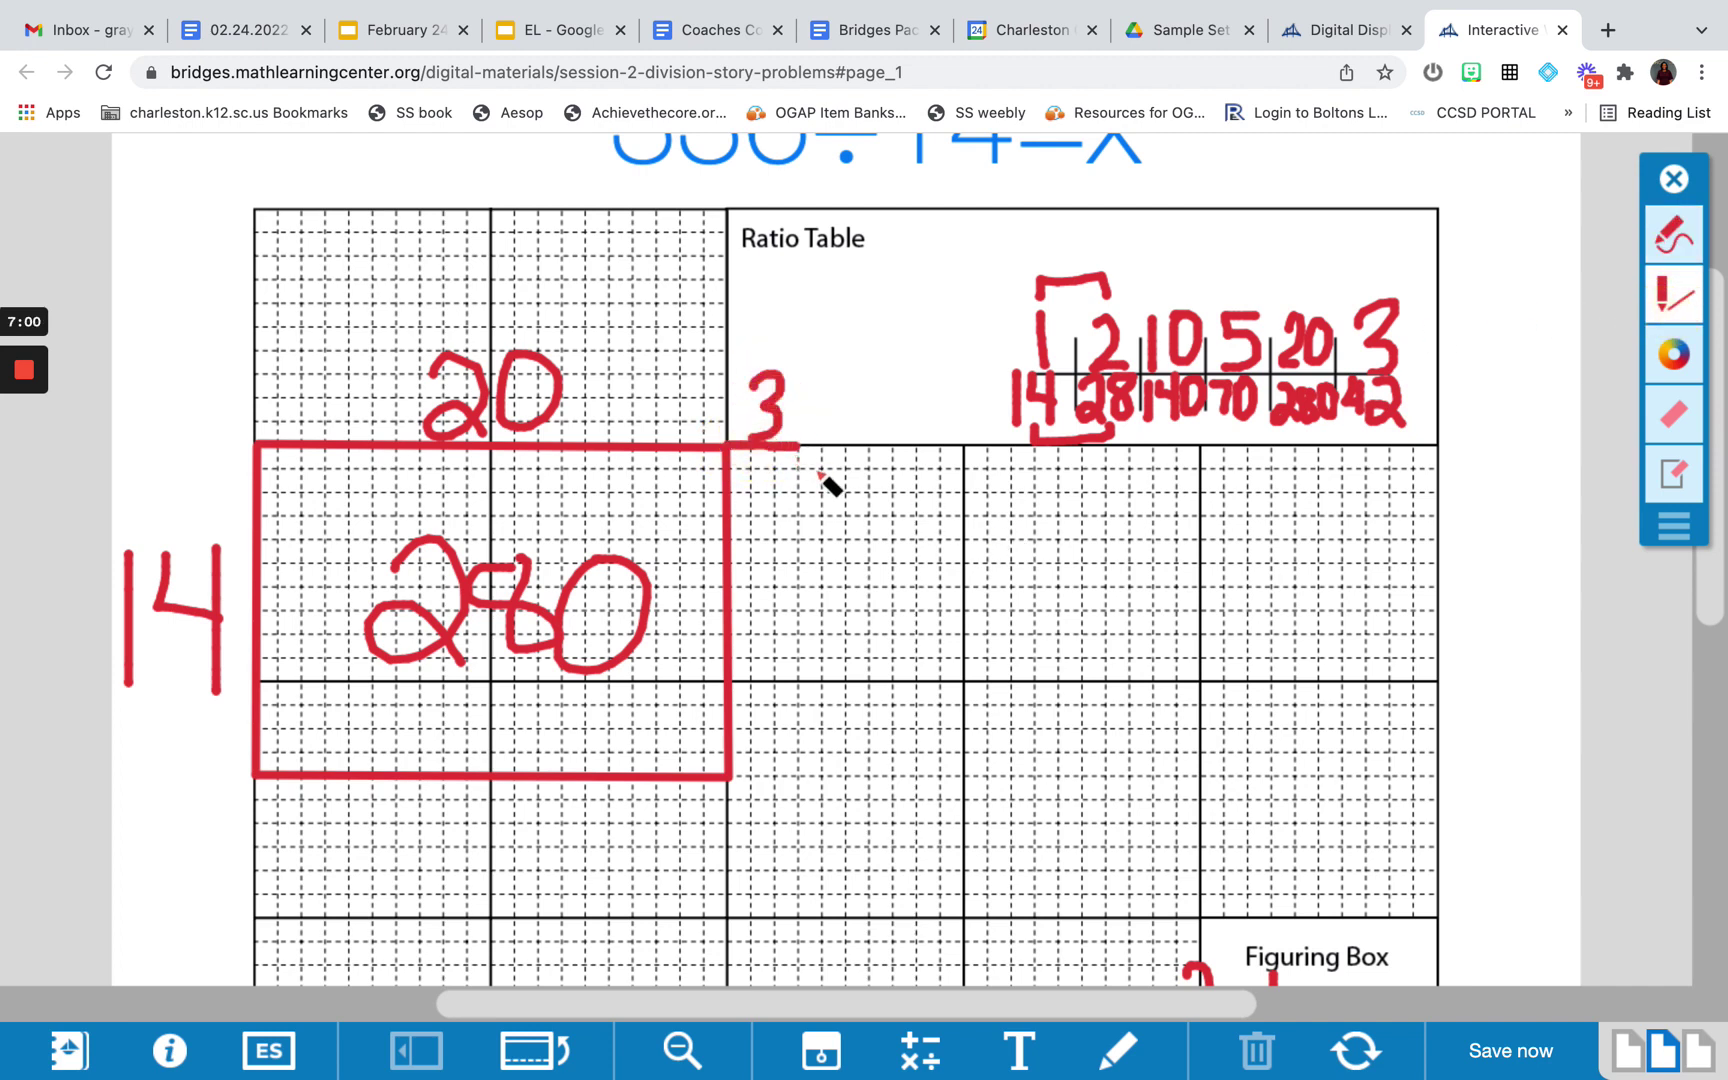
- Close the 3-wide section with right and bottom edges, cancel the stray Save dialog, and write 42 inside
{"action": "left_click_drag", "start_coordinate": [798, 449], "coordinate": [798, 775]}
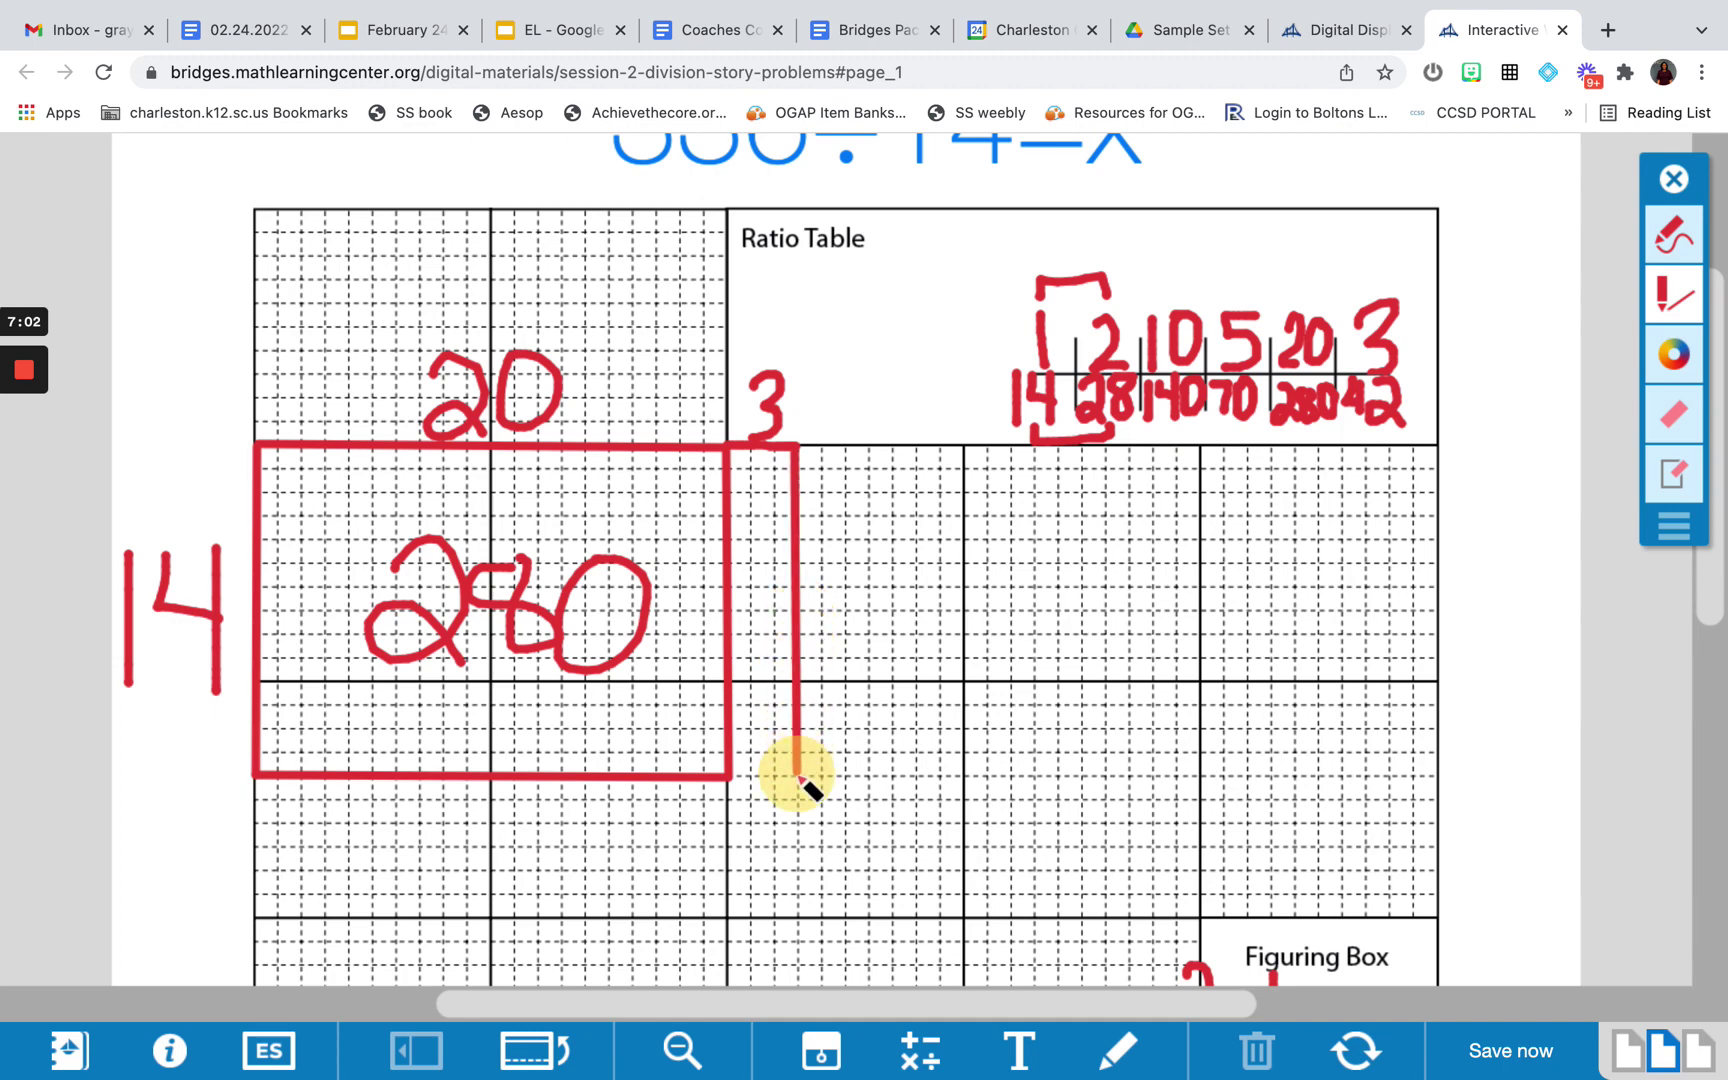
{"action": "right_click", "coordinate": [734, 775]}
{"action": "left_click", "coordinate": [786, 780]}
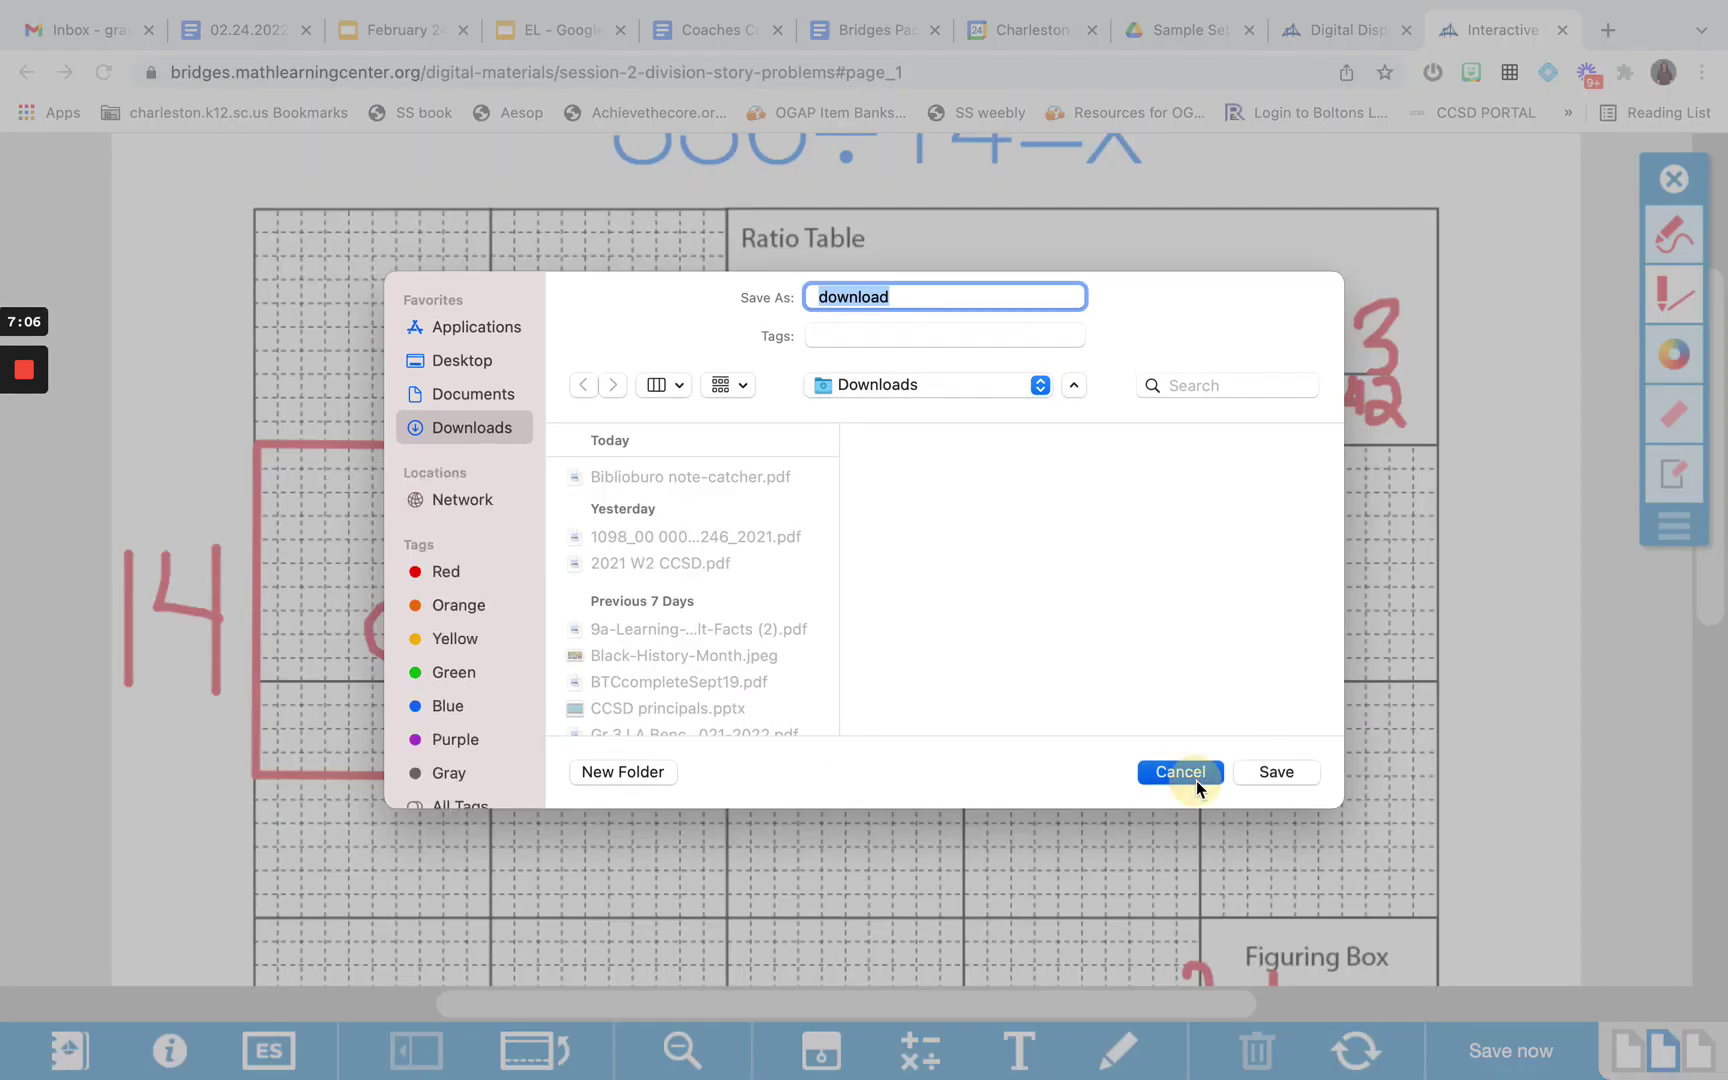
{"action": "left_click", "coordinate": [1182, 772]}
{"action": "left_click_drag", "start_coordinate": [733, 776], "coordinate": [795, 776]}
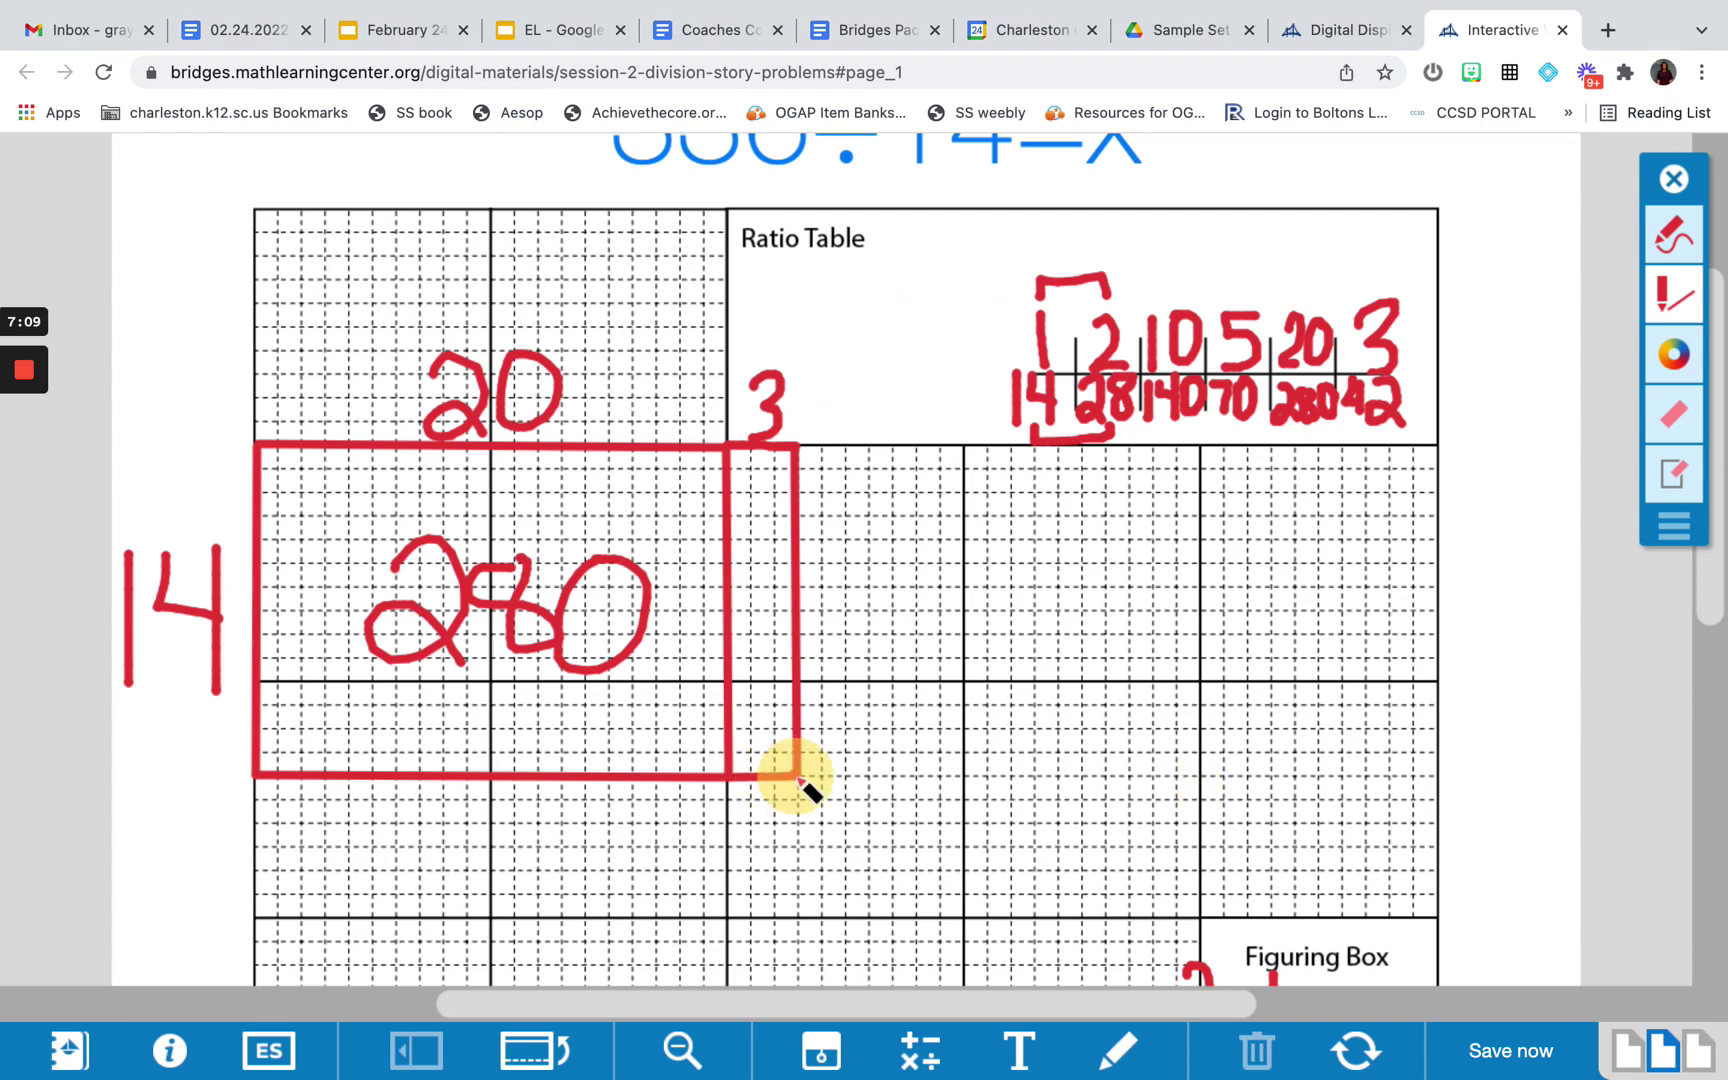
{"action": "left_click", "coordinate": [1677, 310]}
{"action": "mouse_move", "coordinate": [736, 590]}
{"action": "left_mouse_down"}
{"action": "mouse_move", "coordinate": [760, 663]}
{"action": "mouse_move", "coordinate": [775, 609]}
{"action": "mouse_move", "coordinate": [795, 660]}
{"action": "left_mouse_up"}
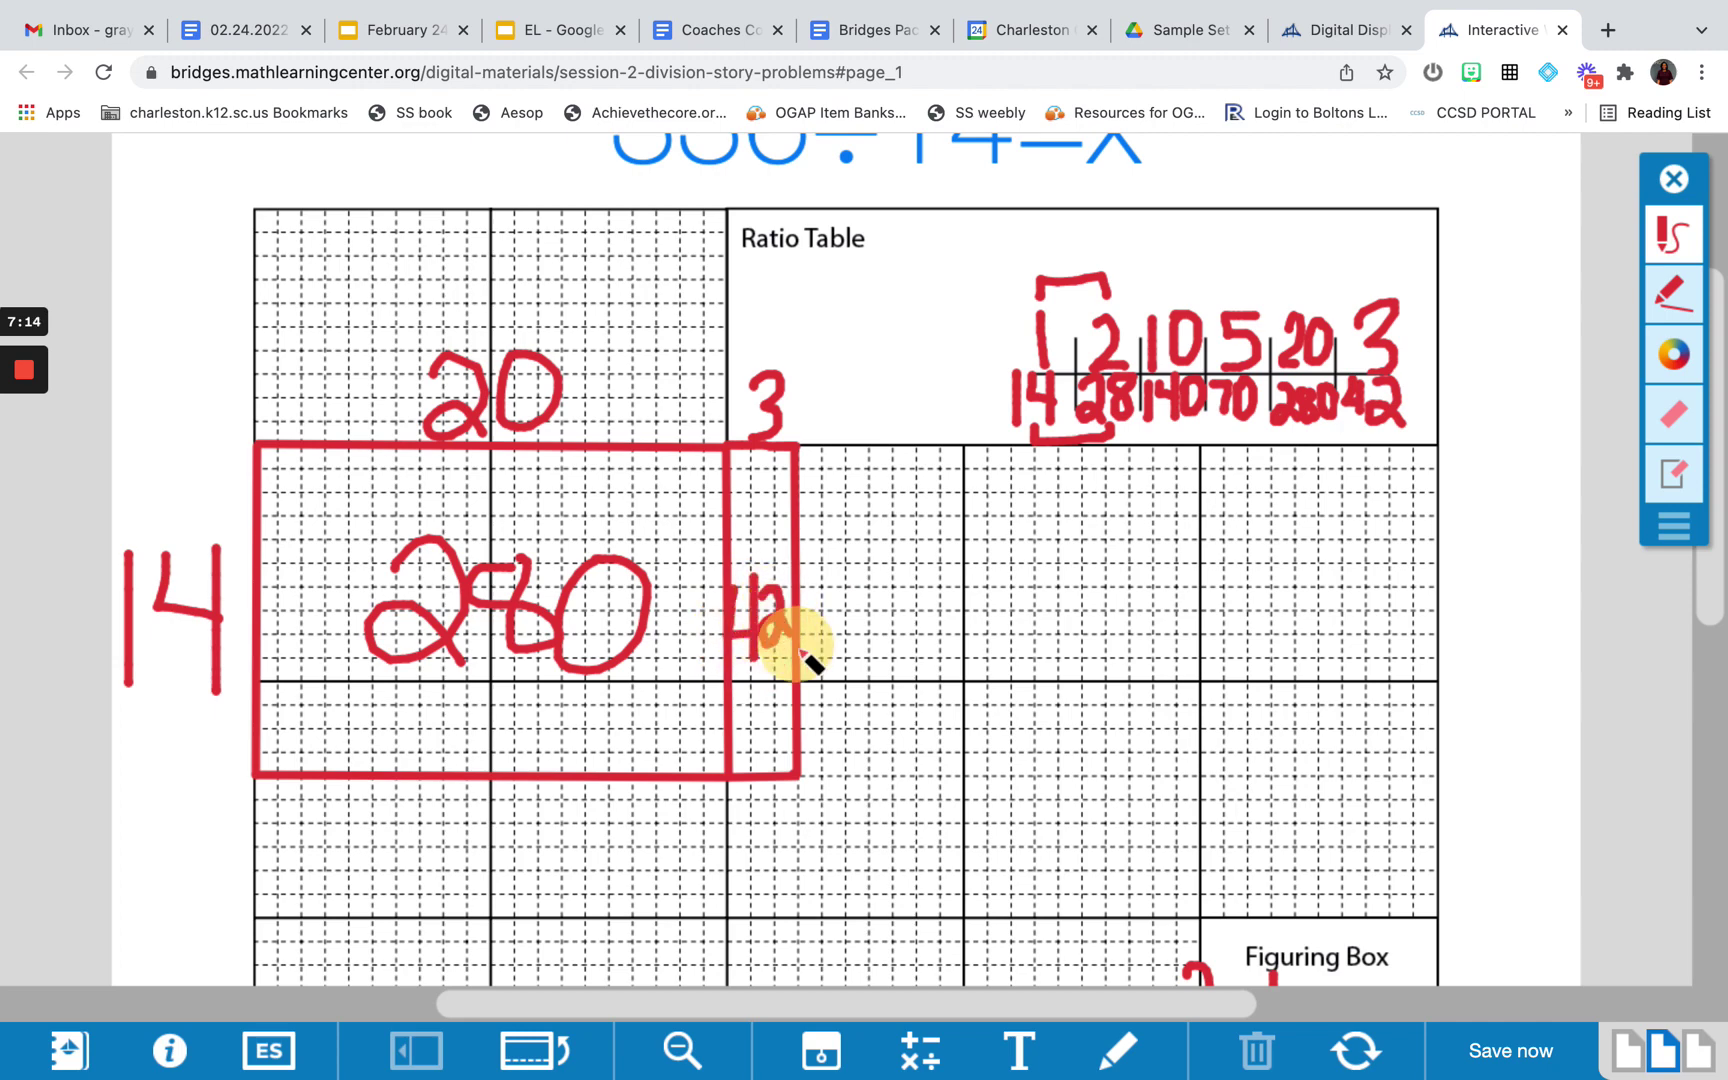
- Write − 42 under 56 in the Figuring Box, underline it, and write 14 below
{"action": "scroll", "coordinate": [1273, 748], "scroll_direction": "down", "scroll_amount": 8}
{"action": "mouse_move", "coordinate": [1305, 697]}
{"action": "left_mouse_down"}
{"action": "mouse_move", "coordinate": [1287, 733]}
{"action": "mouse_move", "coordinate": [1352, 733]}
{"action": "mouse_move", "coordinate": [1350, 788]}
{"action": "left_mouse_up"}
{"action": "left_click", "coordinate": [1378, 711]}
{"action": "mouse_move", "coordinate": [1367, 723]}
{"action": "left_mouse_down"}
{"action": "mouse_move", "coordinate": [1378, 765]}
{"action": "mouse_move", "coordinate": [1420, 785]}
{"action": "left_mouse_up"}
{"action": "left_click", "coordinate": [1240, 782]}
{"action": "left_click_drag", "start_coordinate": [1207, 835], "coordinate": [1520, 808]}
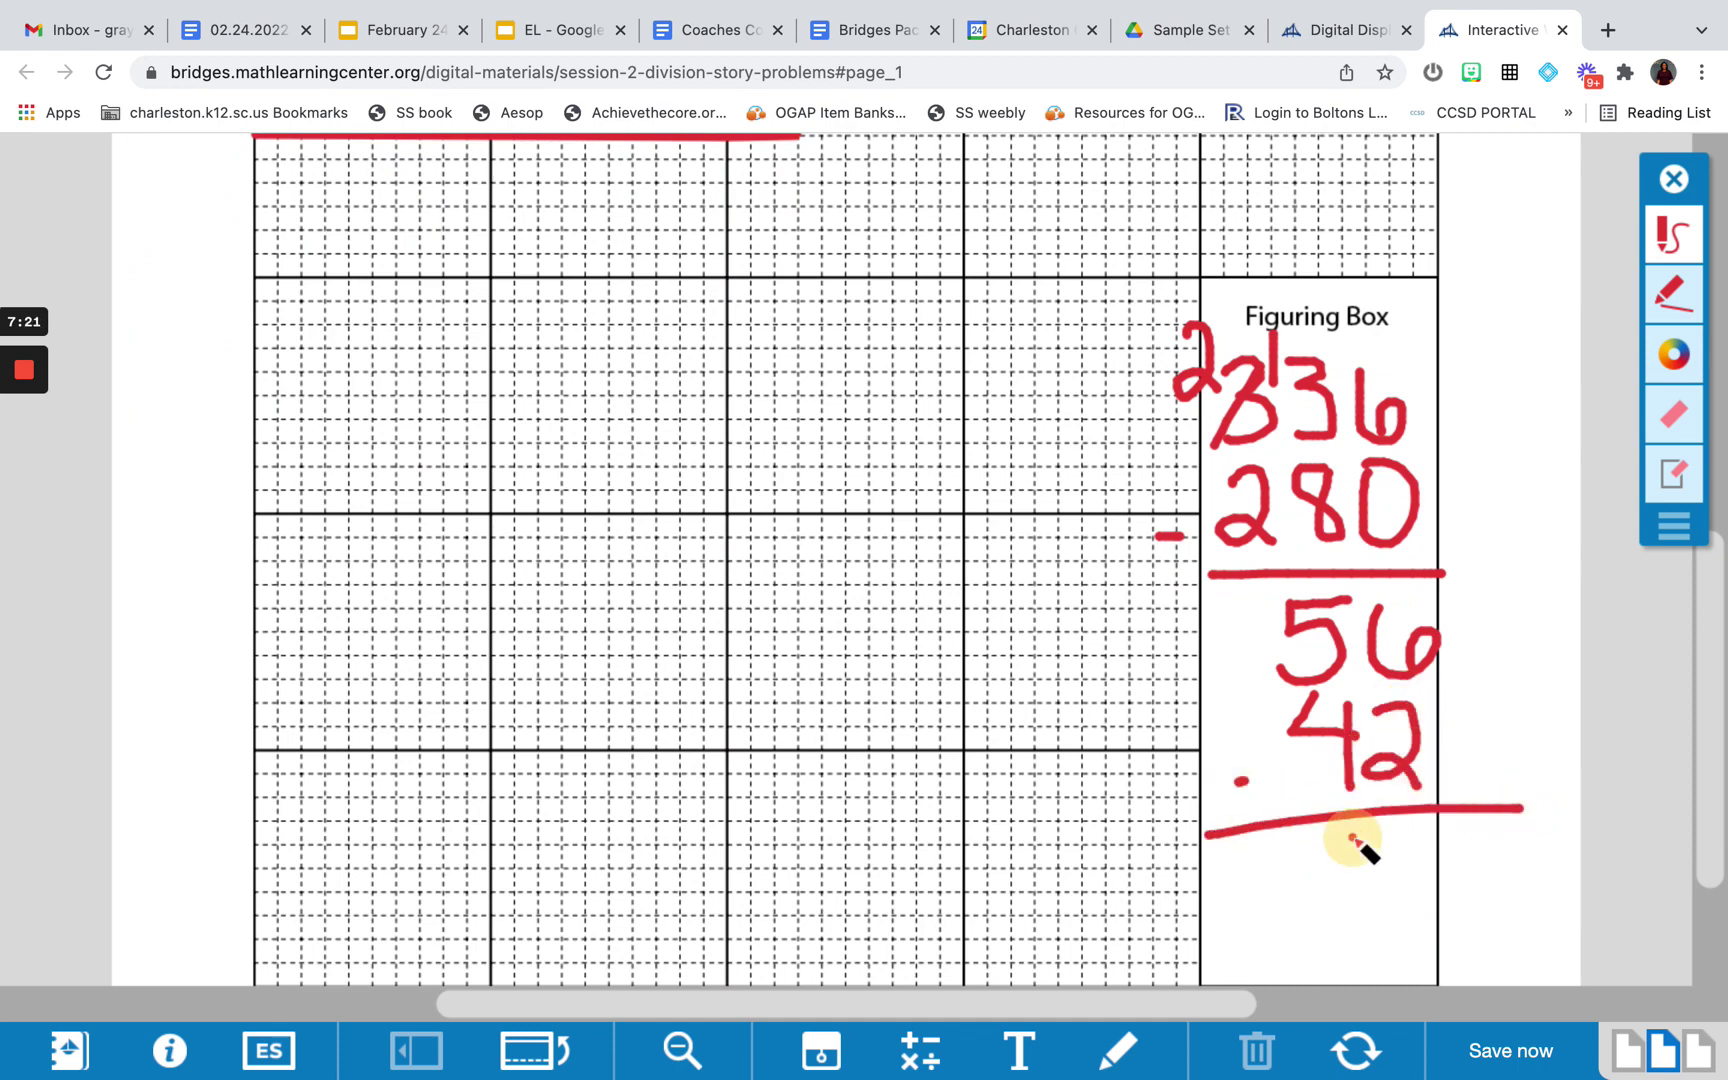
{"action": "left_click_drag", "start_coordinate": [1350, 845], "coordinate": [1345, 912]}
{"action": "mouse_move", "coordinate": [1398, 830]}
{"action": "left_mouse_down"}
{"action": "mouse_move", "coordinate": [1432, 872]}
{"action": "mouse_move", "coordinate": [1434, 926]}
{"action": "left_mouse_up"}
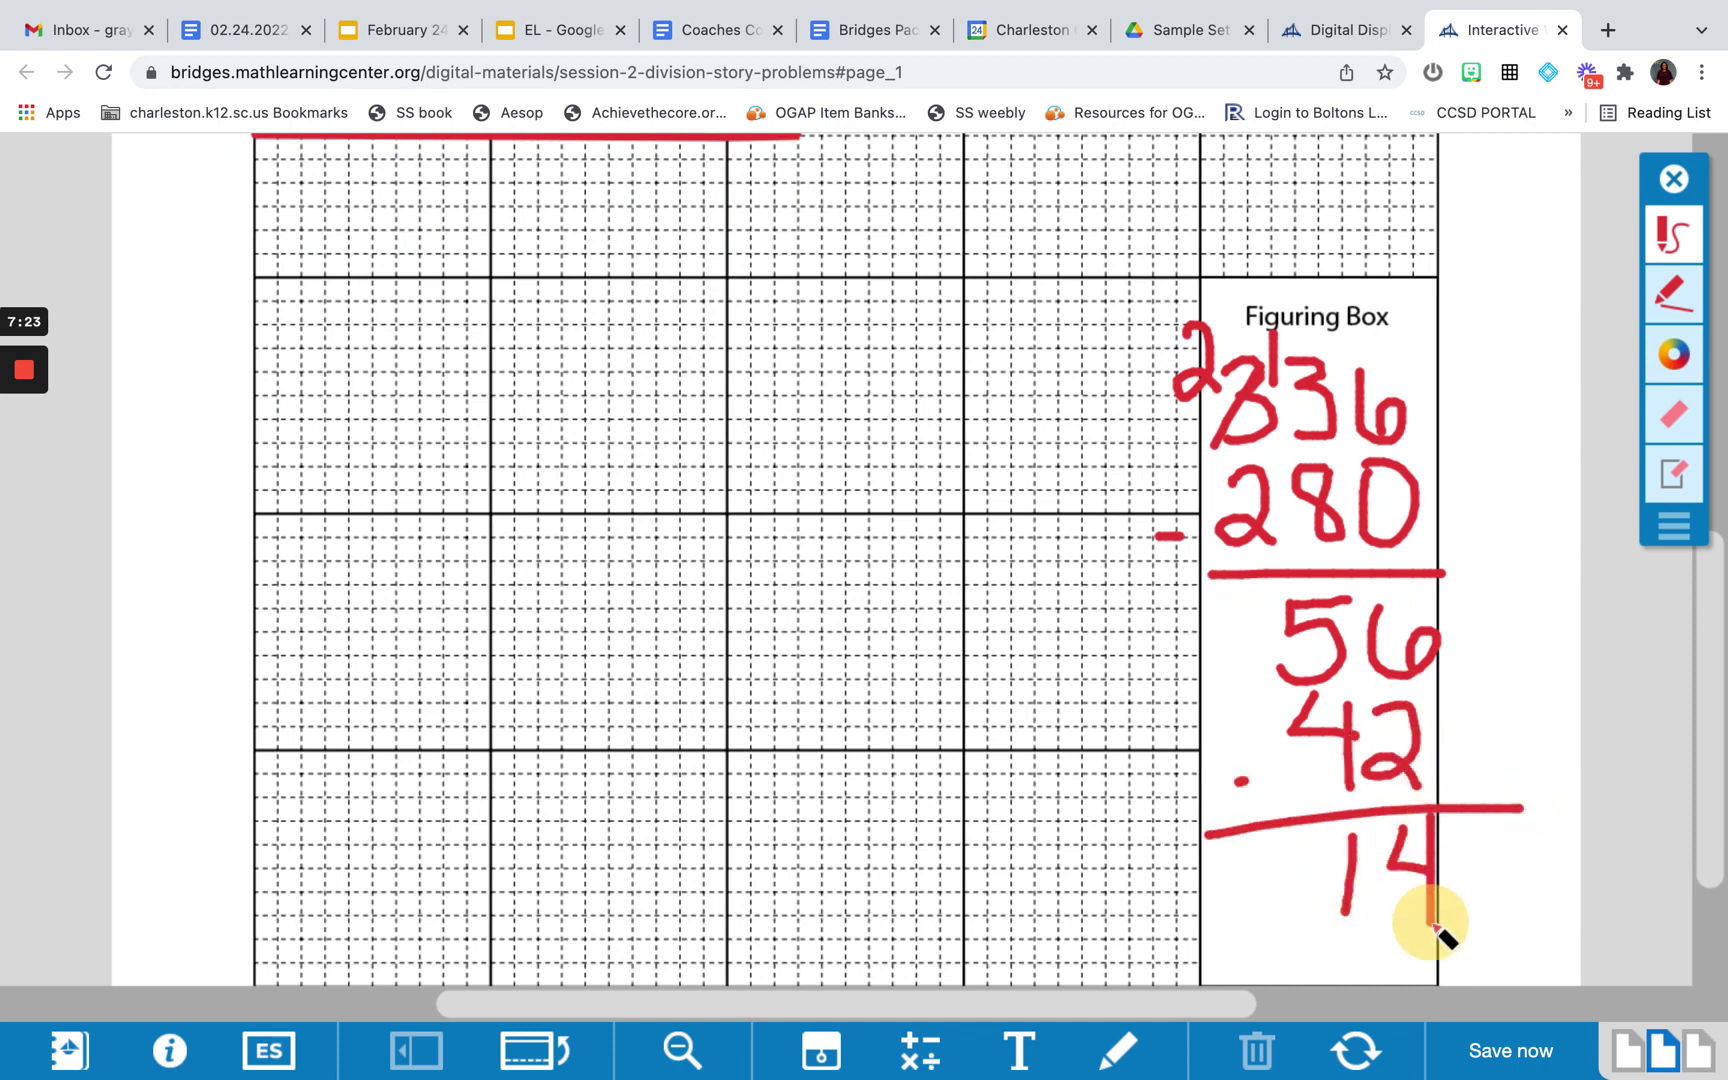
{"action": "scroll", "coordinate": [1435, 648], "scroll_direction": "up", "scroll_amount": 5}
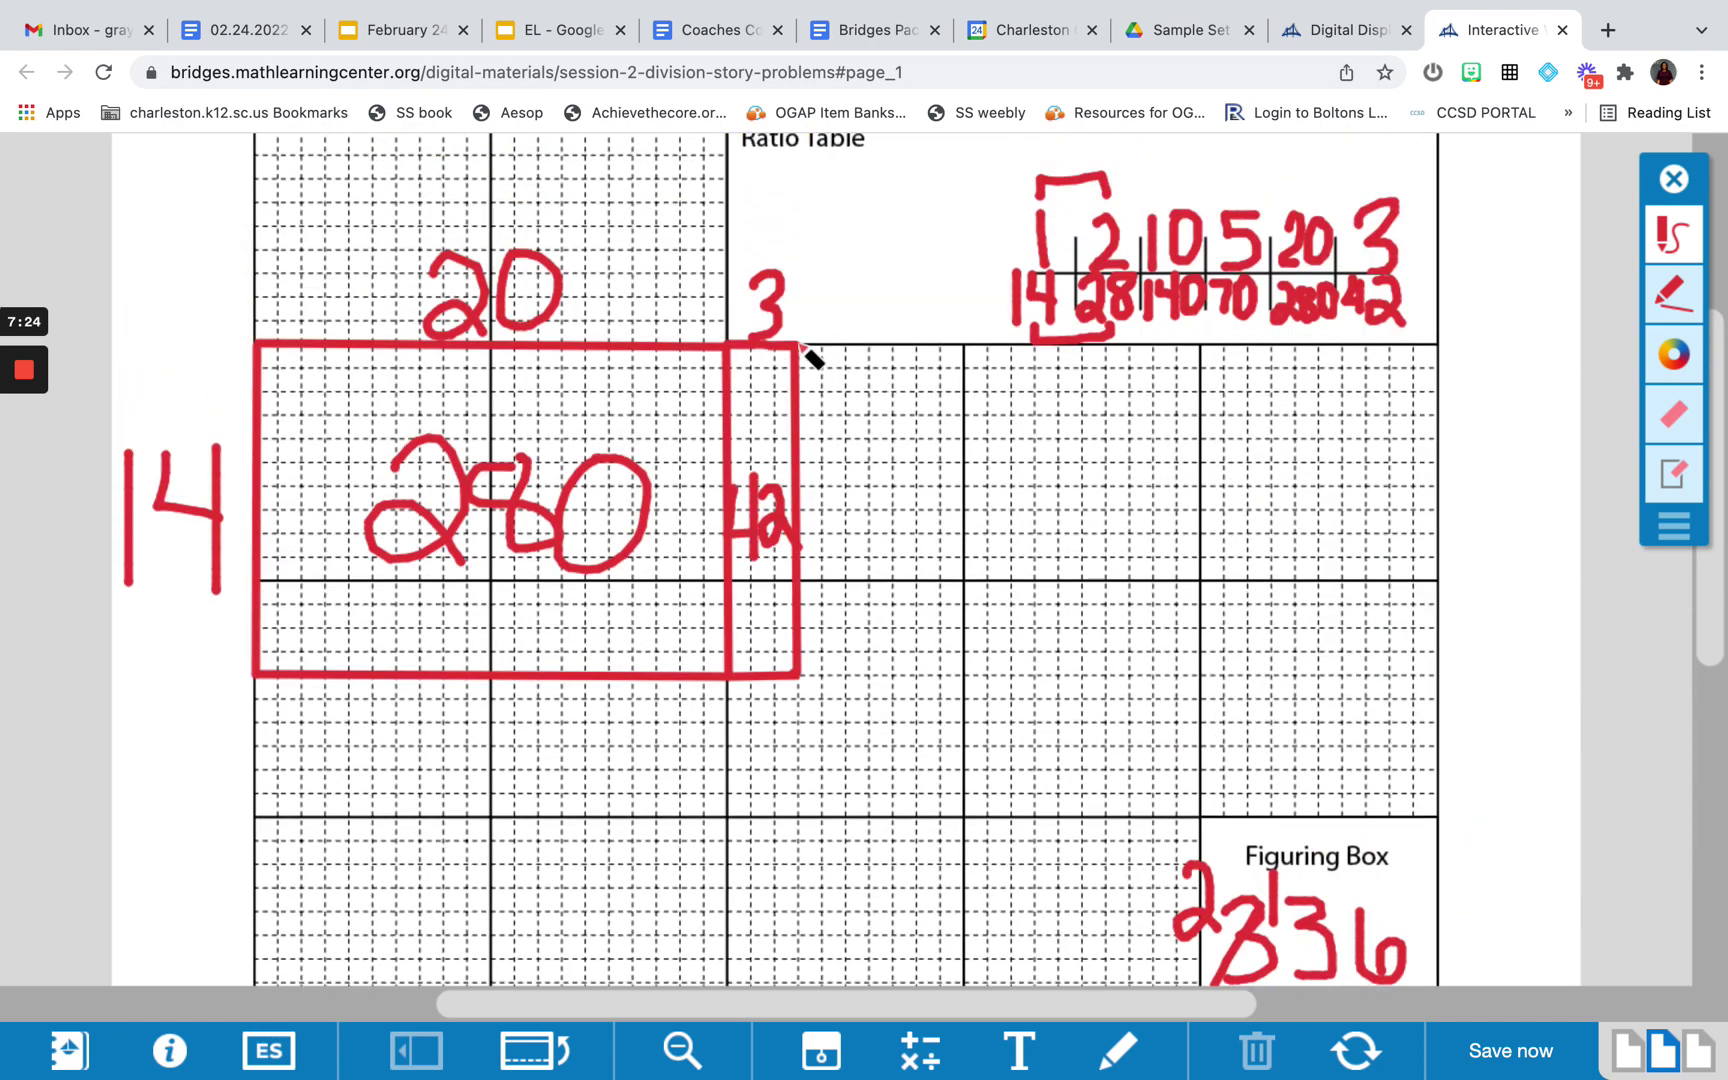
- Add a 1-wide strip right of the 42 section and label the widths +3+1
{"action": "mouse_move", "coordinate": [797, 342]}
{"action": "left_mouse_down"}
{"action": "mouse_move", "coordinate": [821, 386]}
{"action": "mouse_move", "coordinate": [829, 670]}
{"action": "mouse_move", "coordinate": [798, 675]}
{"action": "left_mouse_up"}
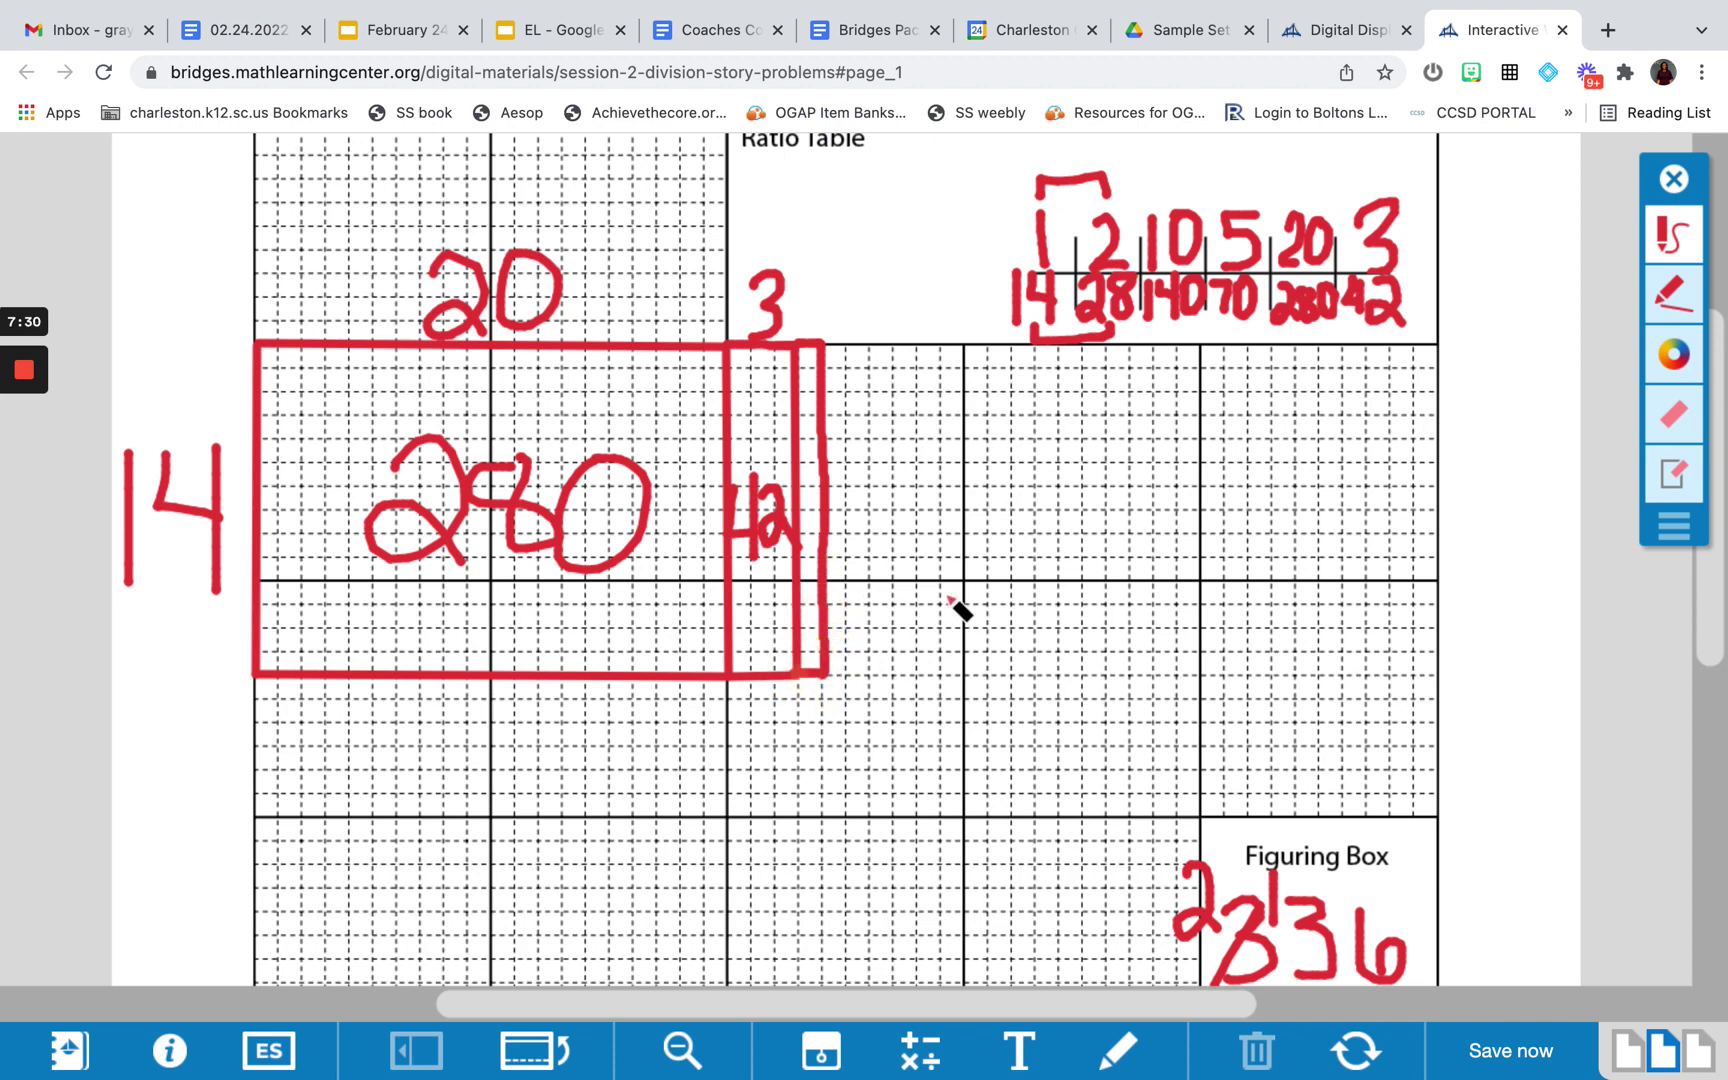
{"action": "mouse_move", "coordinate": [823, 272]}
{"action": "left_mouse_down"}
{"action": "mouse_move", "coordinate": [822, 330]}
{"action": "mouse_move", "coordinate": [799, 312]}
{"action": "left_mouse_up"}
{"action": "left_click", "coordinate": [799, 312]}
{"action": "left_click_drag", "start_coordinate": [789, 300], "coordinate": [809, 300]}
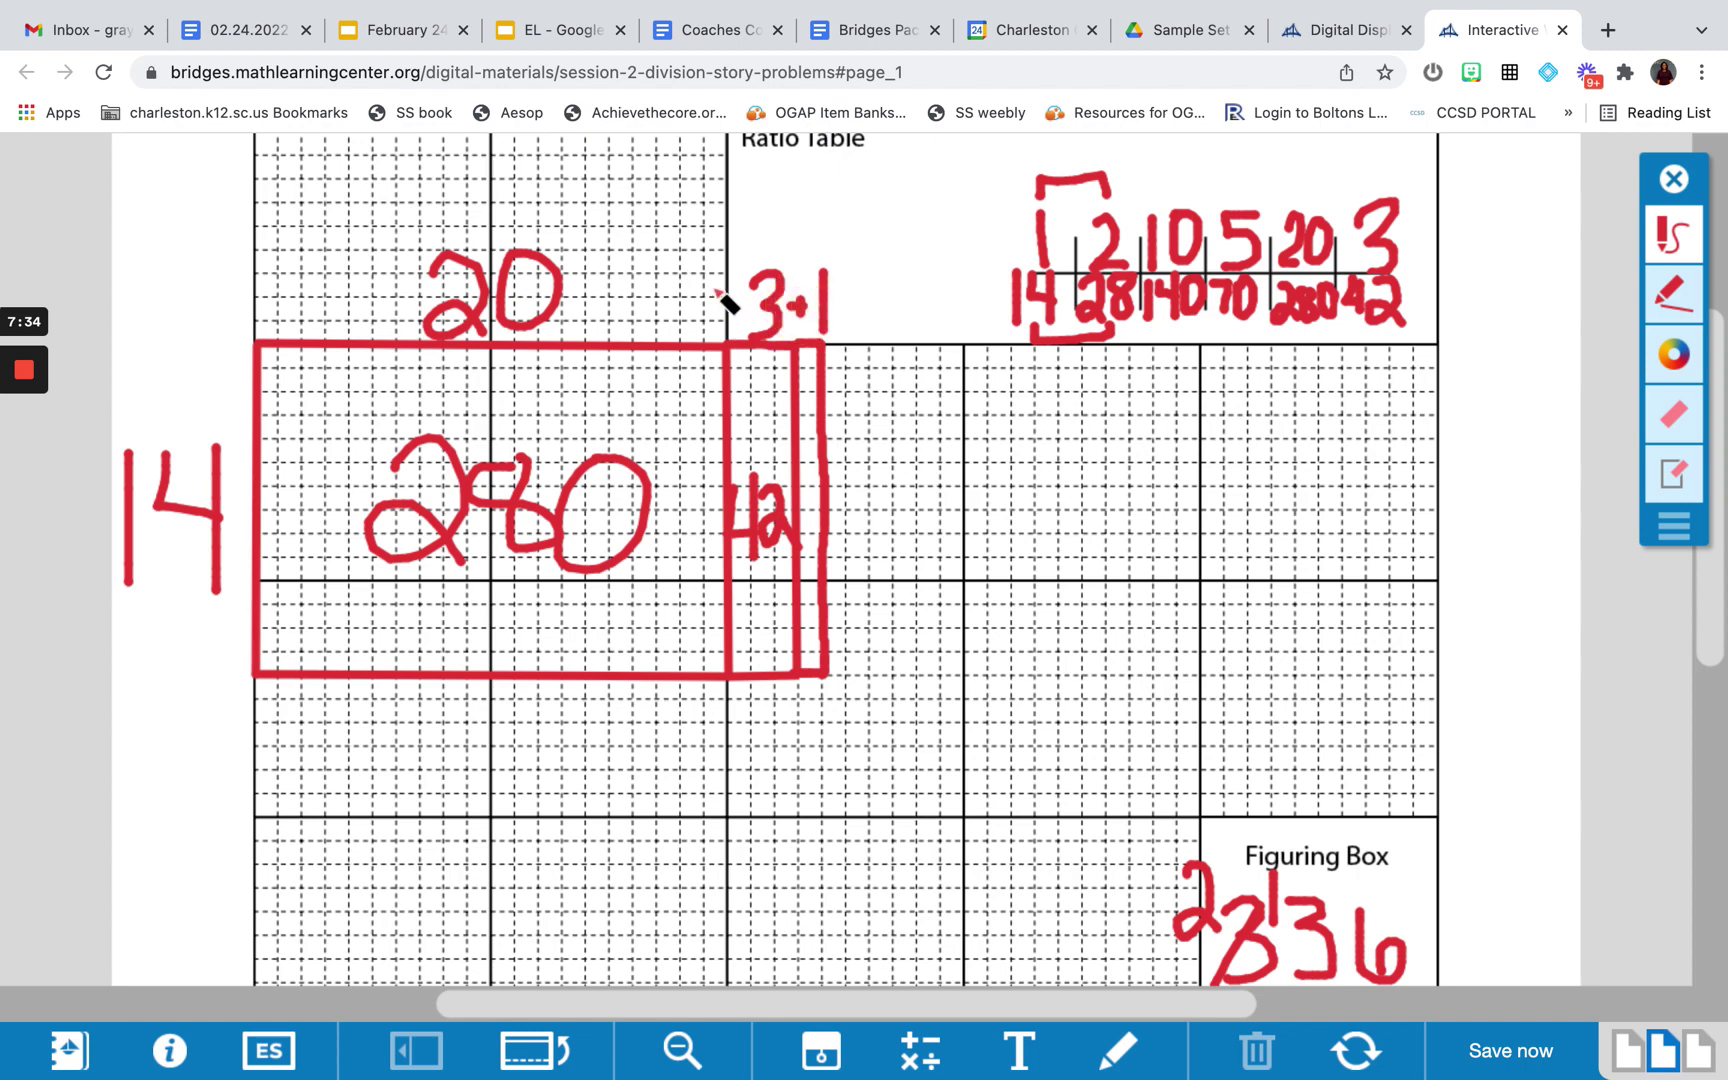
- Write the answer 24 after 336÷14=x at the top
{"action": "scroll", "coordinate": [924, 396], "scroll_direction": "up", "scroll_amount": 3}
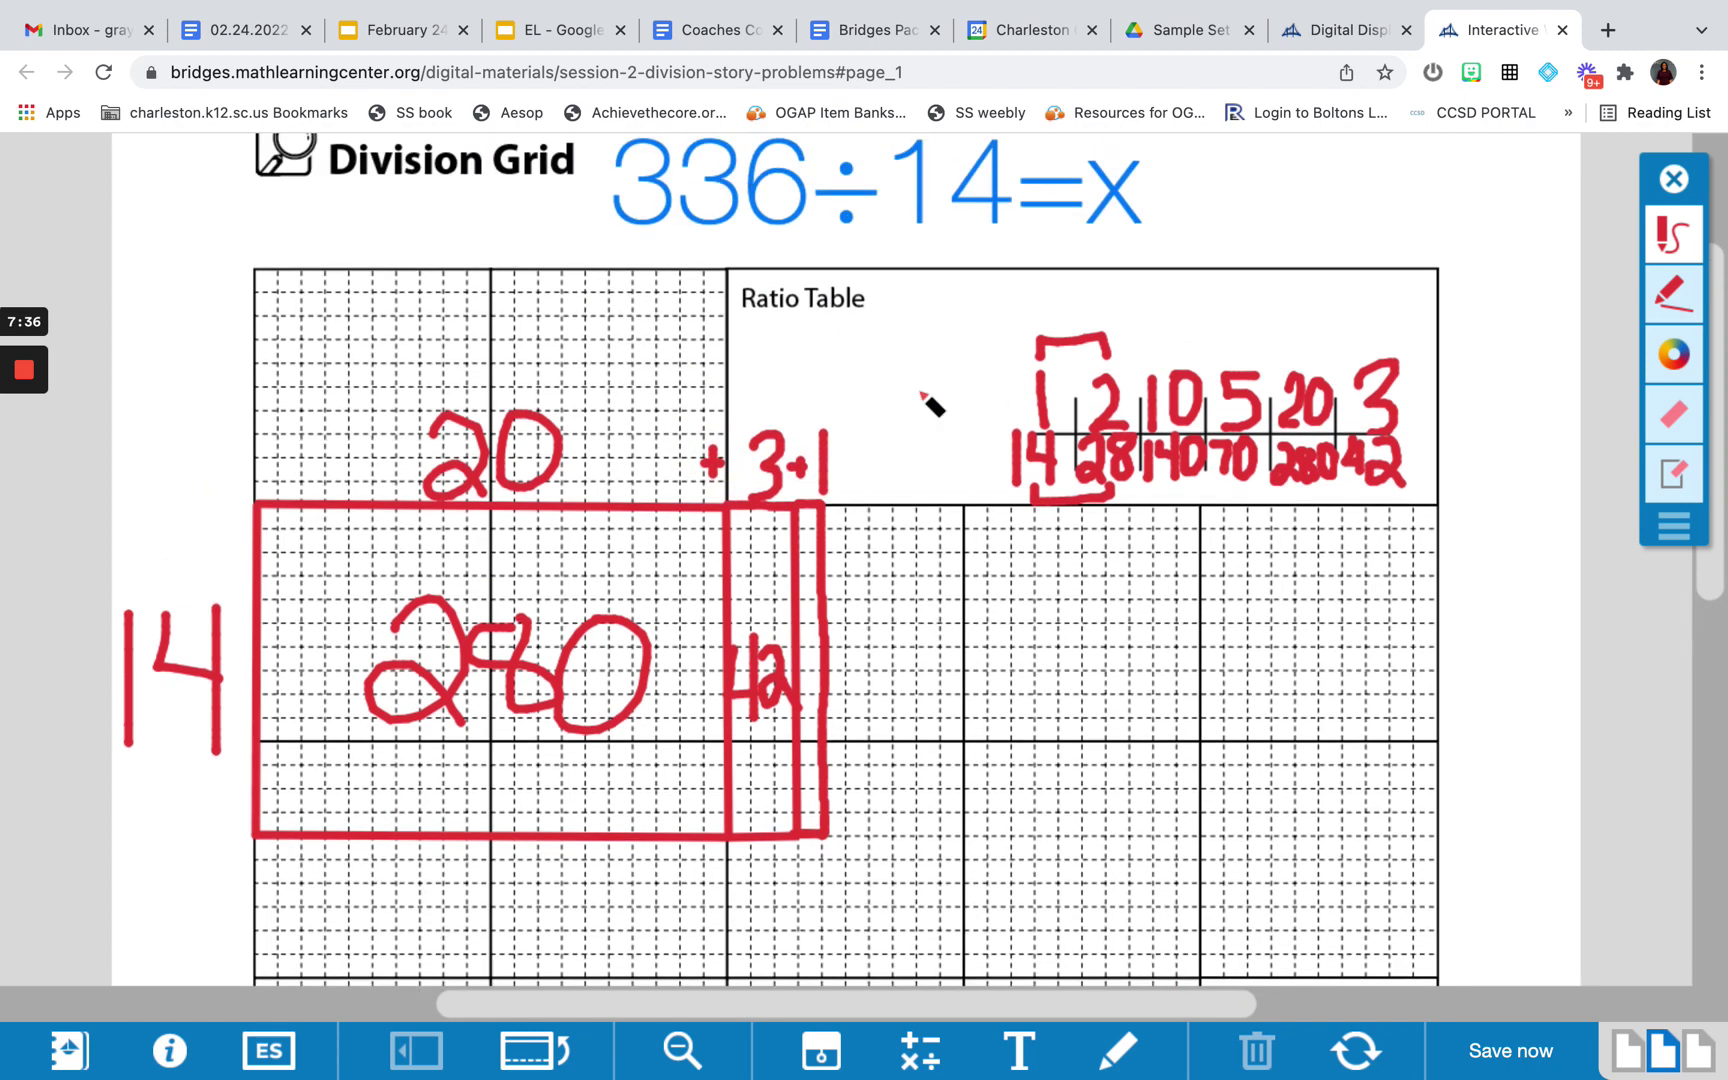
{"action": "scroll", "coordinate": [1270, 226], "scroll_direction": "up", "scroll_amount": 3}
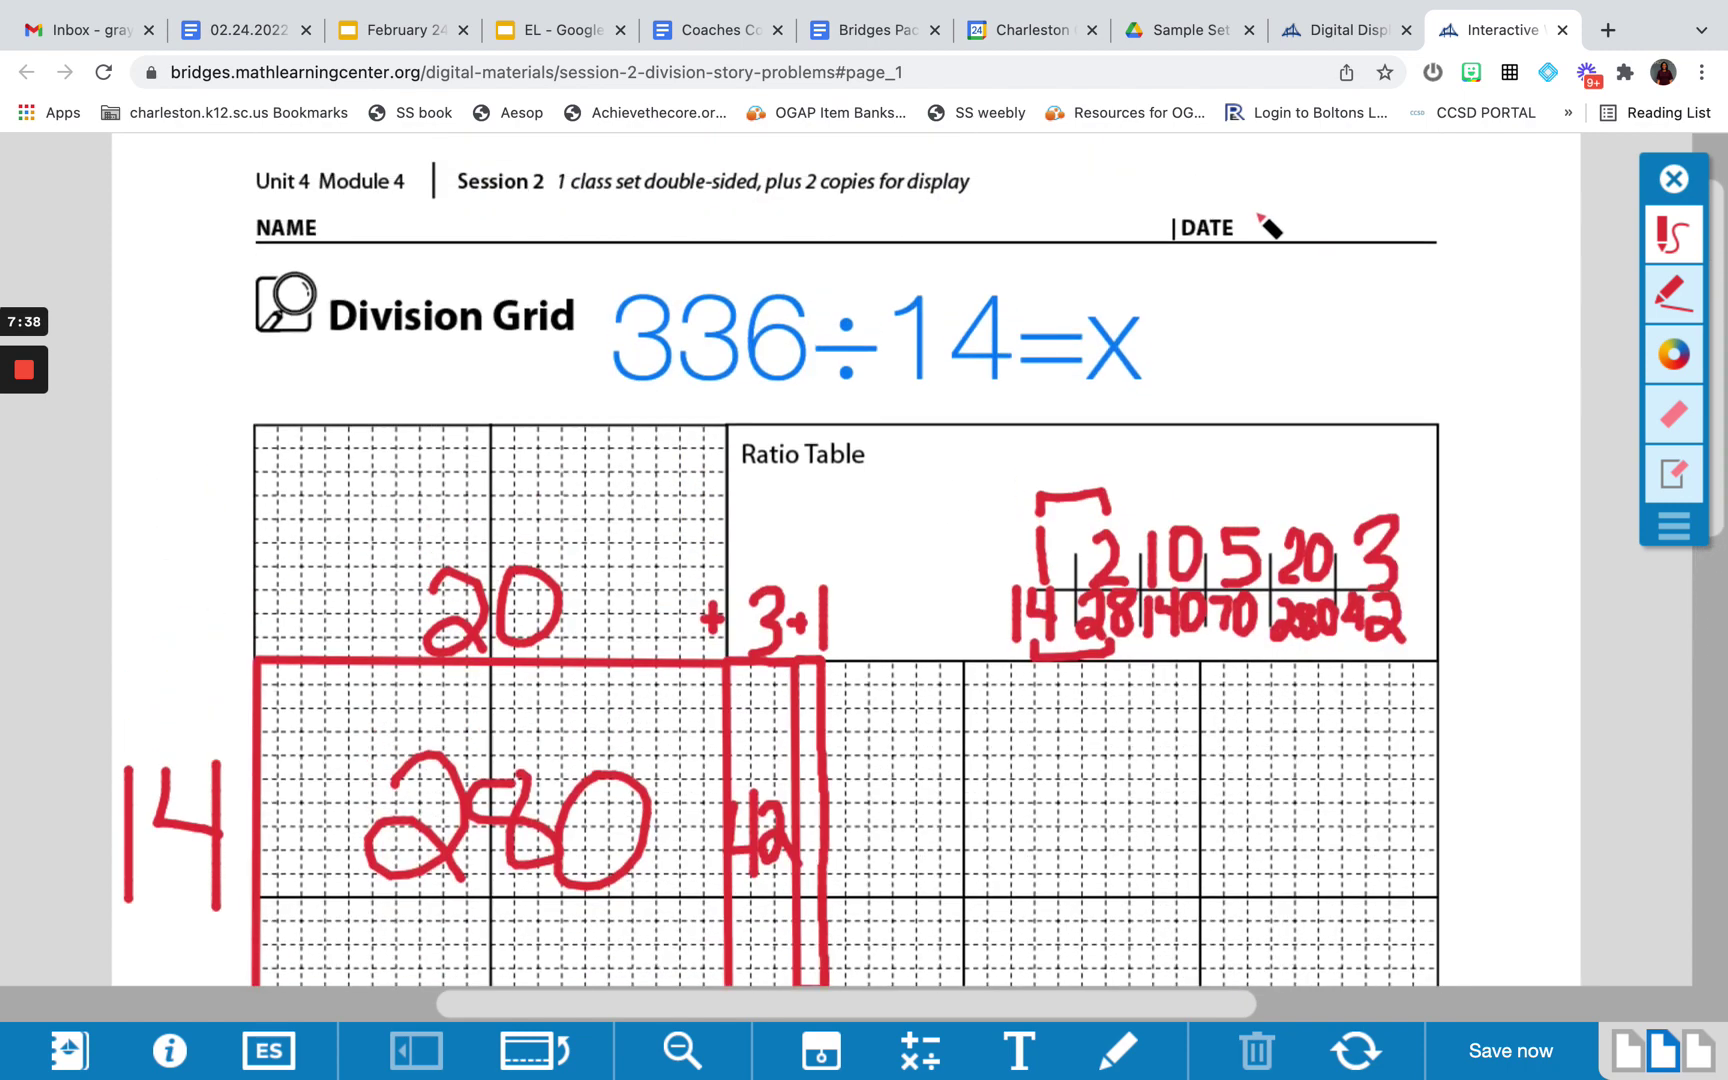
{"action": "mouse_move", "coordinate": [1204, 295]}
{"action": "left_mouse_down"}
{"action": "mouse_move", "coordinate": [1220, 372]}
{"action": "mouse_move", "coordinate": [1256, 383]}
{"action": "left_mouse_up"}
{"action": "mouse_move", "coordinate": [1284, 265]}
{"action": "left_mouse_down"}
{"action": "mouse_move", "coordinate": [1288, 315]}
{"action": "mouse_move", "coordinate": [1340, 325]}
{"action": "mouse_move", "coordinate": [1343, 386]}
{"action": "left_mouse_up"}
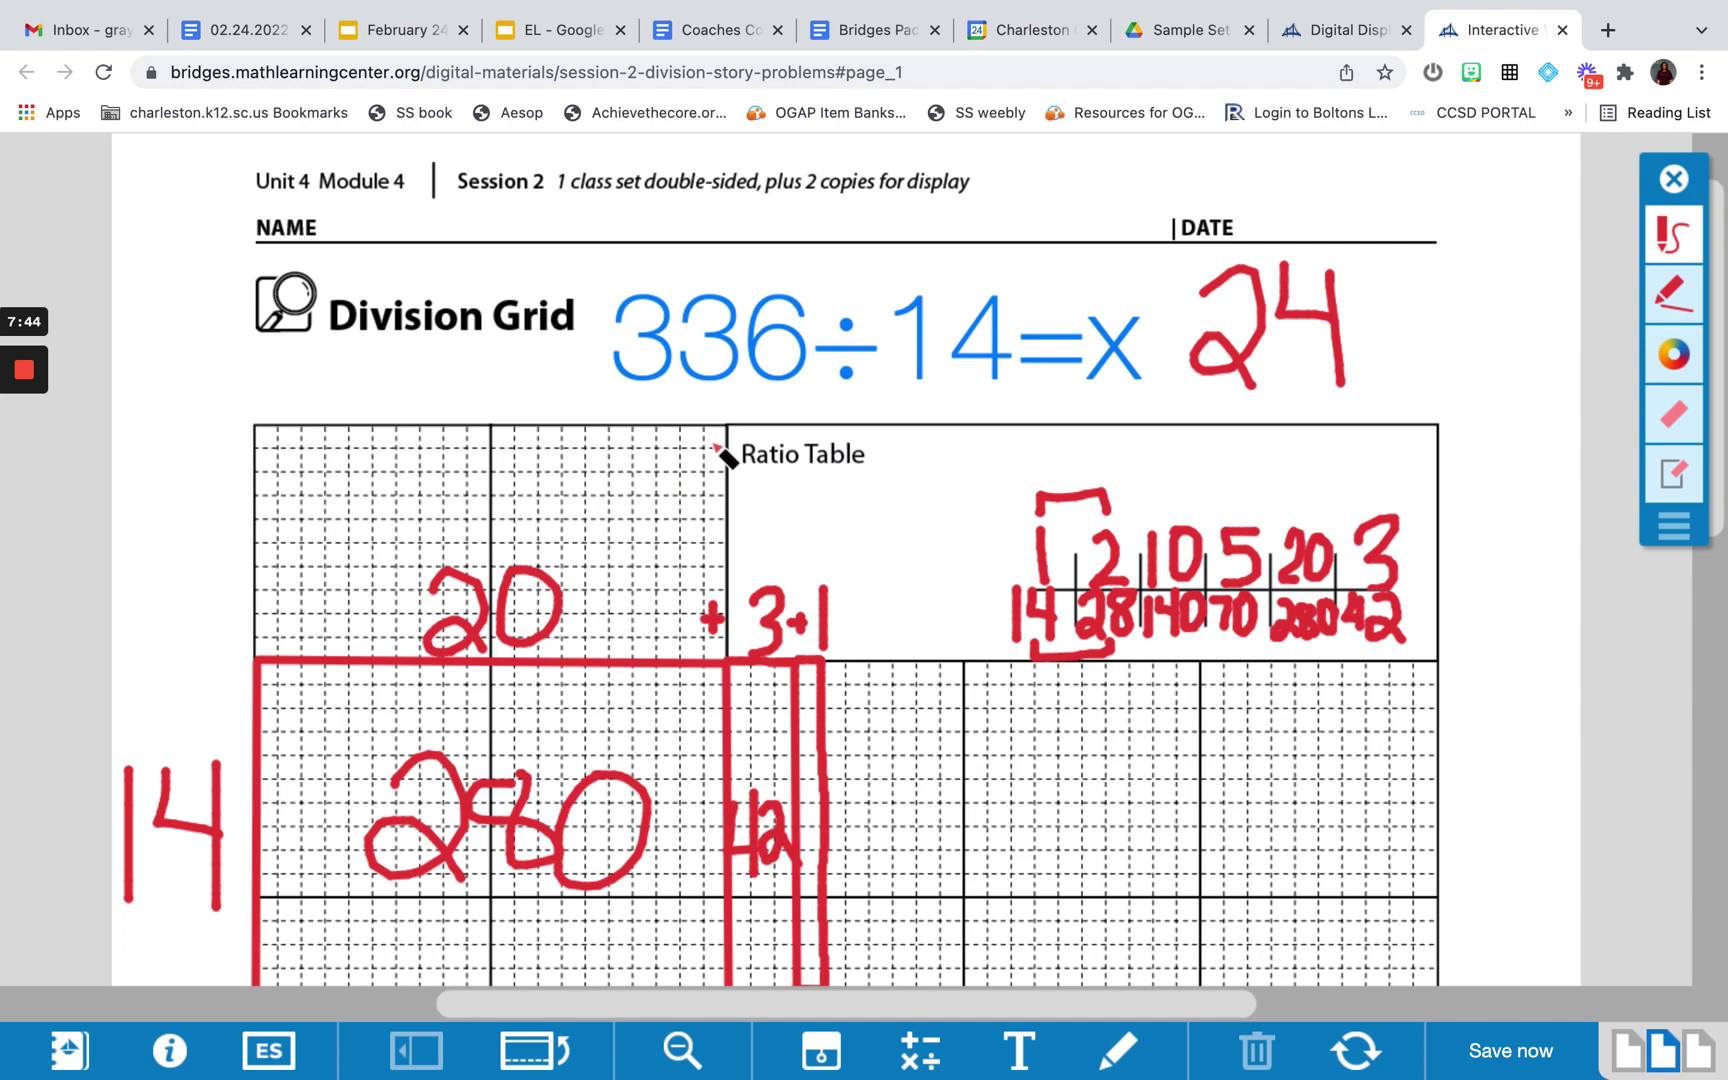
{"action": "mouse_move", "coordinate": [27, 377]}
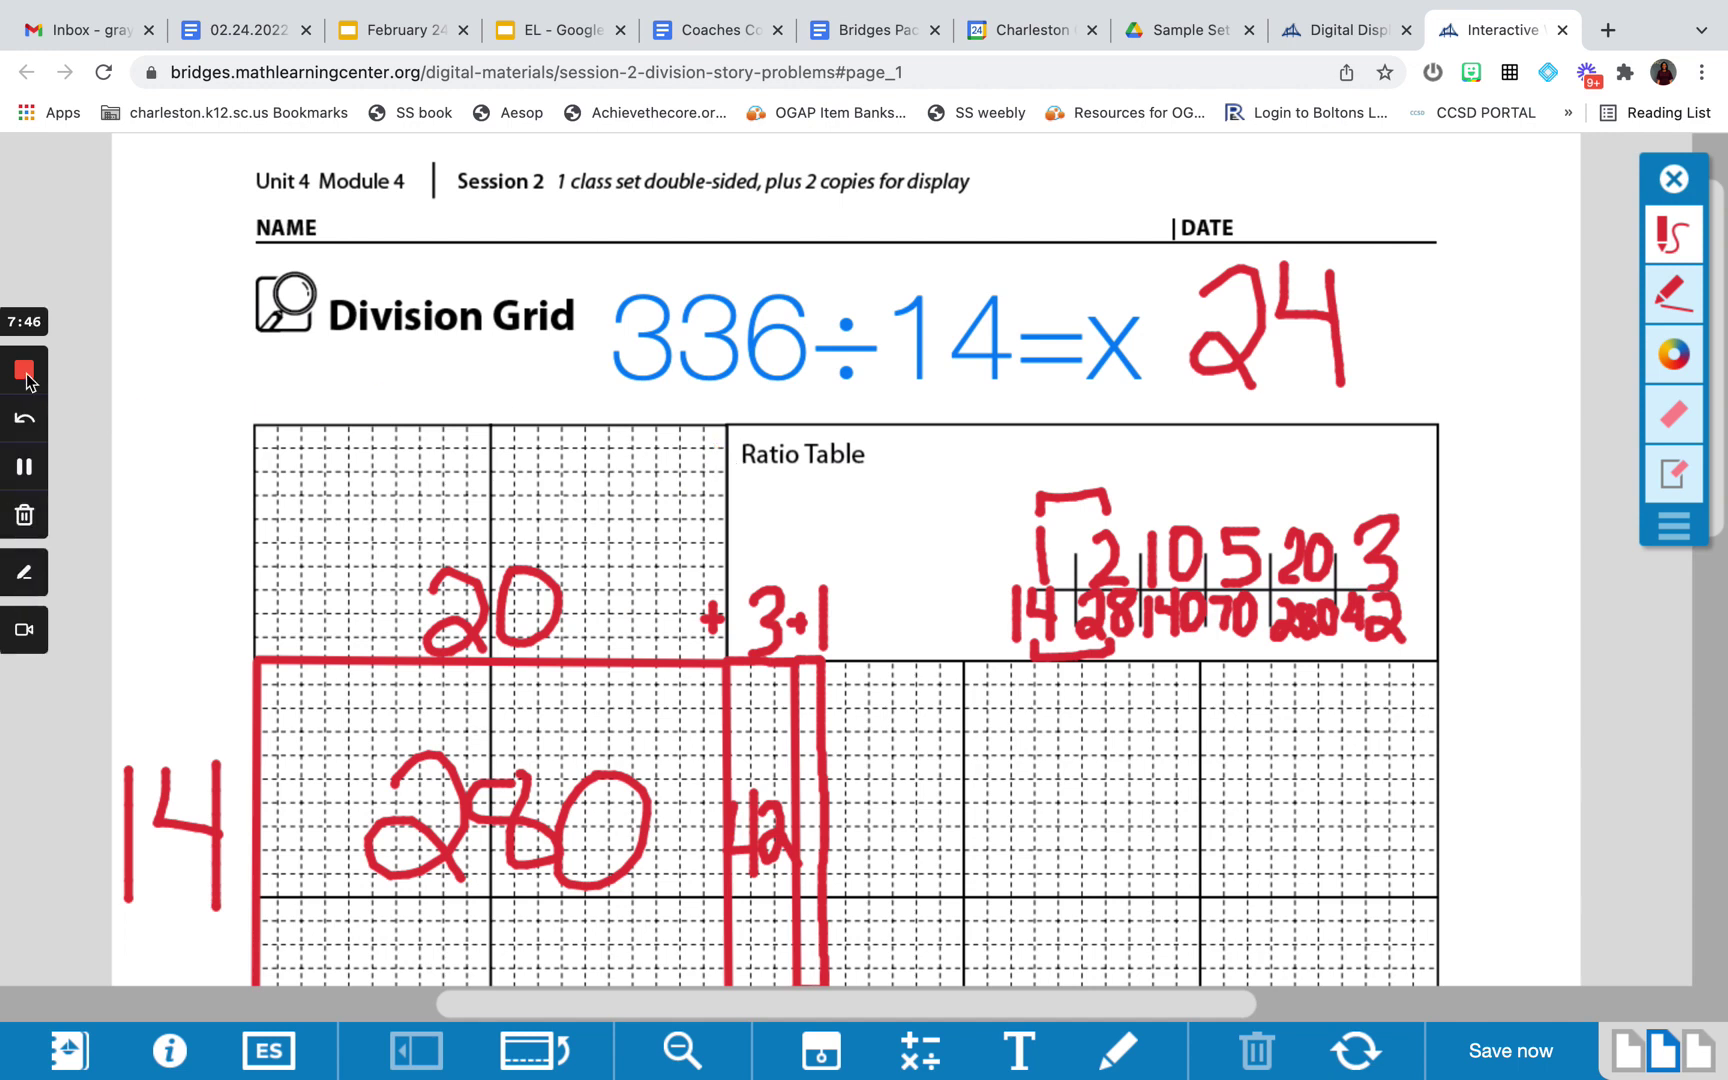